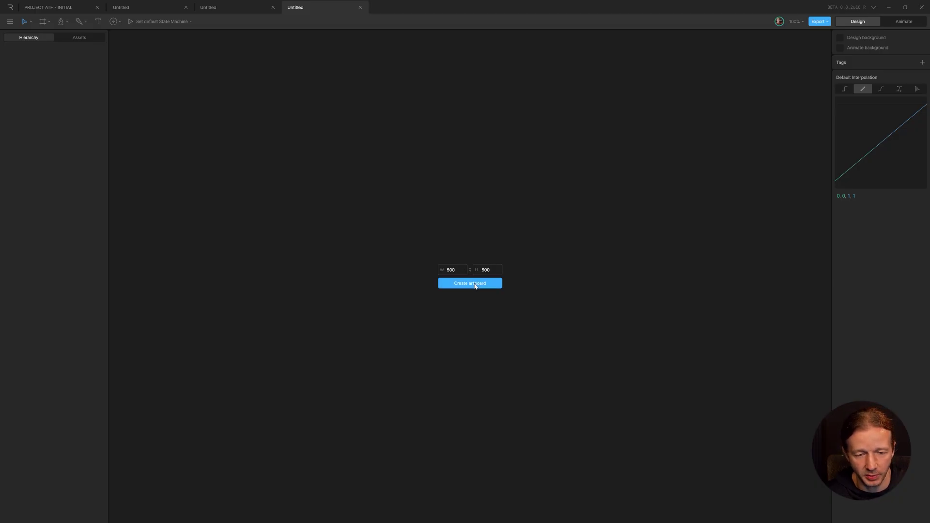
Step: Create an artboard and widen it from 500 to 726 wide, keeping 500 tall
click(475, 286)
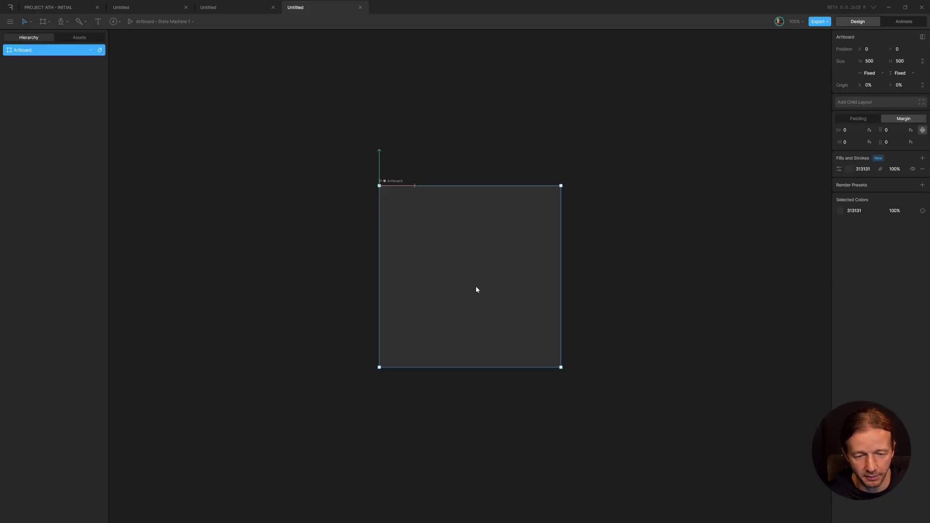
scroll(484, 275, up, 2)
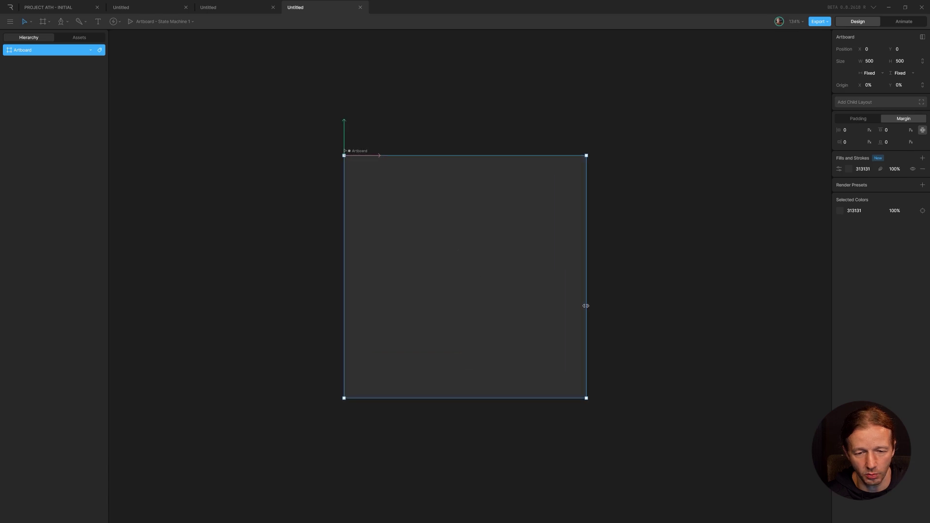
drag(588, 305, 696, 302)
scroll(601, 293, right, 3)
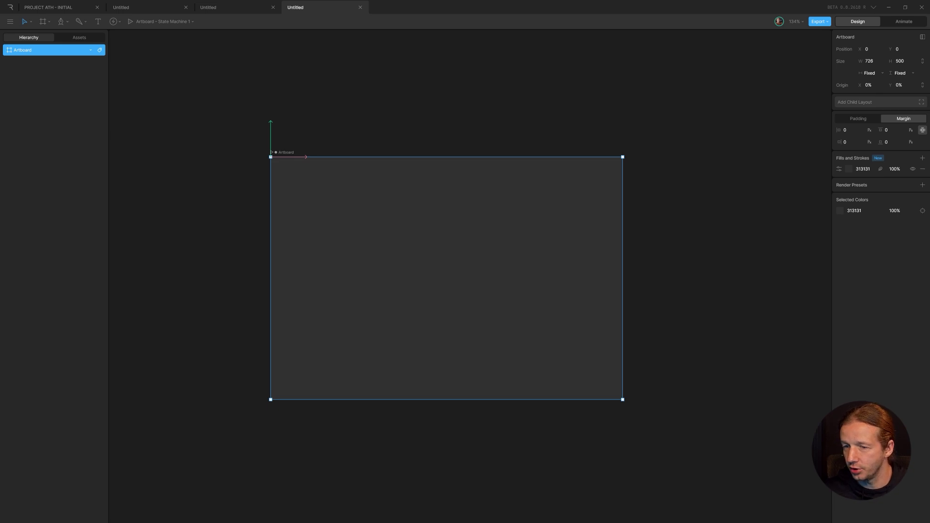
Step: Fill the artboard with light teal B5DFDF
click(866, 169)
text(B5DFDF)
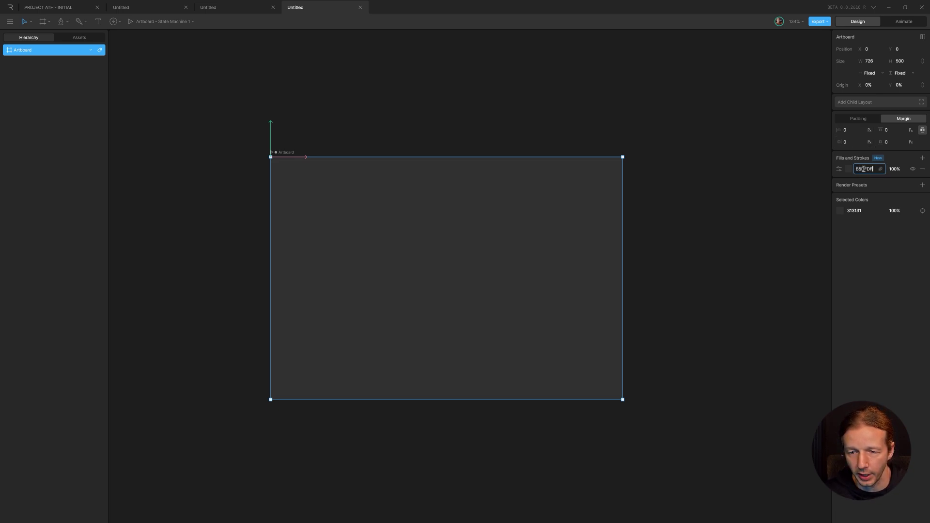
key(Return)
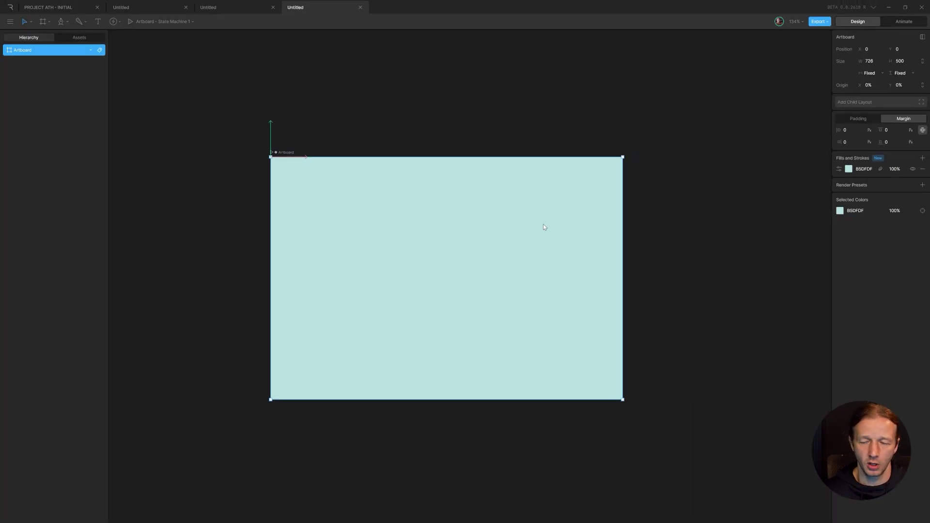
Step: Draw a grey 726 × 500 rectangle at 363, 250 covering the artboard, then hide it
click(466, 129)
click(441, 269)
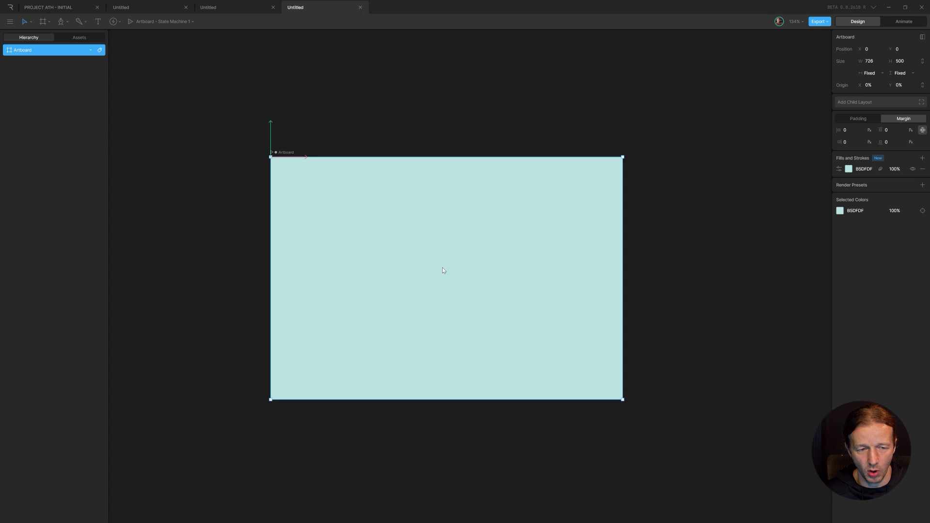
key(r)
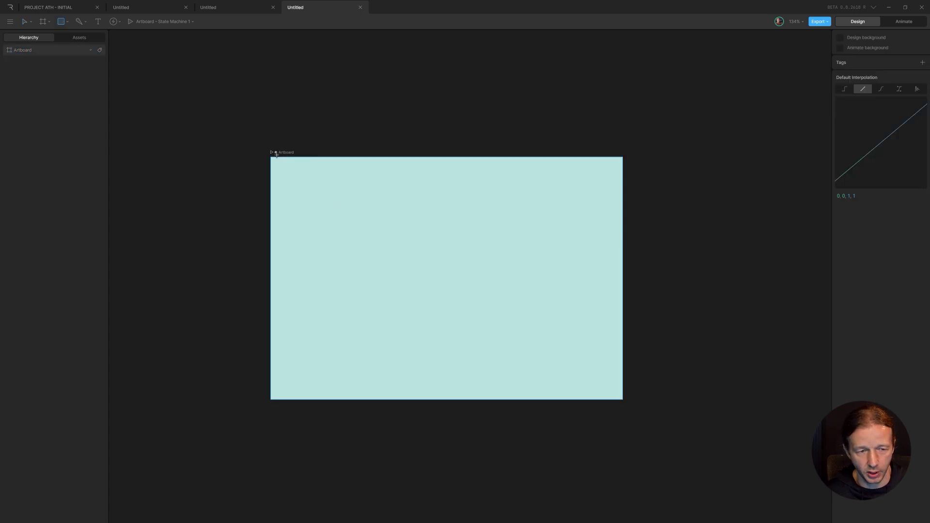
drag(269, 156, 623, 398)
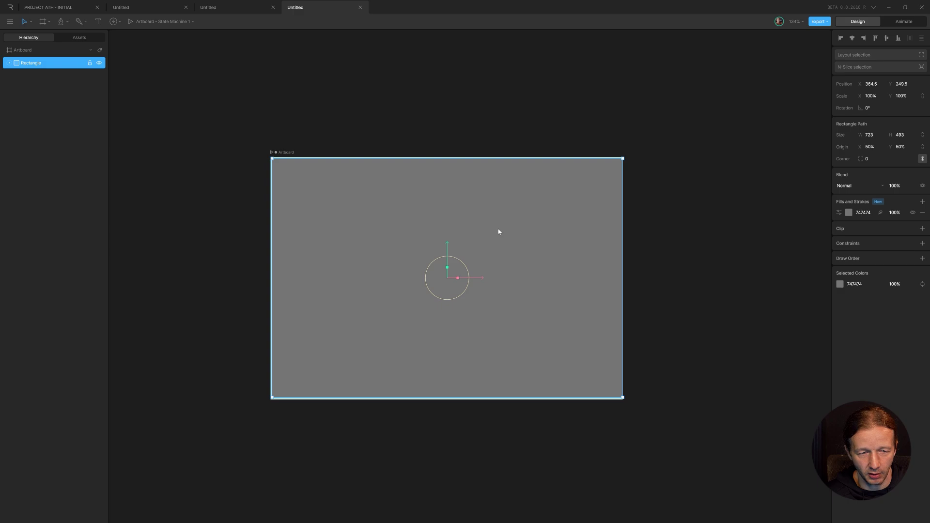
key(Left)
key(Left)
key(Left)
key(Up)
key(Up)
key(Up)
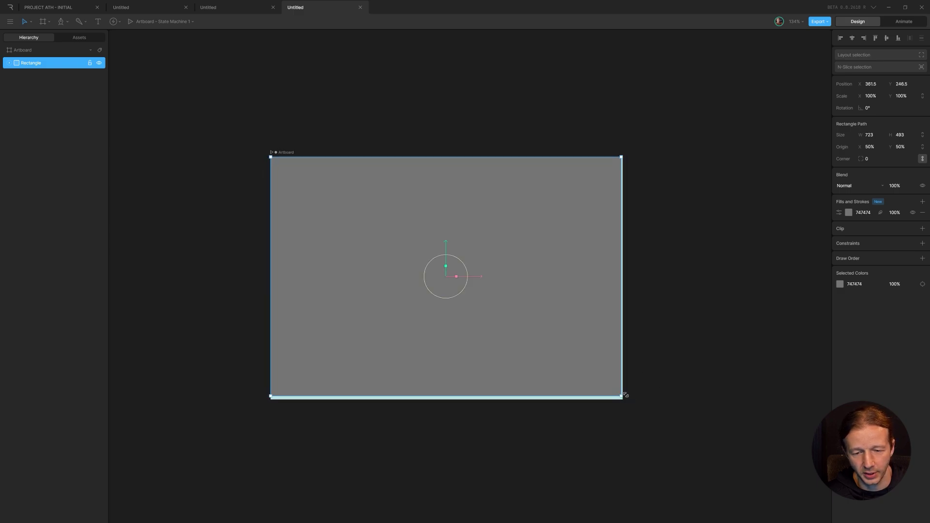
drag(625, 396, 628, 399)
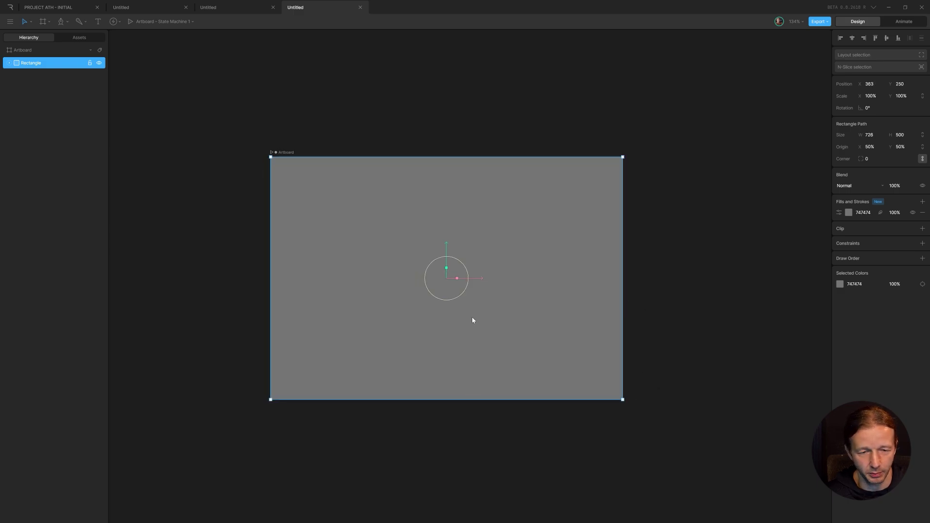
scroll(472, 320, up, 2)
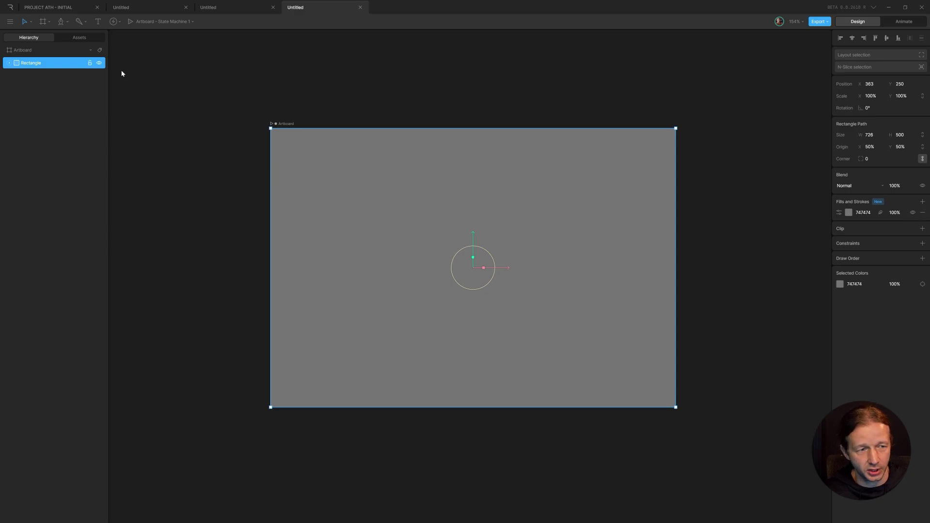
click(100, 63)
Step: Draw a 153 × 153 circle centred at 363, 250 and move the Ellipse below Rectangle
click(401, 68)
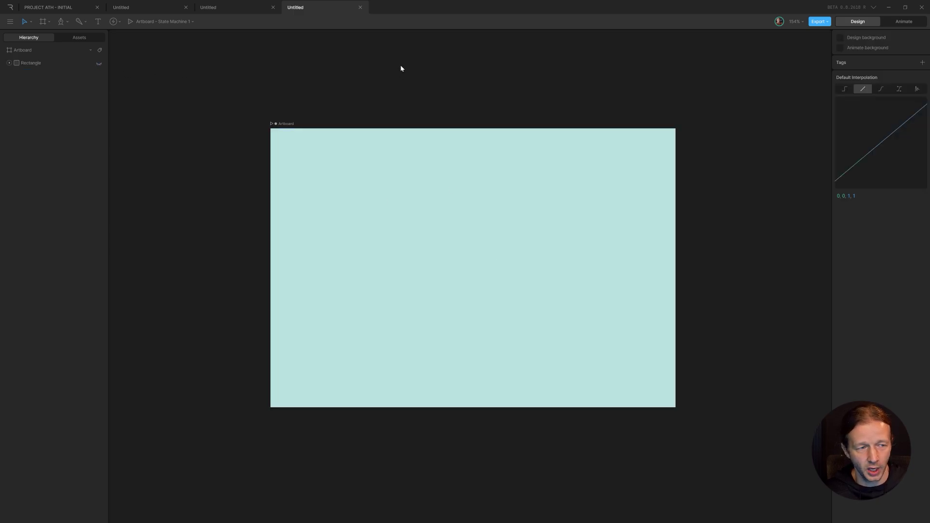
key(o)
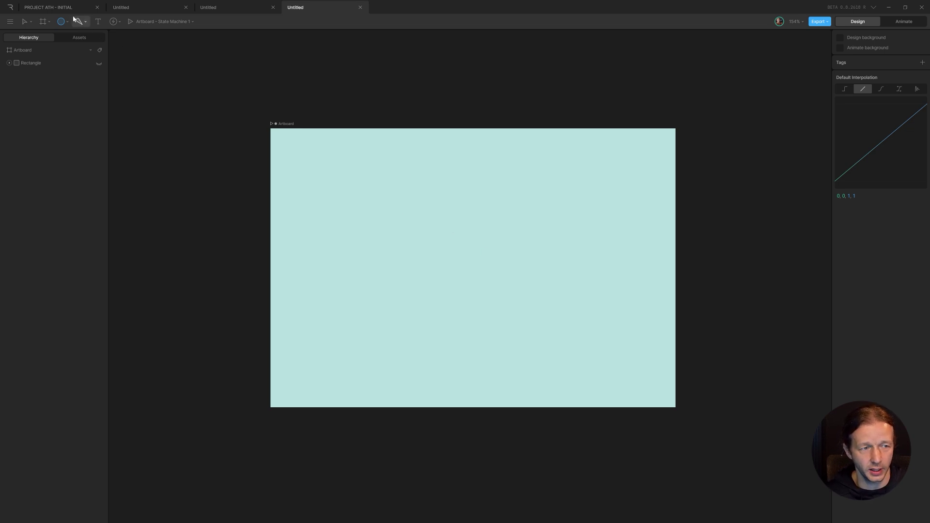
drag(476, 262, 520, 295)
drag(499, 259, 500, 261)
click(852, 37)
click(887, 38)
scroll(481, 268, up, 2)
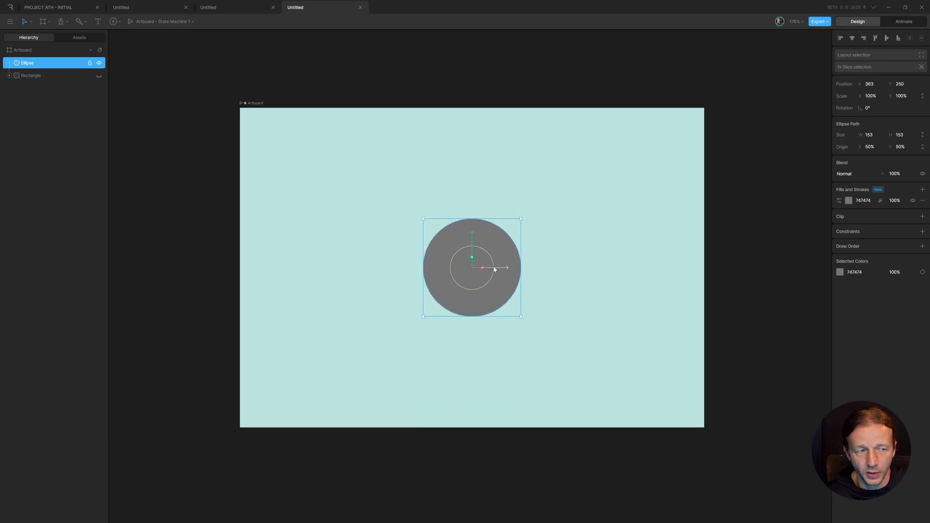
drag(28, 64, 29, 85)
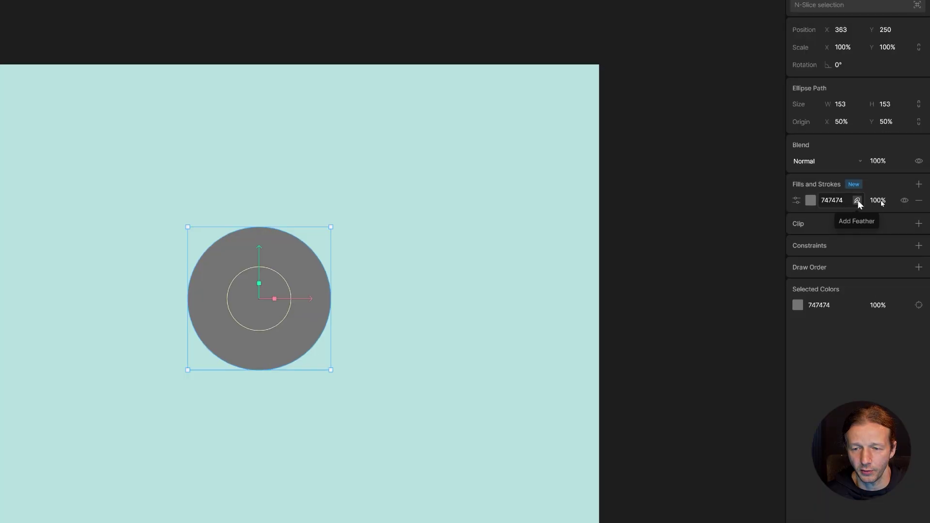
Step: Feather the ellipse fill by 16 and set its colour to near-black 13121b
click(880, 200)
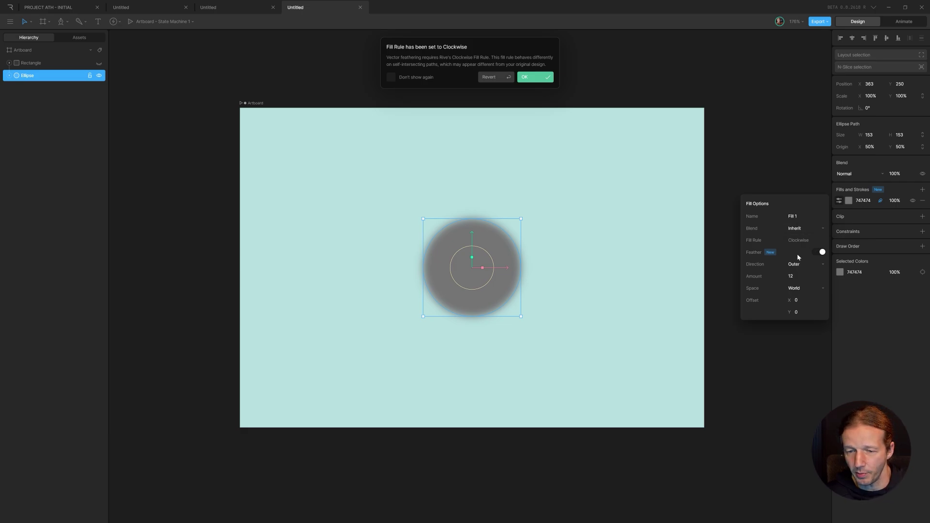
drag(798, 276, 798, 275)
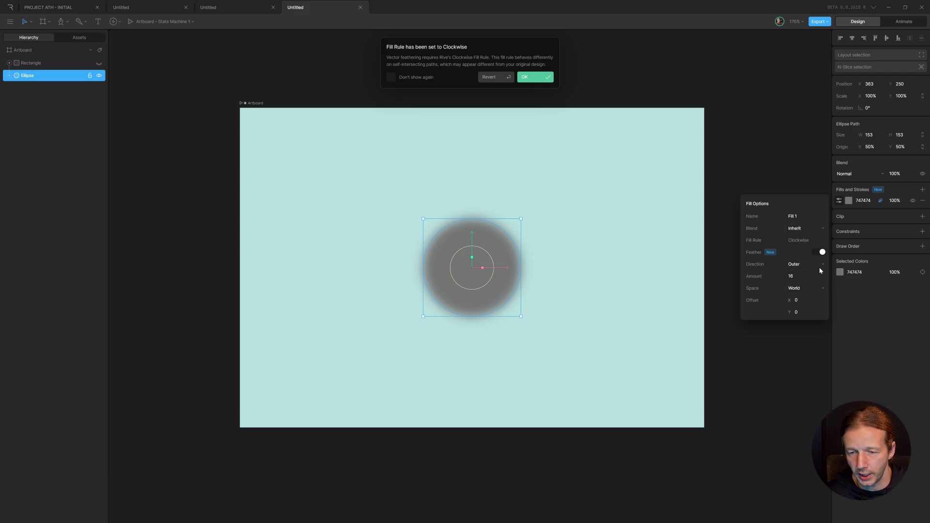
click(867, 200)
text(13121b)
key(Return)
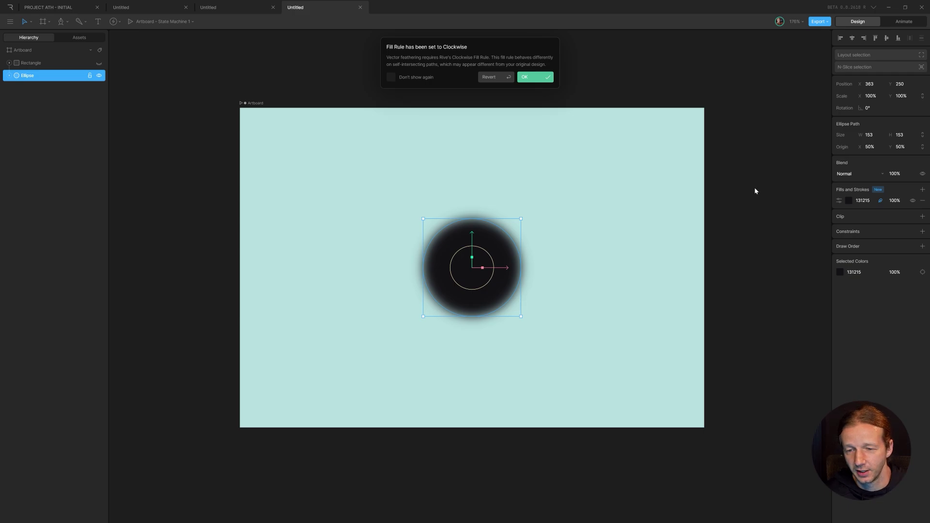
click(849, 201)
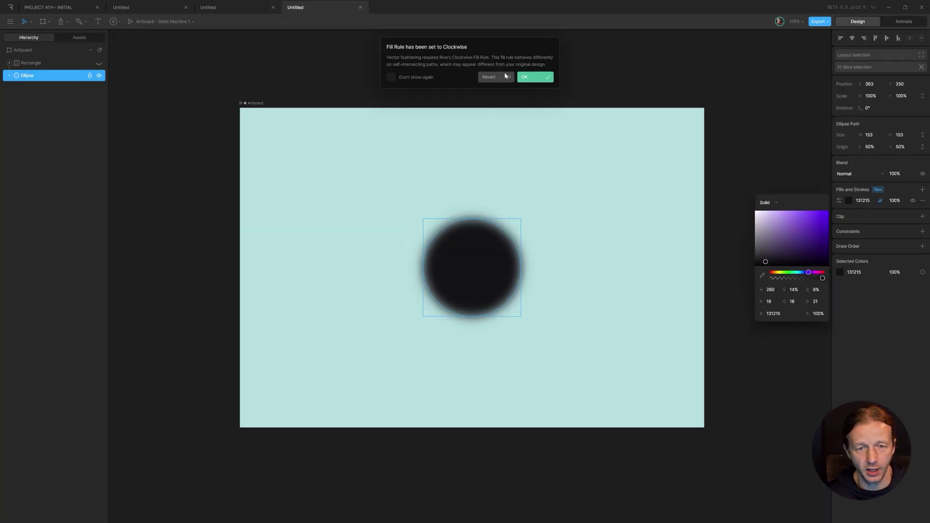
Step: Accept the Clockwise fill rule, show the rectangle again and set its fill blend to Color Burn
click(526, 77)
click(99, 64)
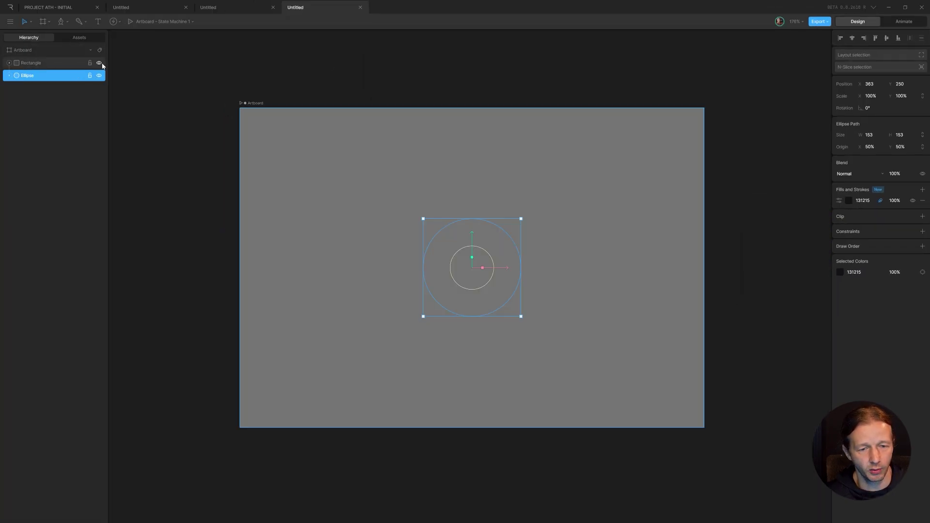
click(58, 65)
click(839, 213)
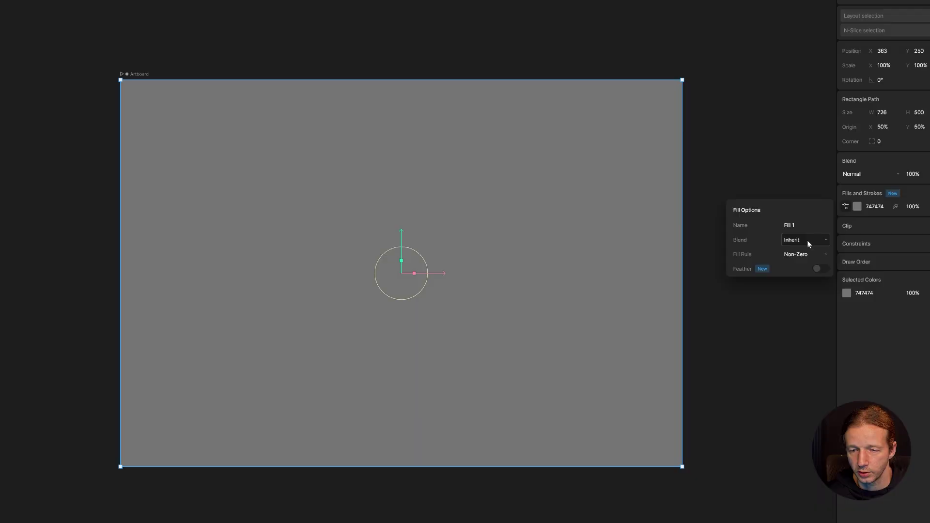
click(839, 213)
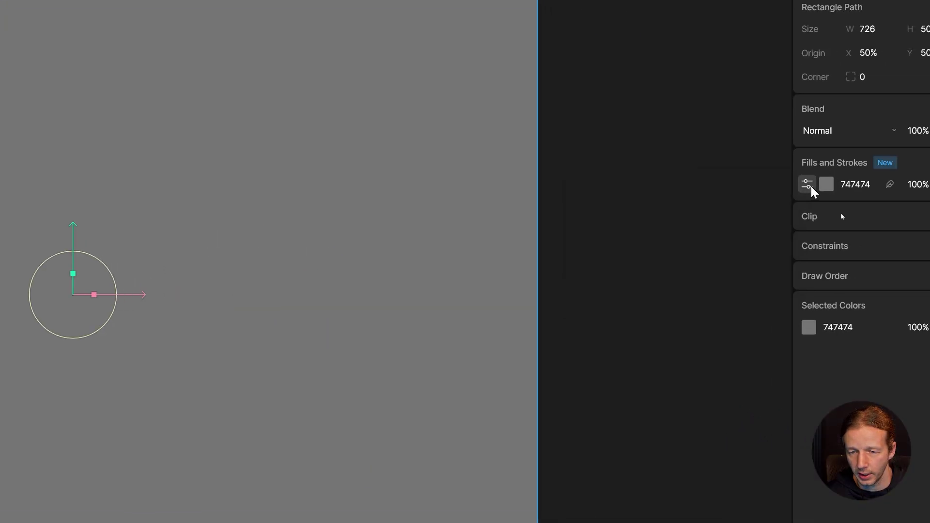
click(812, 187)
click(744, 242)
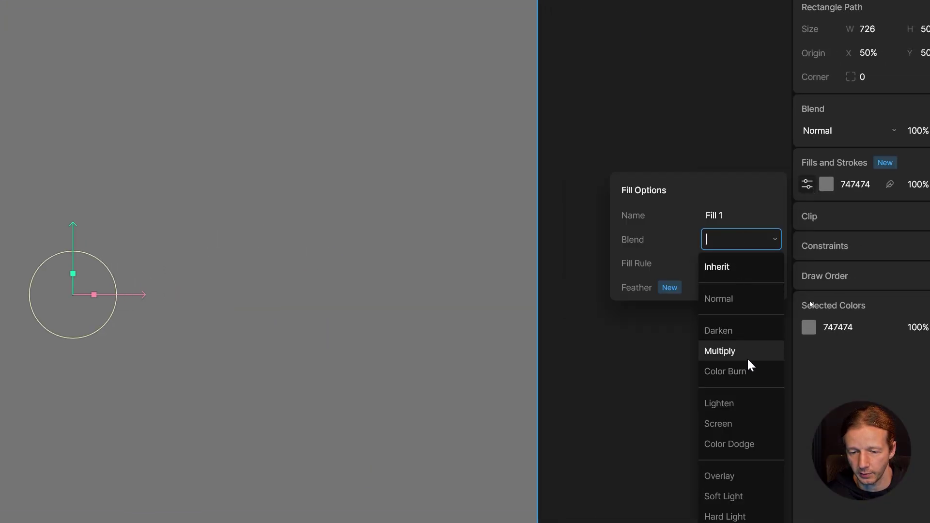
click(752, 373)
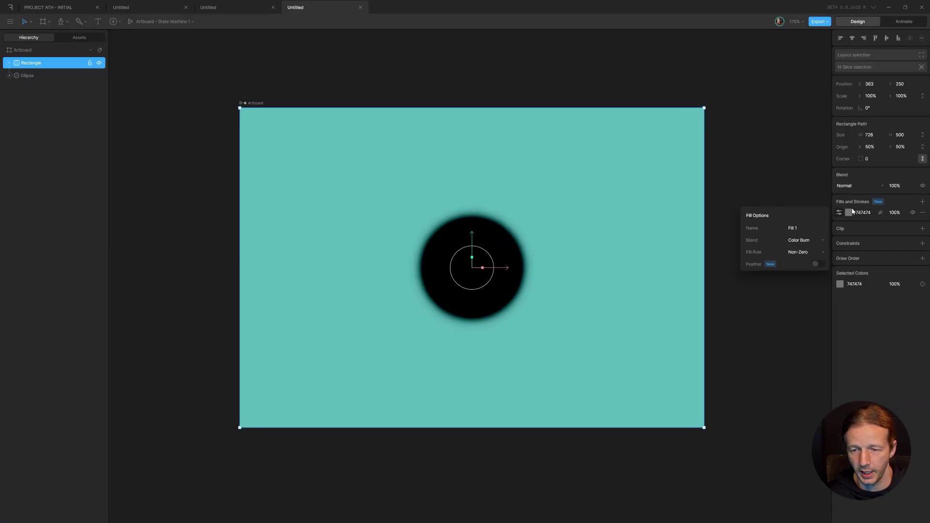
Step: Duplicate the rectangle's fill and set the second fill's blend mode to Color Dodge
right_click(853, 212)
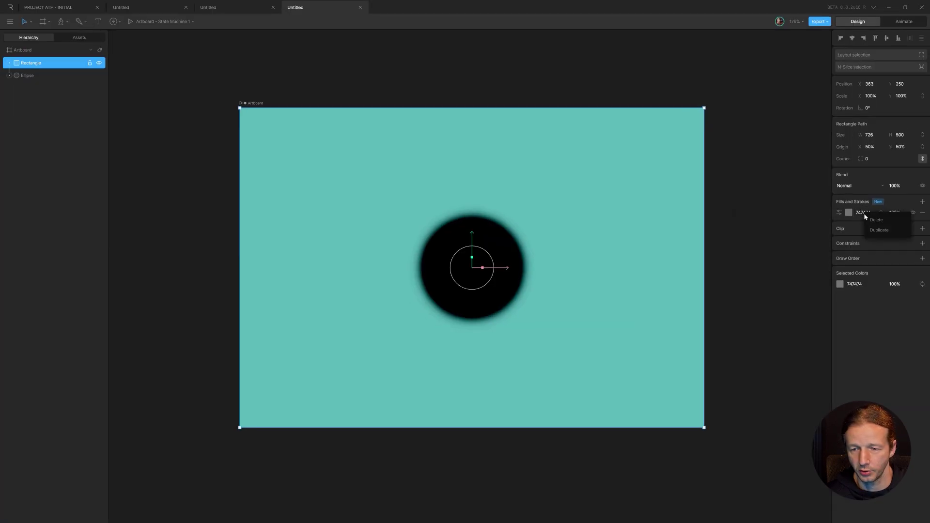
click(867, 230)
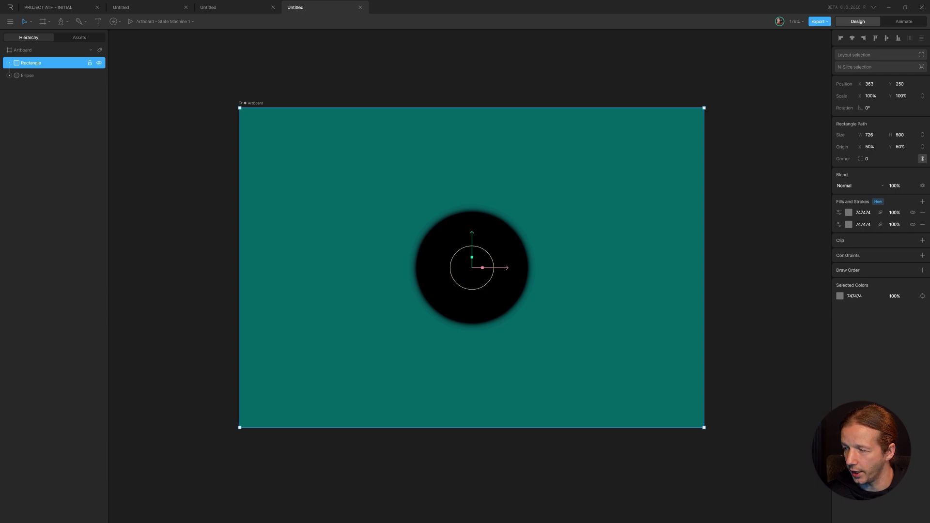
click(839, 225)
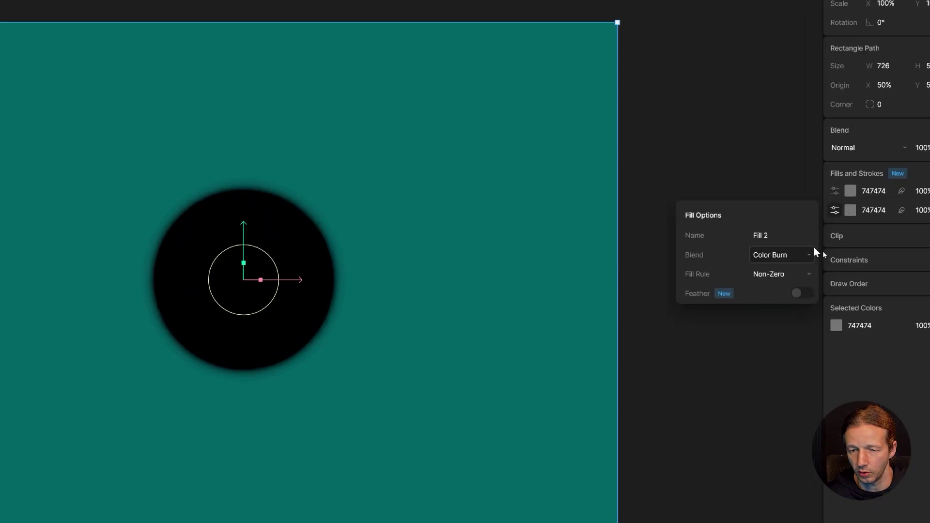
click(802, 255)
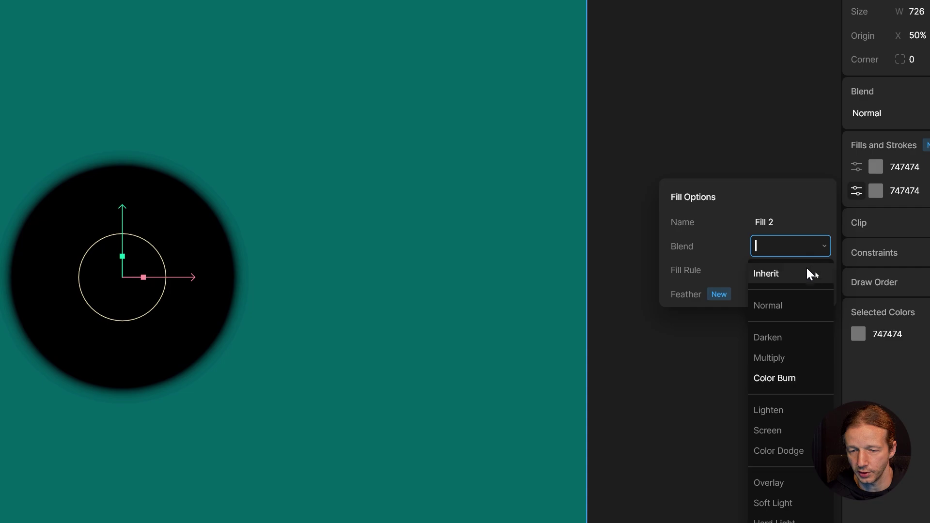
click(807, 453)
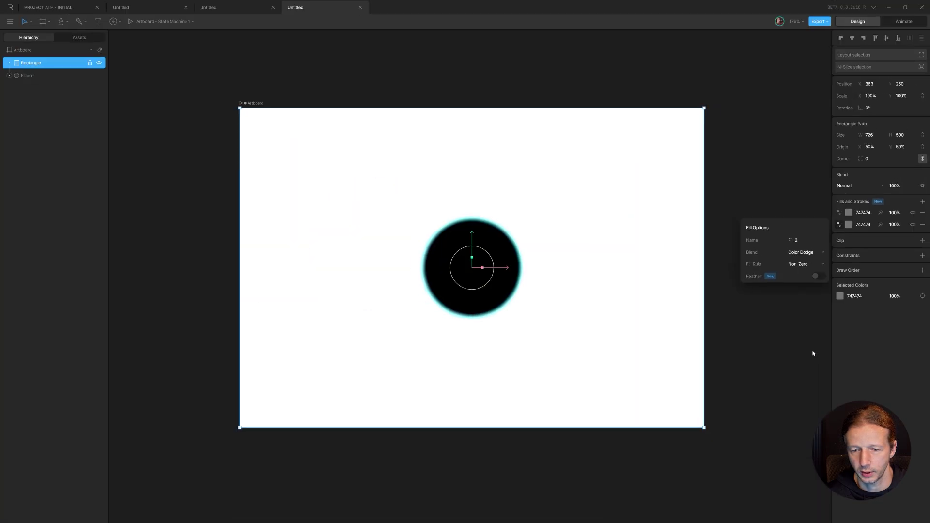
click(773, 172)
click(473, 253)
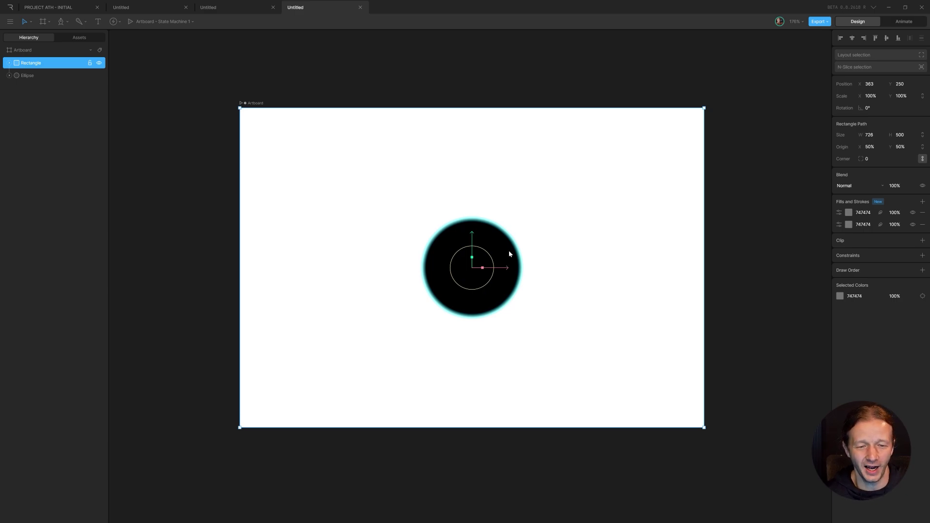
Step: Duplicate the glowing circle as Ellipse 2 and place it at 505, 250 touching the first
click(28, 77)
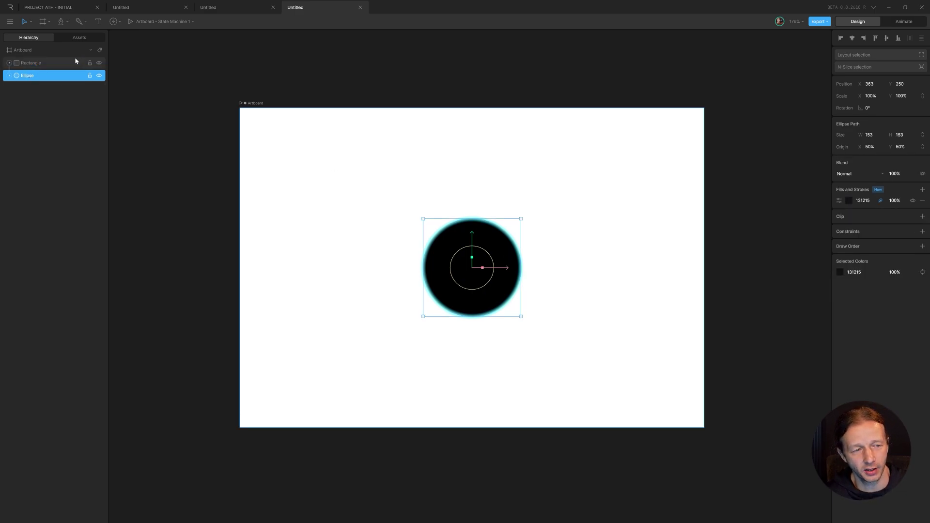
click(38, 63)
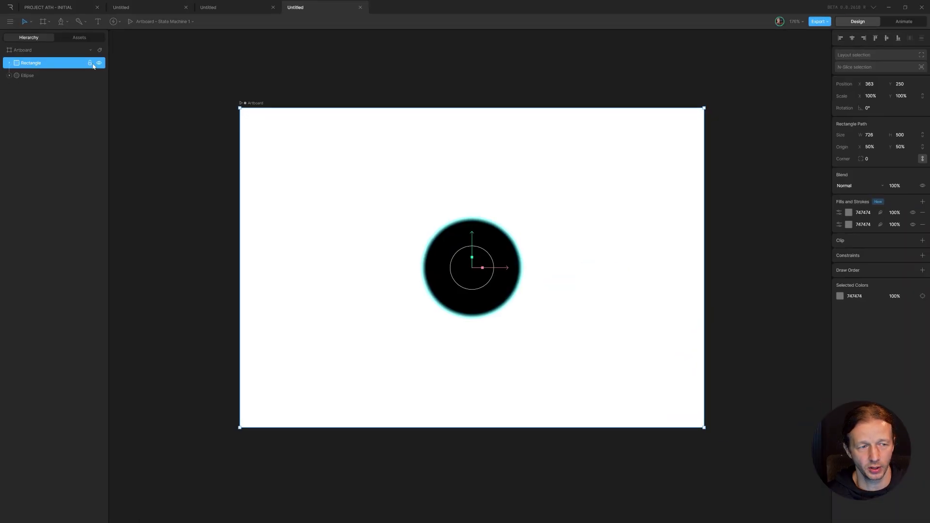
key(ctrl+v)
drag(508, 269, 599, 269)
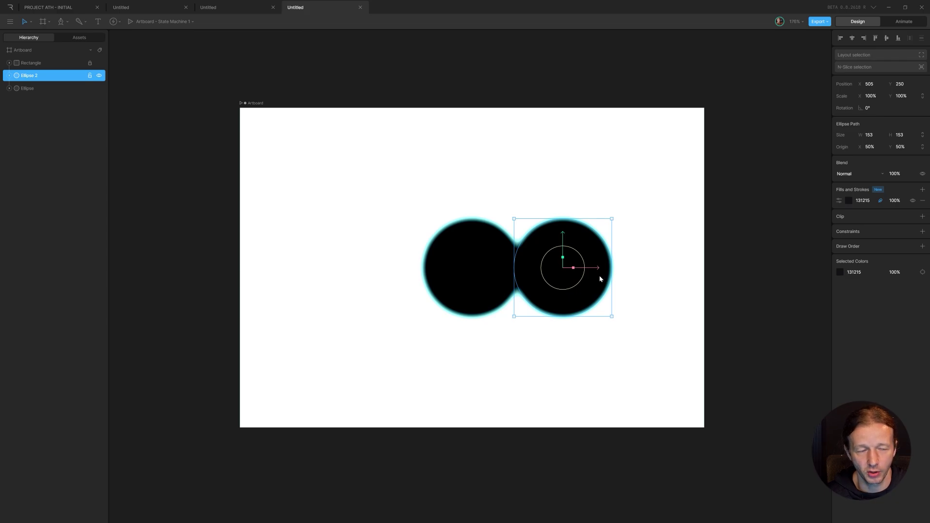
click(623, 248)
scroll(515, 243, up, 10)
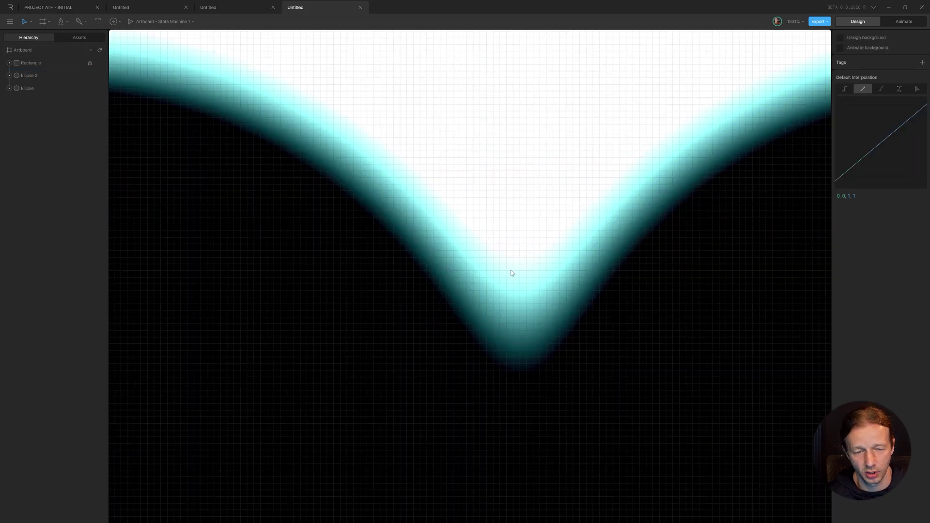
scroll(515, 276, down, 10)
scroll(521, 281, up, 4)
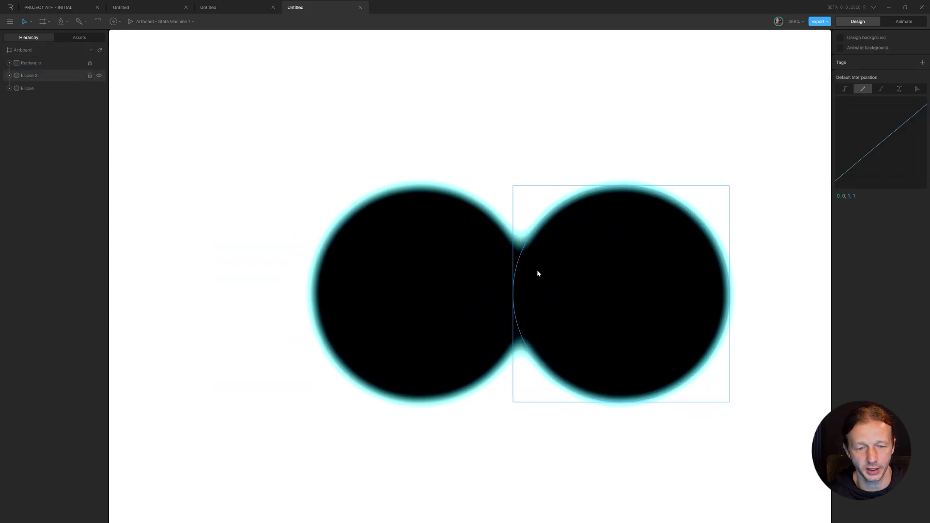
scroll(537, 273, down, 2)
scroll(572, 272, down, 1)
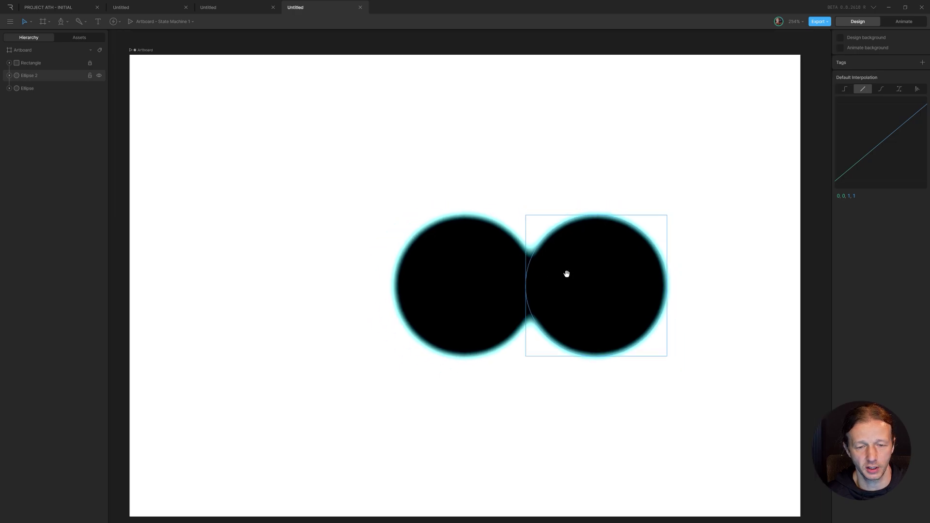
scroll(556, 272, down, 2)
click(30, 76)
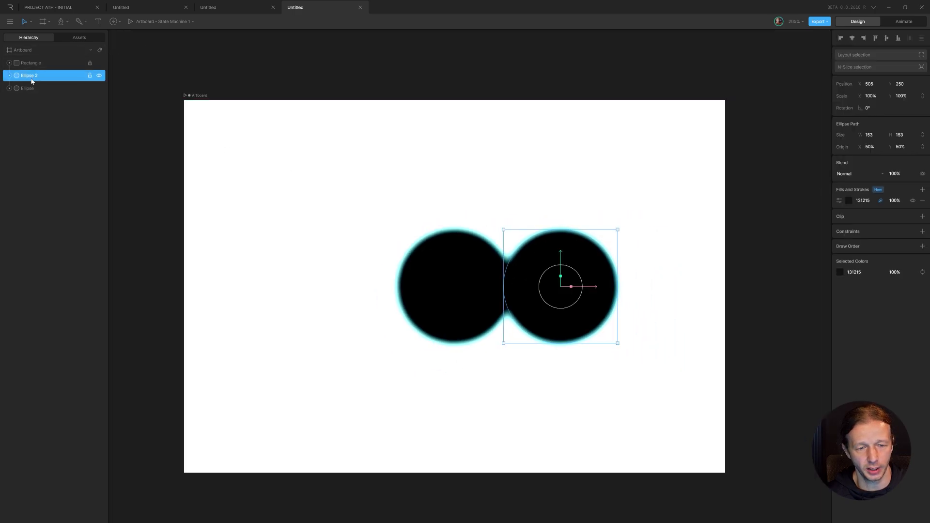
shift+click(32, 90)
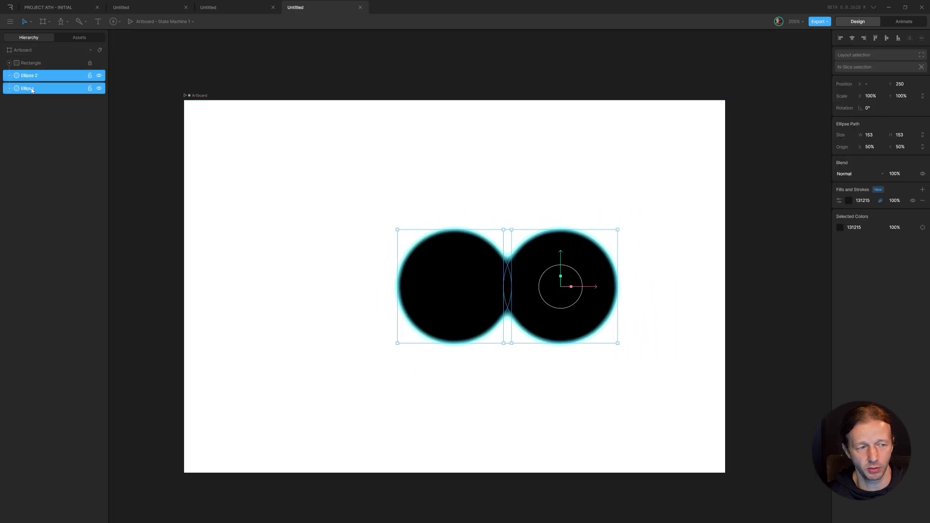
click(839, 200)
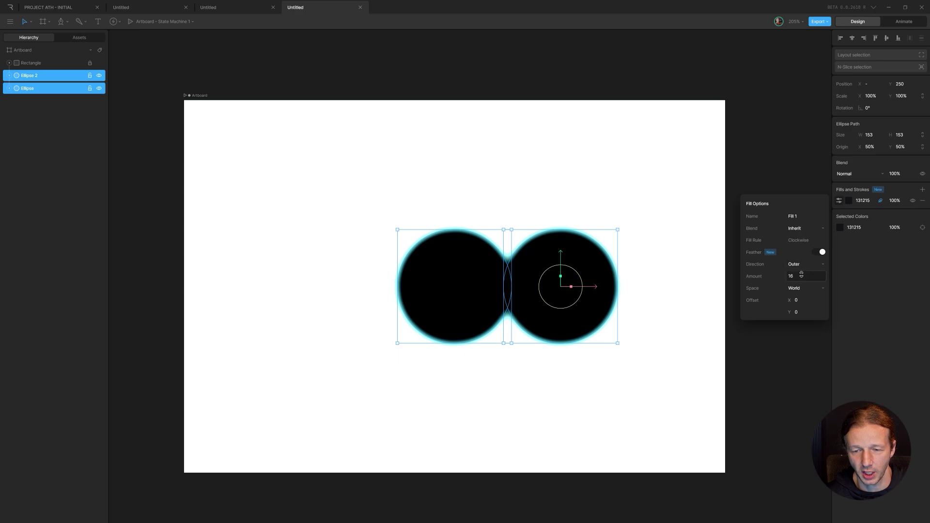
drag(807, 274, 826, 282)
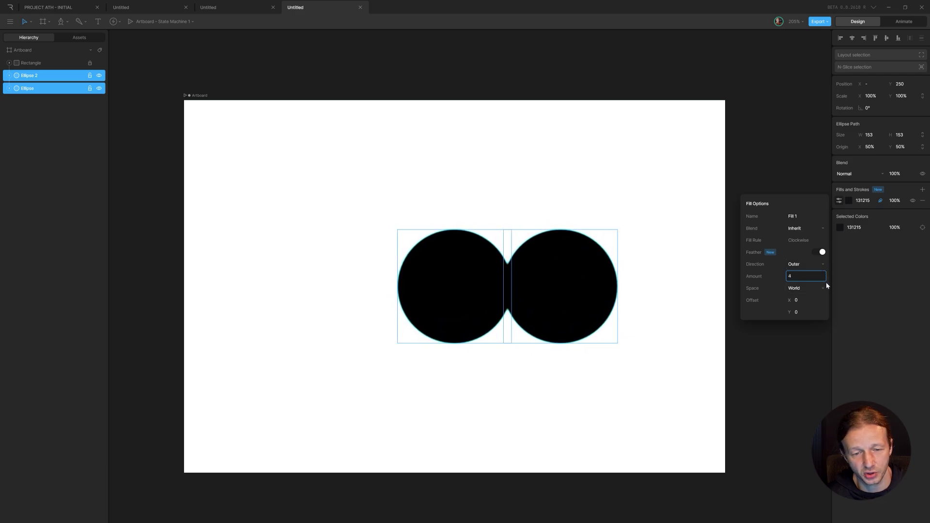
drag(827, 284, 824, 269)
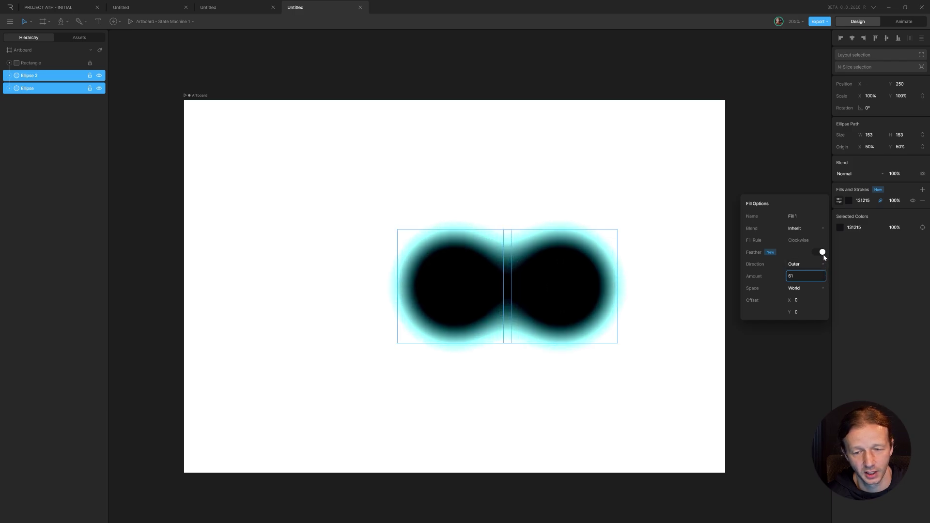
key(BackSpace)
key(BackSpace)
text(83)
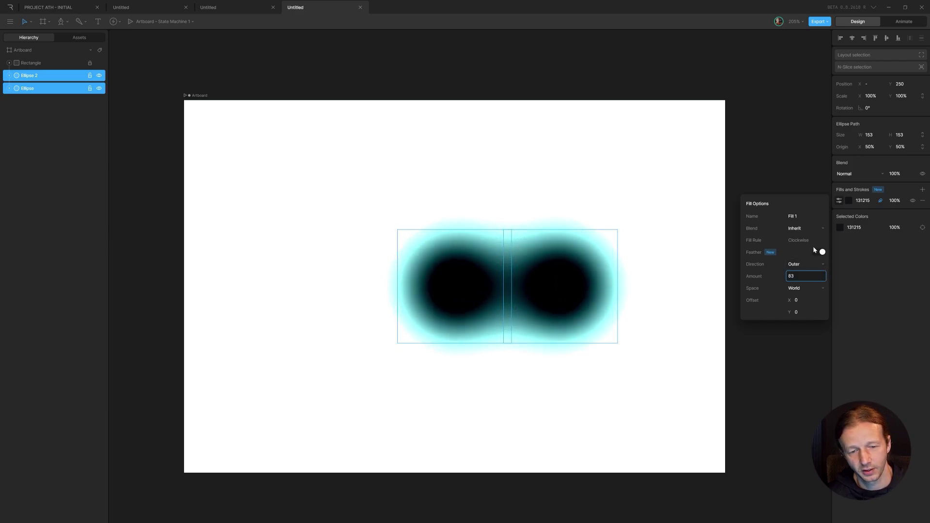
click(669, 273)
click(589, 291)
drag(595, 288, 641, 299)
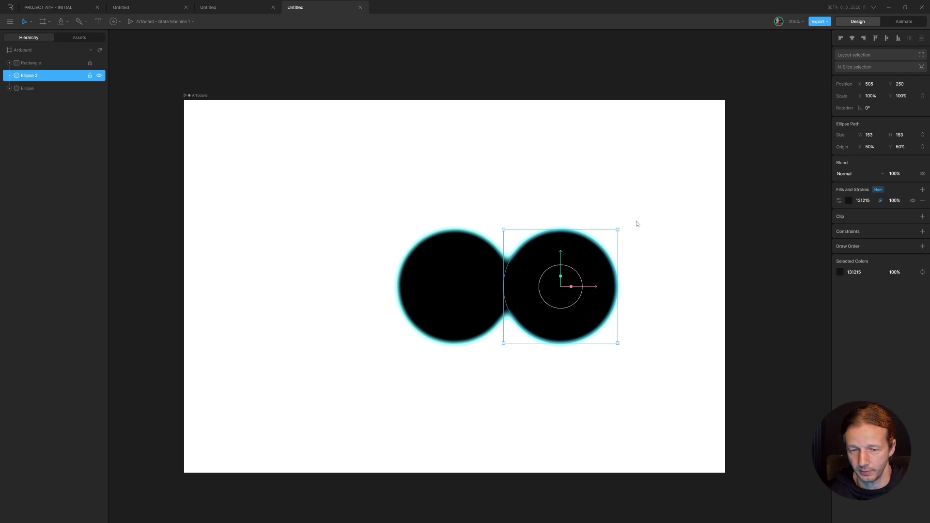
Step: Set the rectangle's two fill colours to 127c61 and 3FDCFF
click(34, 63)
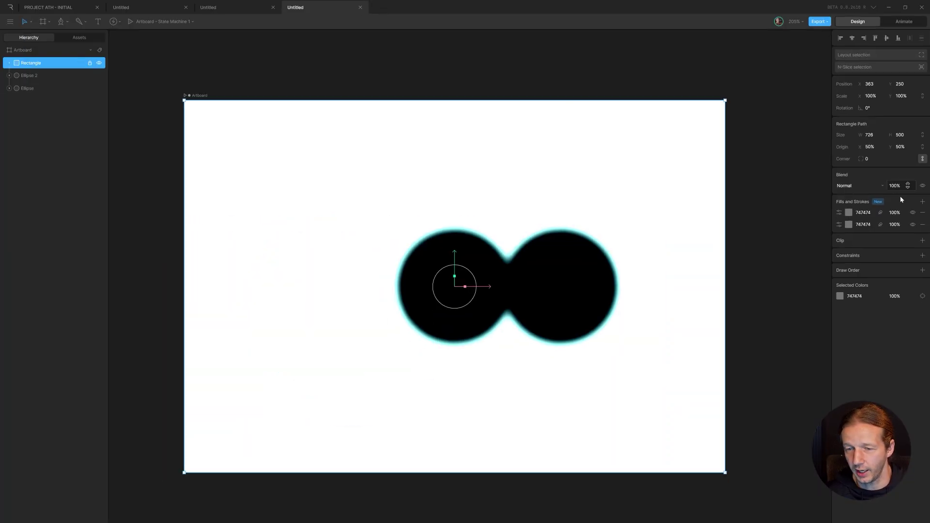
click(864, 214)
text(127c61)
key(Return)
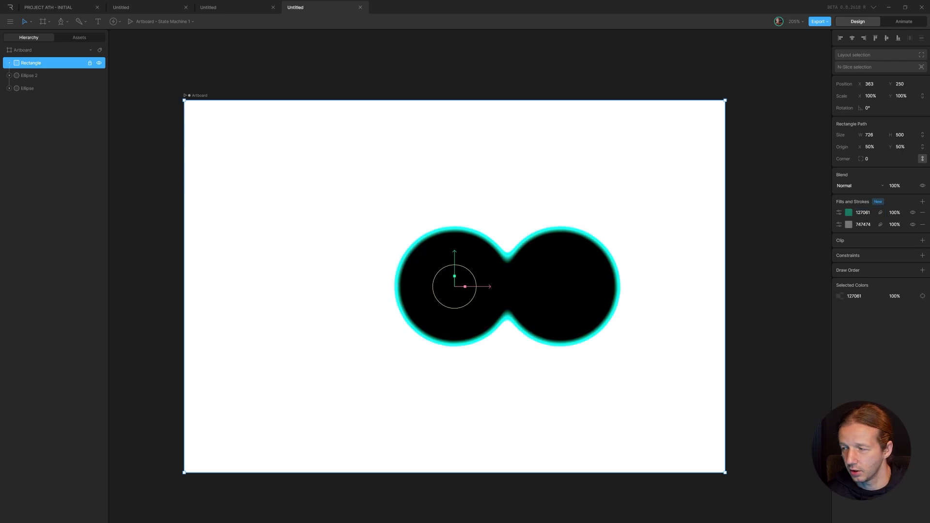
click(867, 224)
text(3FDCFF)
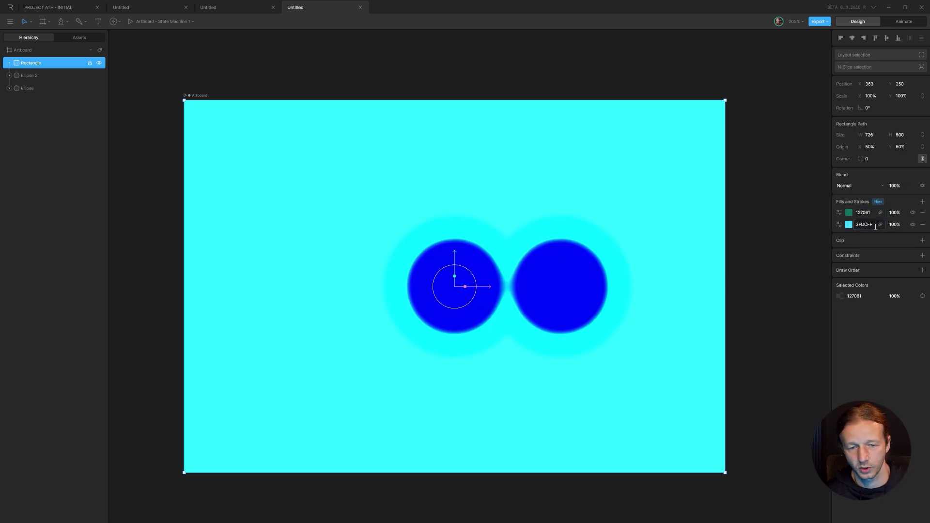
key(Return)
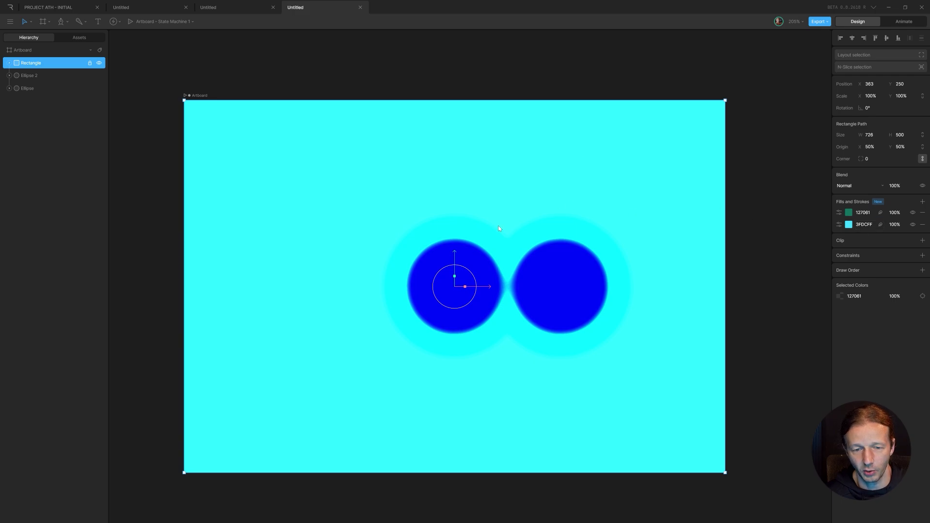
Step: Adjust the second fill's hue, saturation and brightness in the colour picker to a deep blue
click(849, 225)
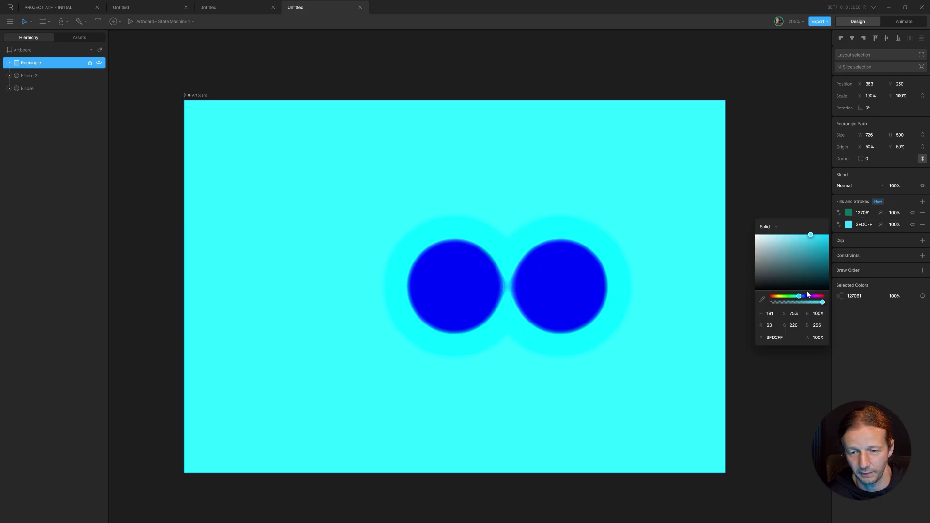
drag(808, 295, 804, 296)
drag(827, 257, 811, 235)
click(758, 184)
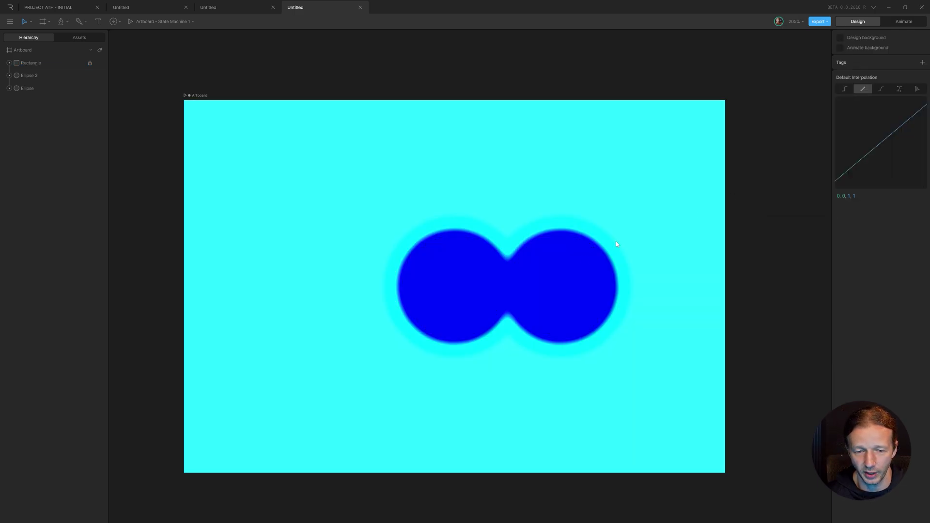
click(585, 262)
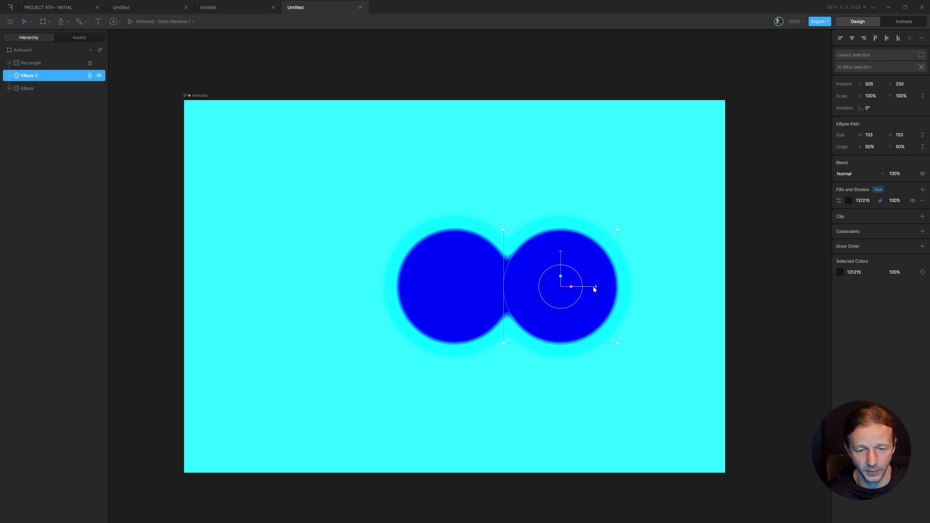
Step: Snug the second circle against the first and duplicate it into Ellipse 3 at 210, 250
drag(595, 290, 372, 284)
key(ctrl+d)
click(167, 206)
scroll(181, 201, down, 1)
scroll(181, 201, left, 1)
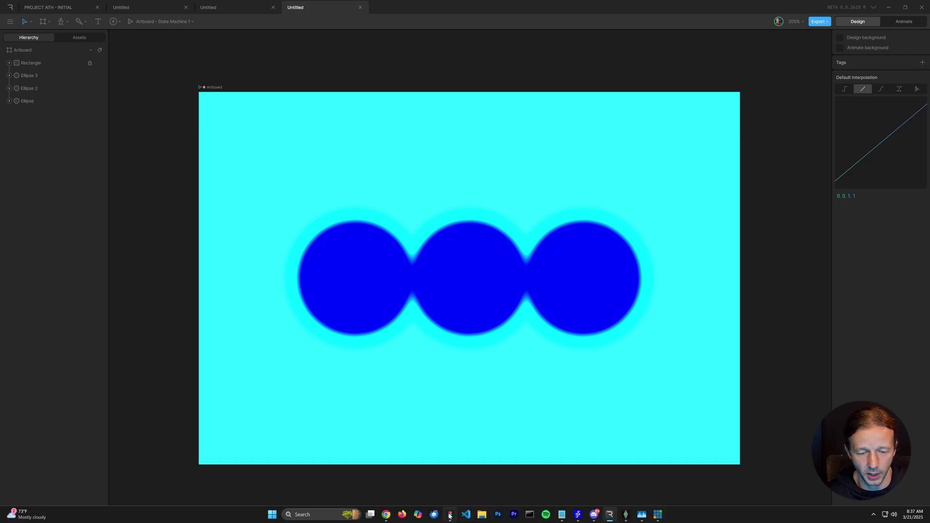
Step: Copy the bookmark icon as SVG from the Figma file and return to Rive
click(450, 516)
click(426, 217)
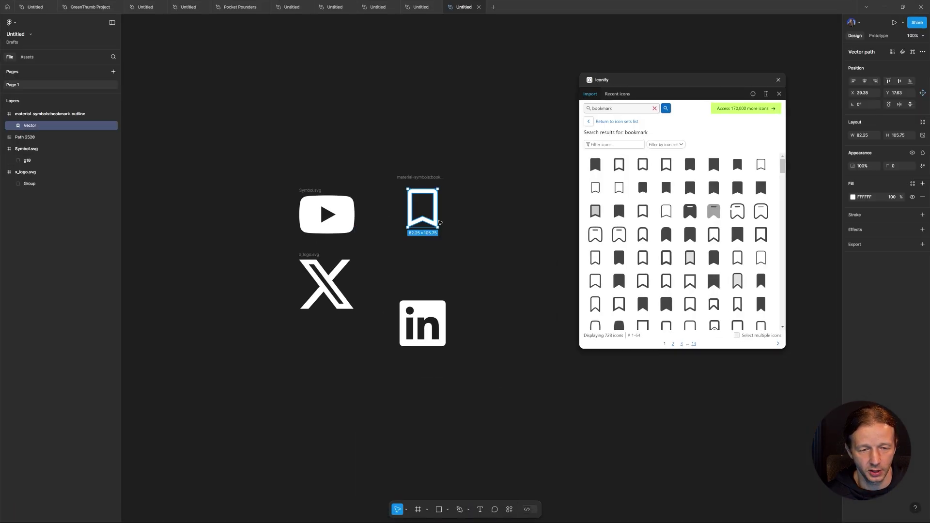
right_click(434, 201)
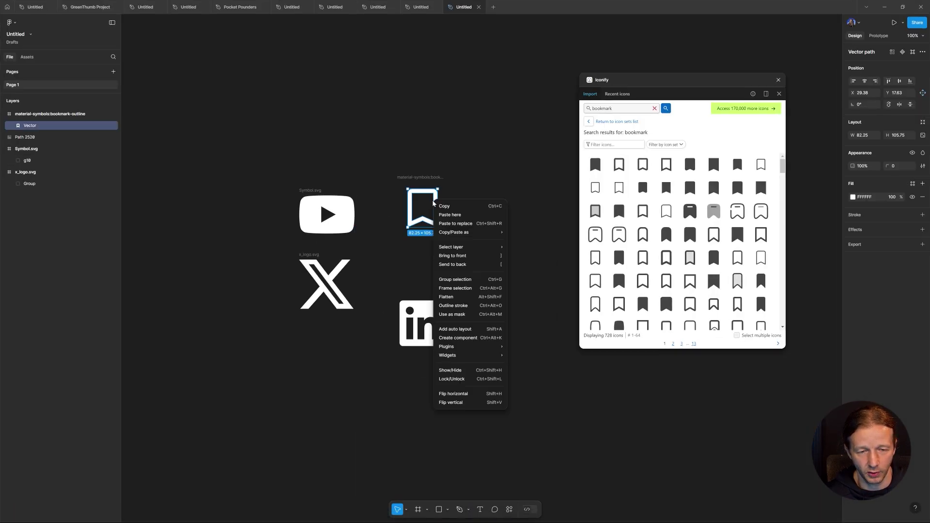
mouse_move(484, 226)
click(533, 241)
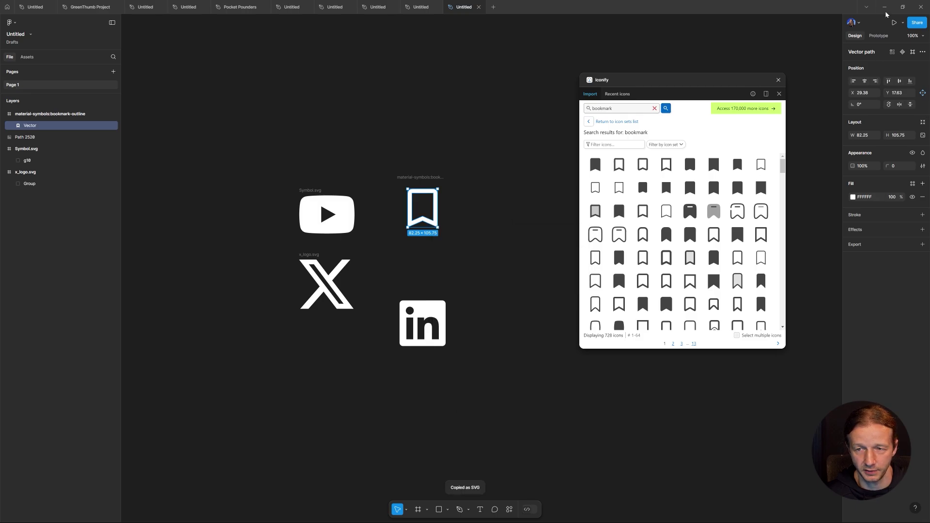
click(461, 515)
Step: Paste the bookmark SVG into Rive and rename the image asset 'Dotkmark'
key(ctrl+v)
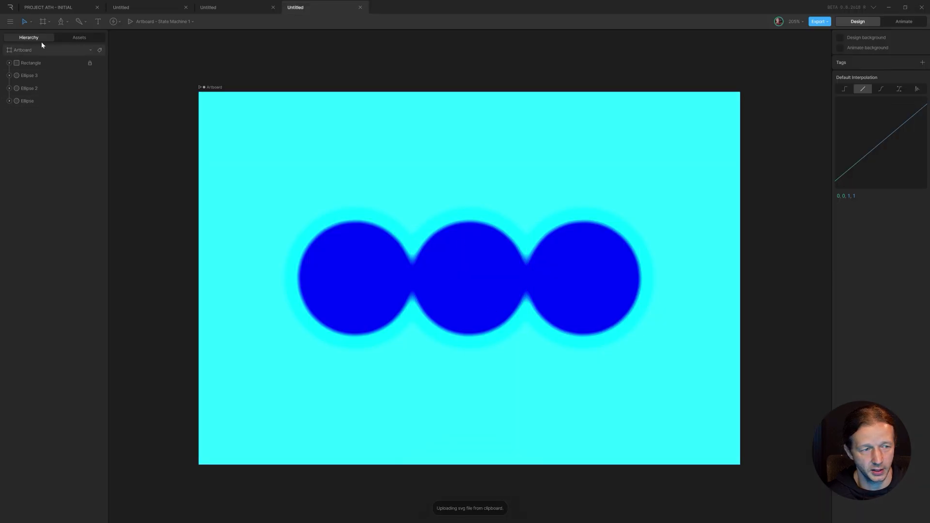
click(79, 37)
click(21, 65)
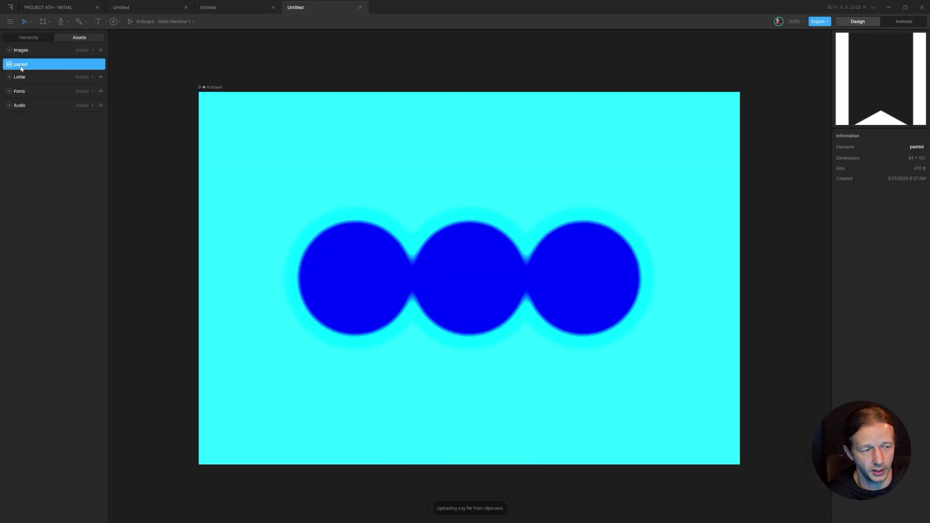
double_click(20, 65)
text(Dot)
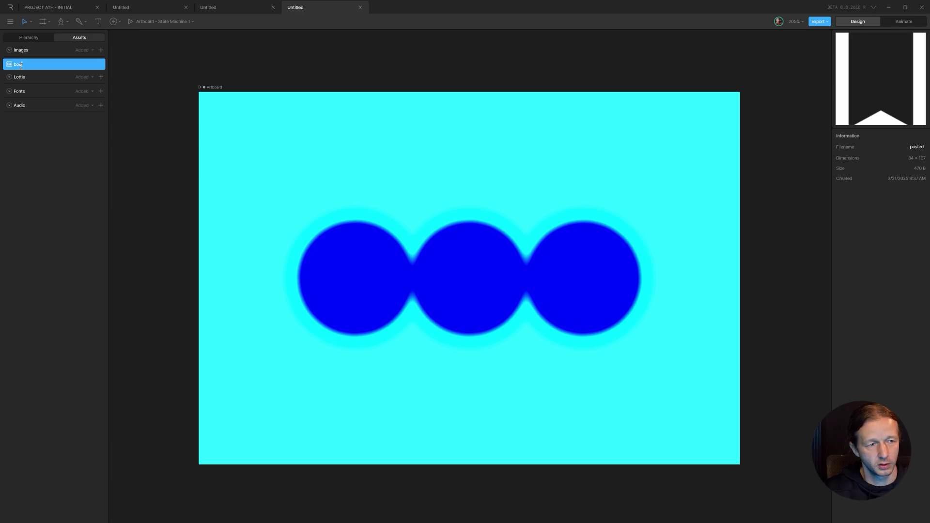
text(kmark)
key(Return)
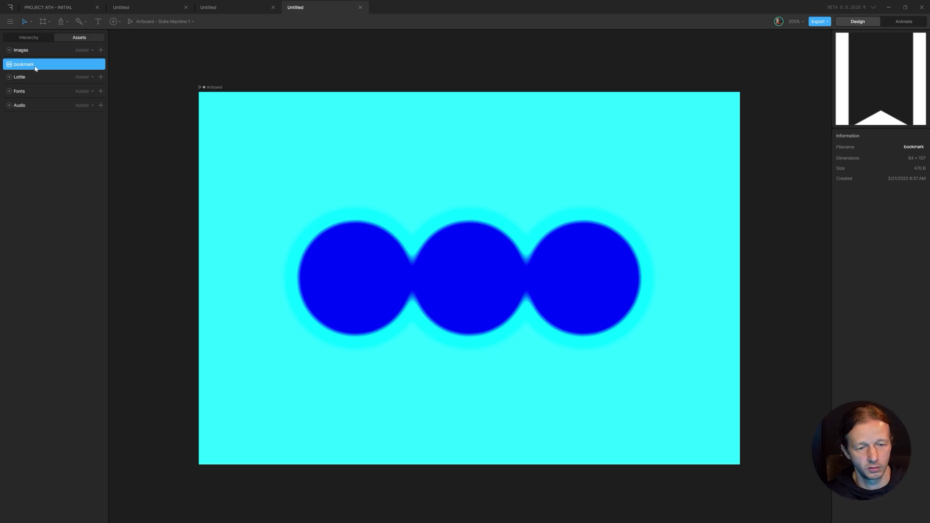
Step: Place the bookmark icon on the middle circle, scaled down to 68%
drag(35, 68, 507, 279)
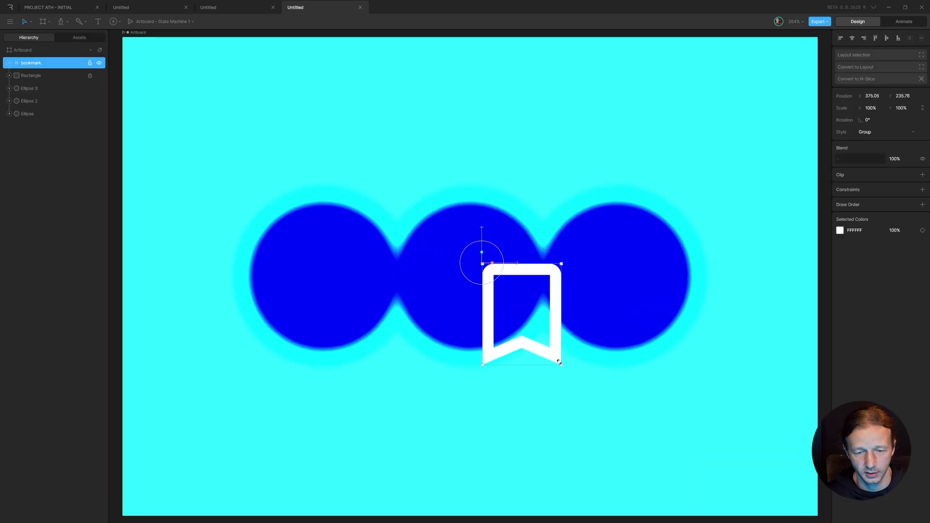
drag(561, 364, 536, 333)
drag(532, 299, 493, 277)
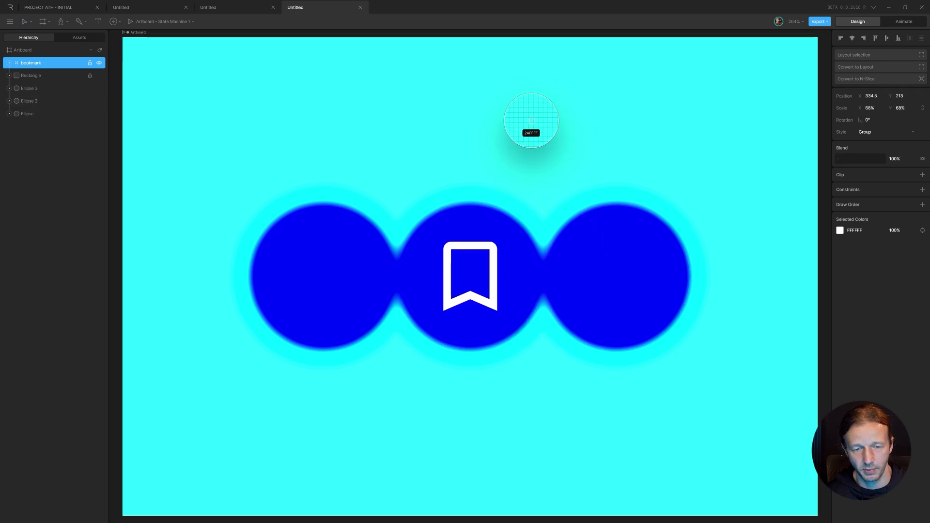
click(558, 186)
scroll(534, 114, down, 5)
scroll(521, 153, up, 3)
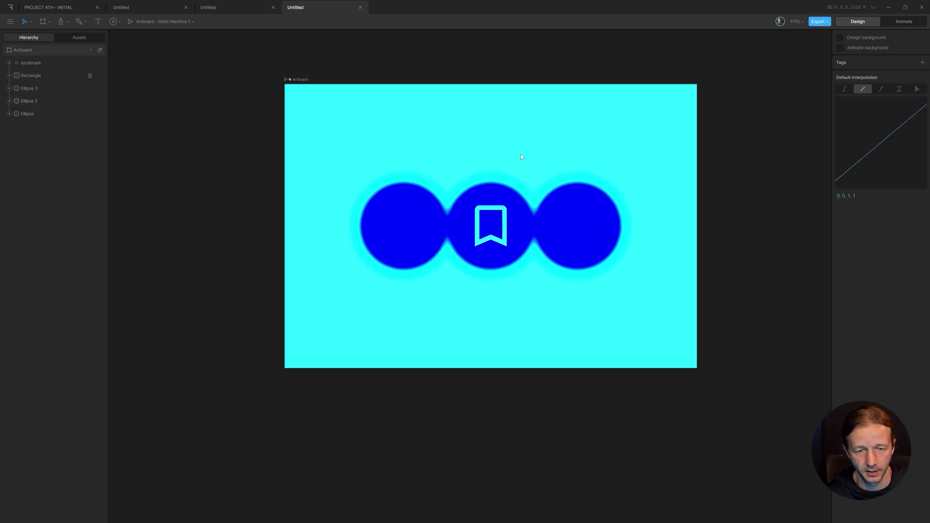
click(501, 244)
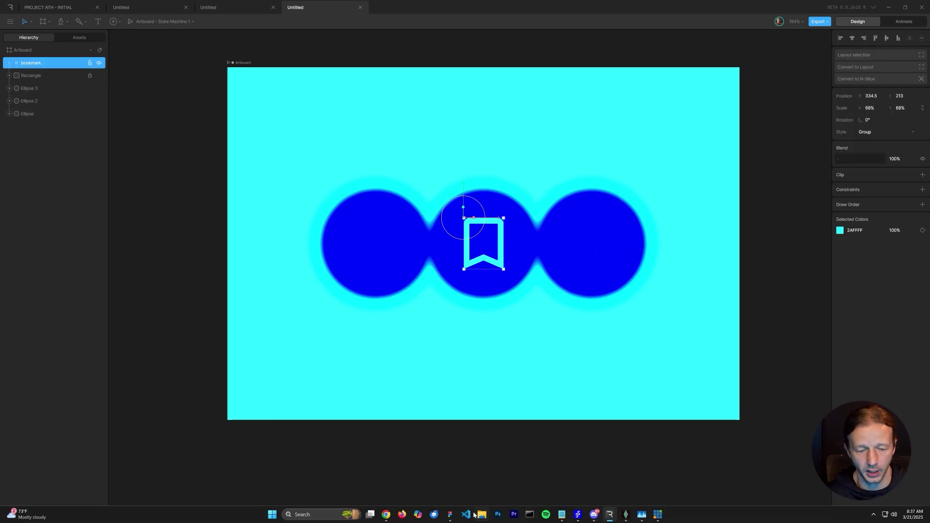
Step: Copy the YouTube icon as SVG from Figma and return to Rive
click(453, 516)
click(339, 215)
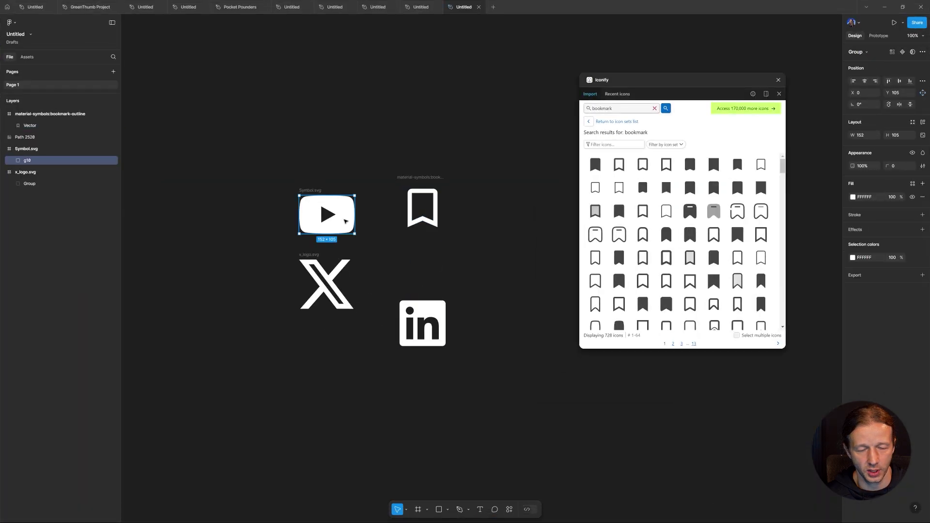
right_click(345, 212)
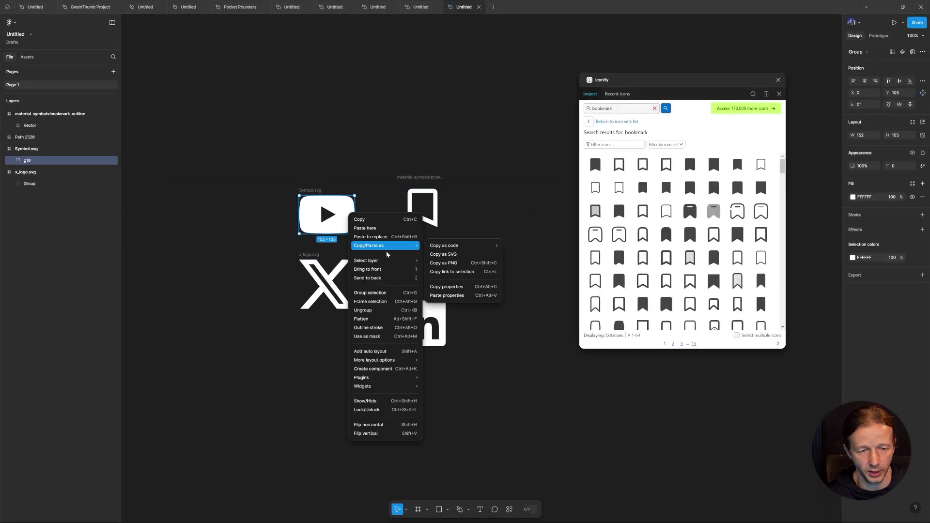
click(448, 256)
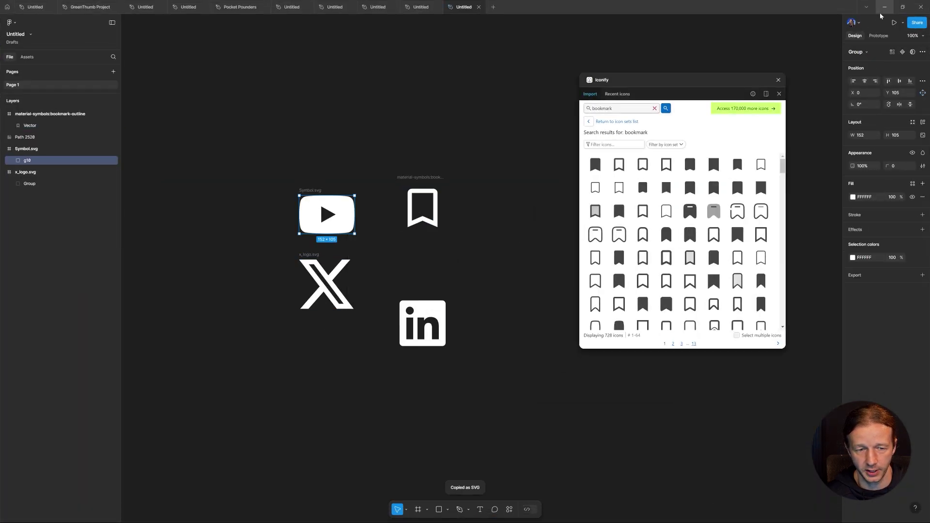
click(469, 516)
Step: Paste the YouTube icon and check the LinkedIn and YouTube icons on their circles
scroll(411, 167, up, 3)
key(ctrl+v)
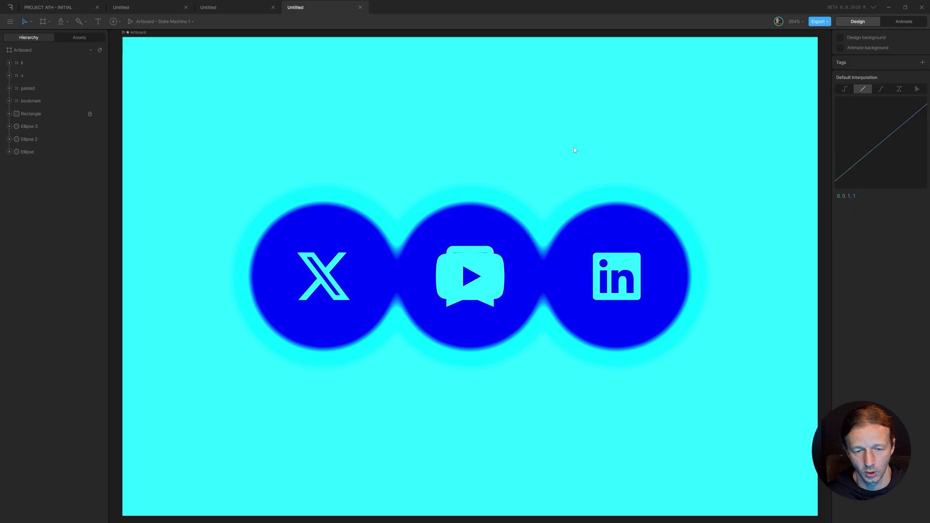
click(614, 260)
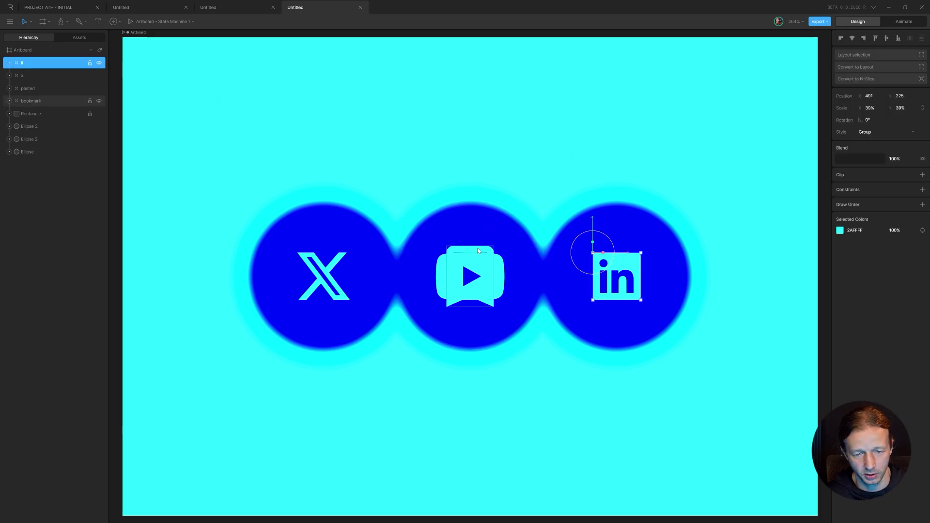
click(497, 272)
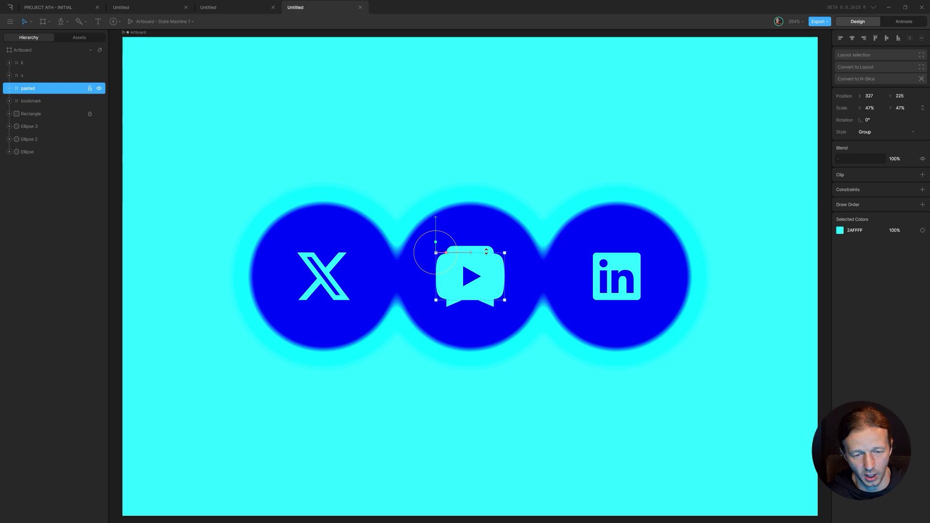
click(530, 124)
scroll(507, 172, down, 2)
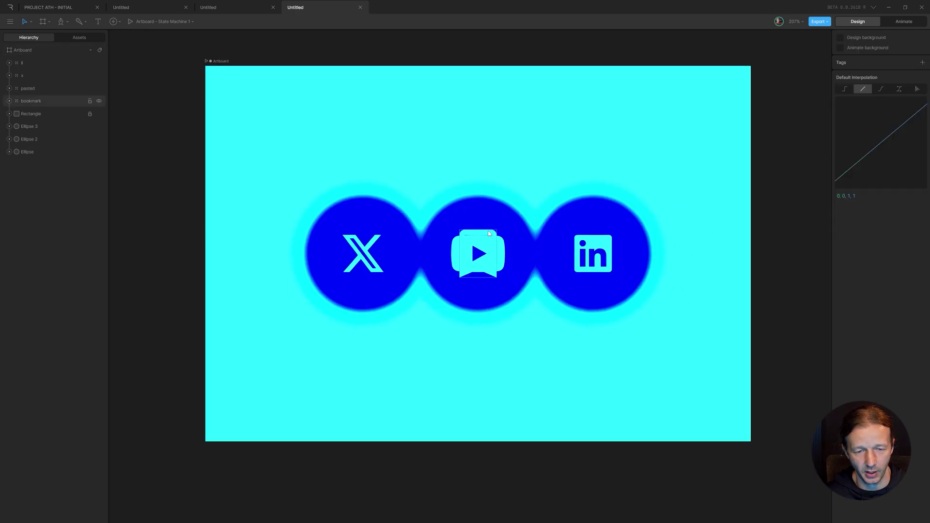
Step: Hide the old bookmark icon with opacity 0 and duplicate the middle circle as Ellipse 4
click(487, 234)
scroll(507, 226, down, 2)
scroll(494, 218, up, 2)
click(899, 160)
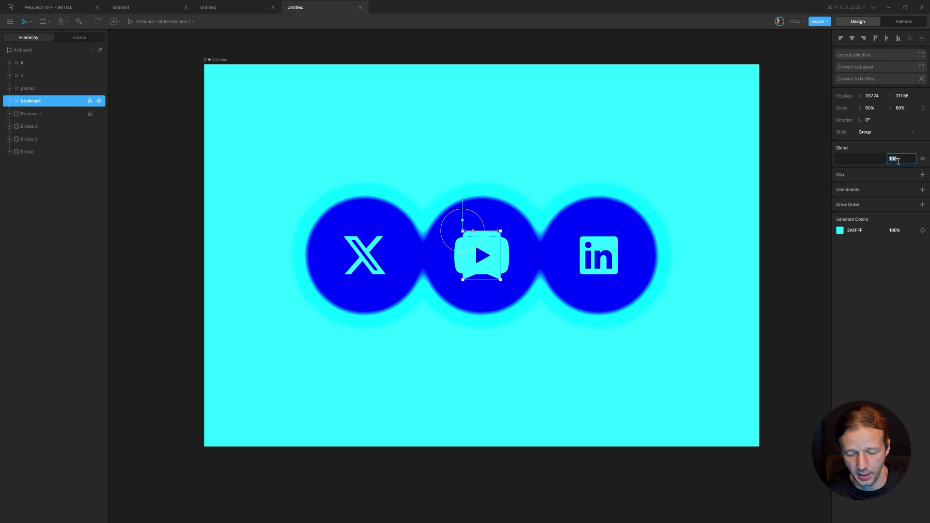
click(652, 112)
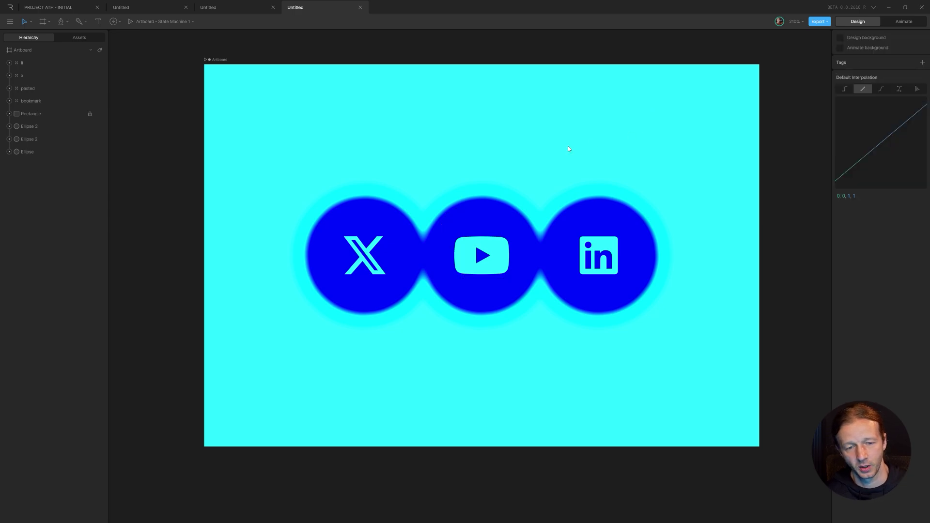
scroll(541, 148, down, 1)
key(ctrl+v)
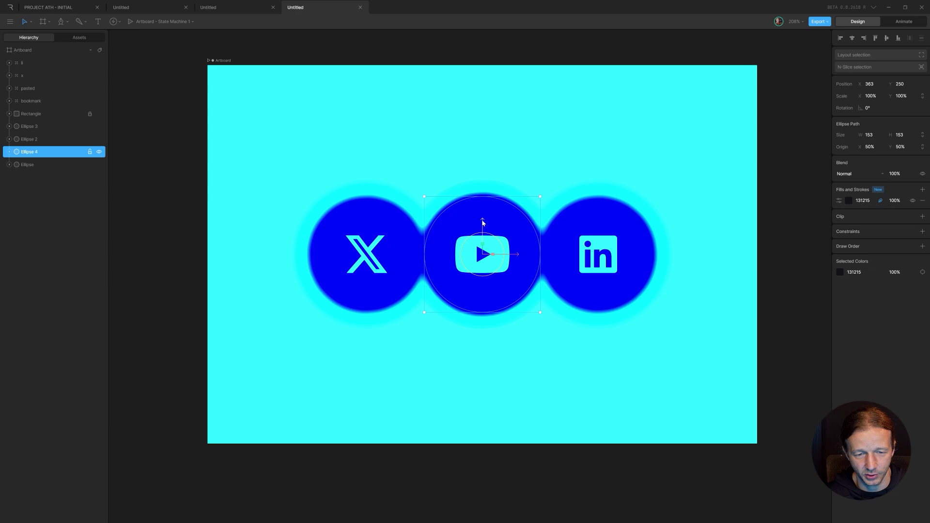
Step: Shrink the copied Ellipse 4 to 19×19 and place it at 363, 158.5, atop the middle circle
drag(483, 222, 482, 172)
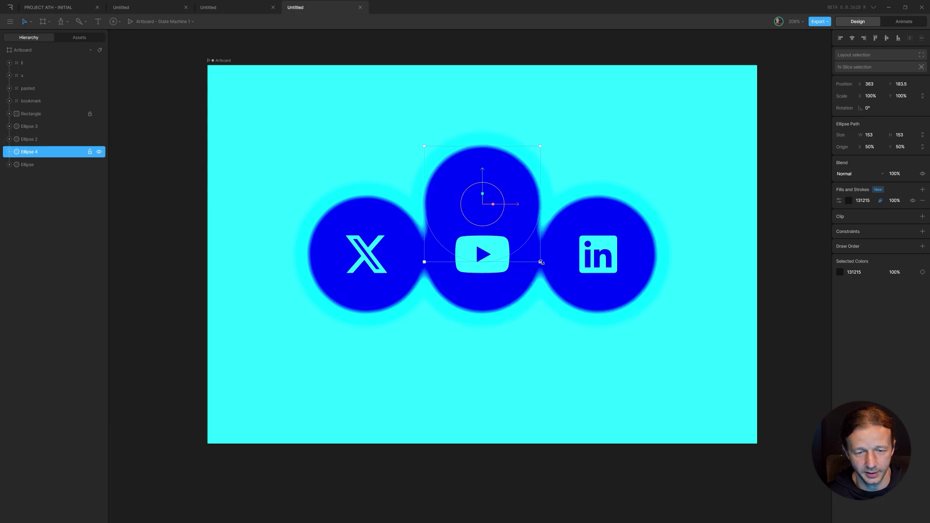
drag(541, 262, 489, 210)
drag(482, 173, 484, 153)
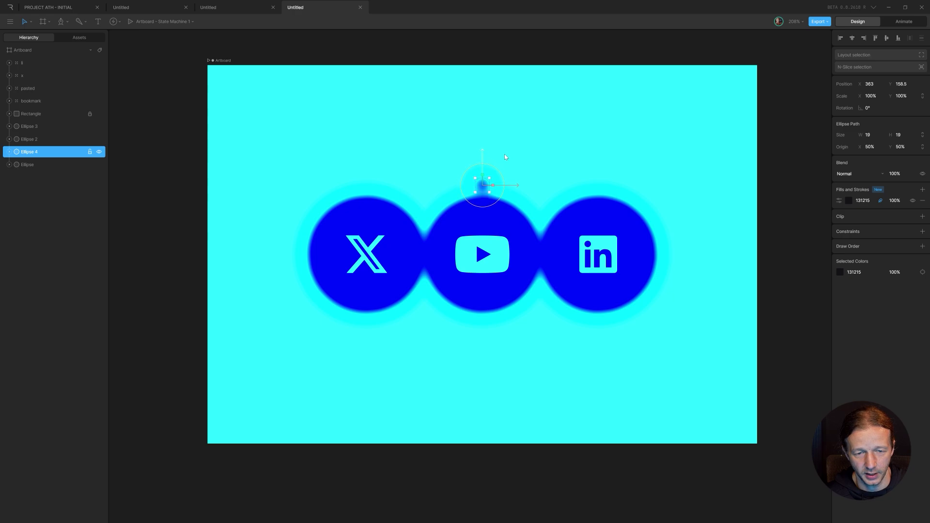
click(585, 142)
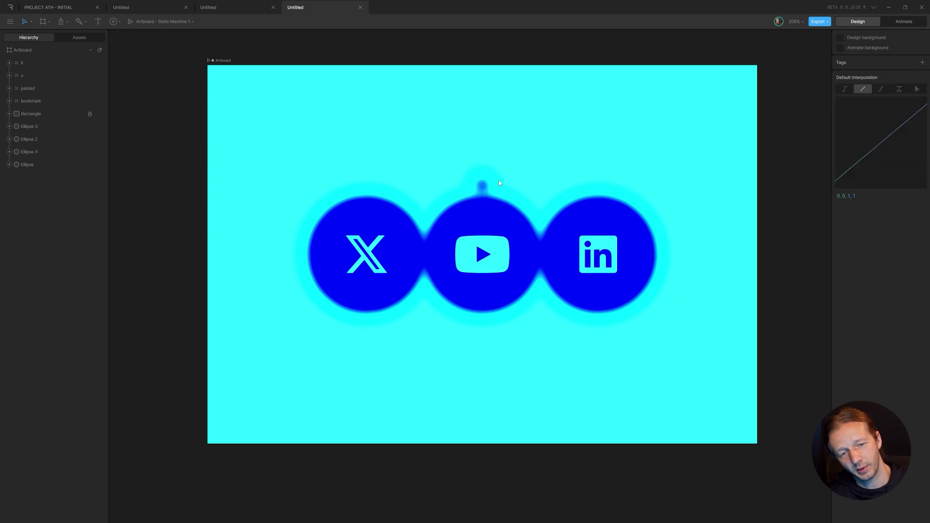
click(488, 185)
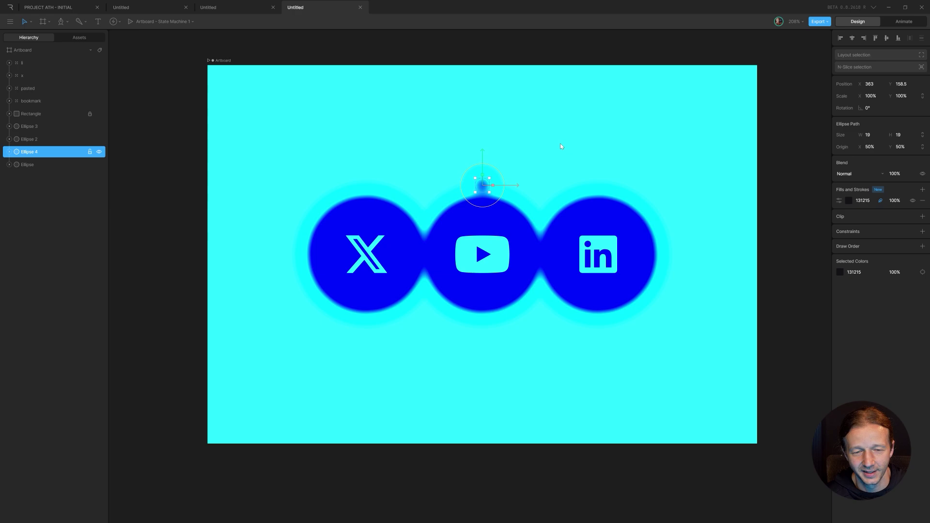
click(317, 116)
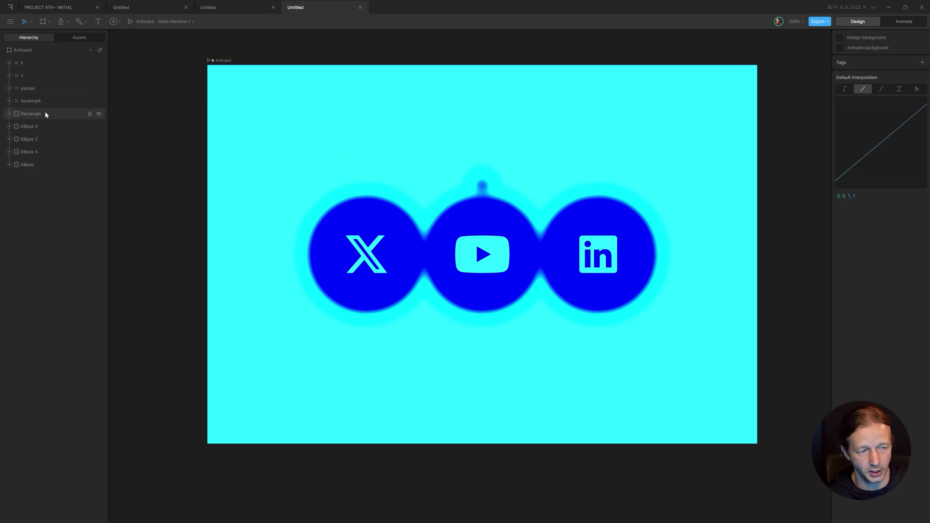
Step: Draw a fill-less 485×200 rectangle centred over all three circles and start renaming its layer
key(r)
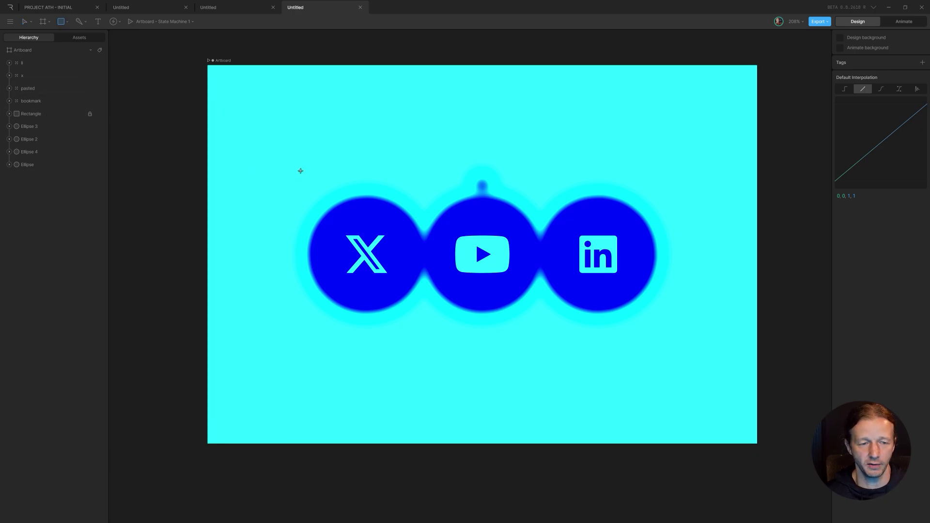
drag(304, 178, 671, 330)
click(922, 213)
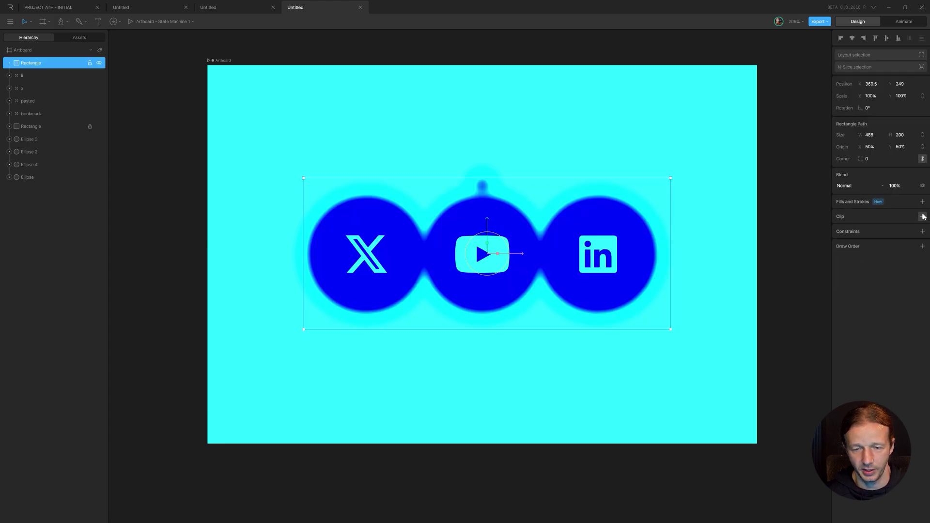
drag(650, 212, 651, 203)
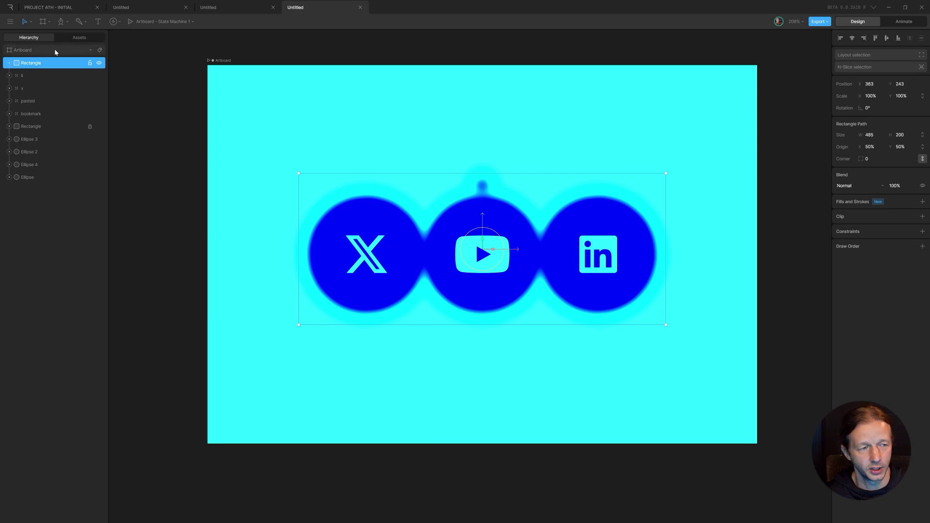
double_click(34, 62)
Step: Name the rectangle layer HITBOX, switch to Animate mode and rename Timeline 1 to Idle
text(HITBOX)
key(Return)
click(904, 21)
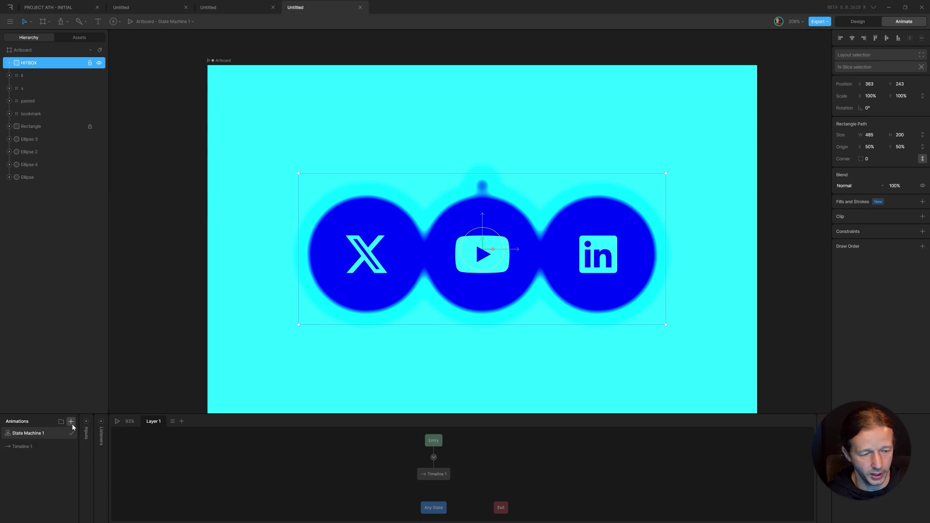
double_click(25, 447)
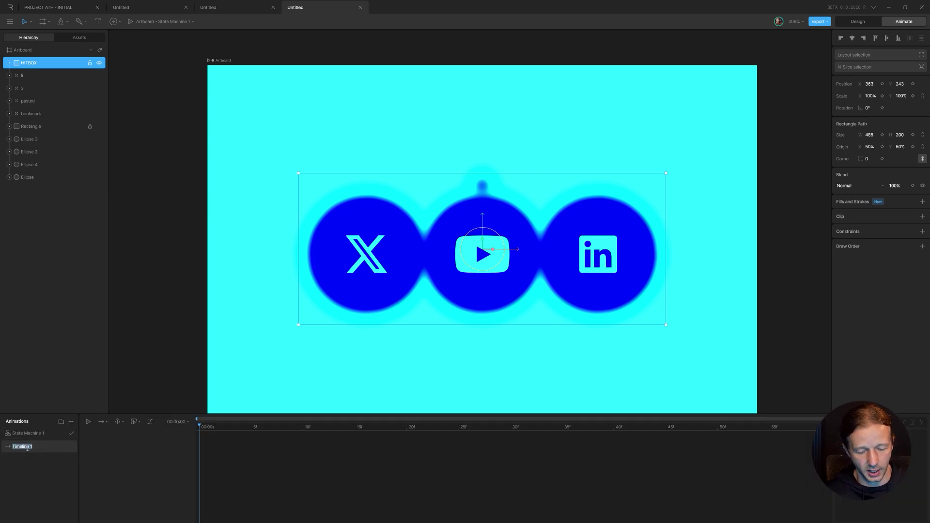
text(Idle)
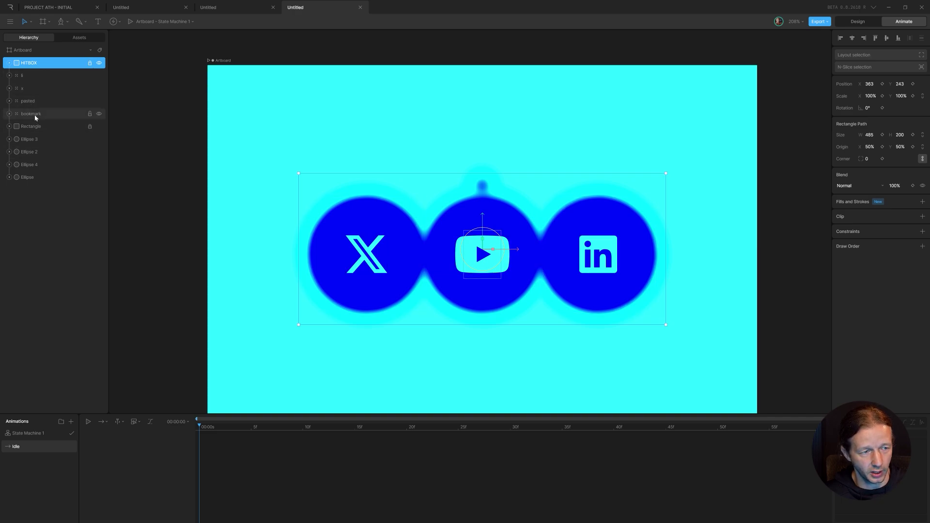
Step: In Idle, move Ellipse 3 and Ellipse 2 onto the middle circle so the sides collapse
click(39, 141)
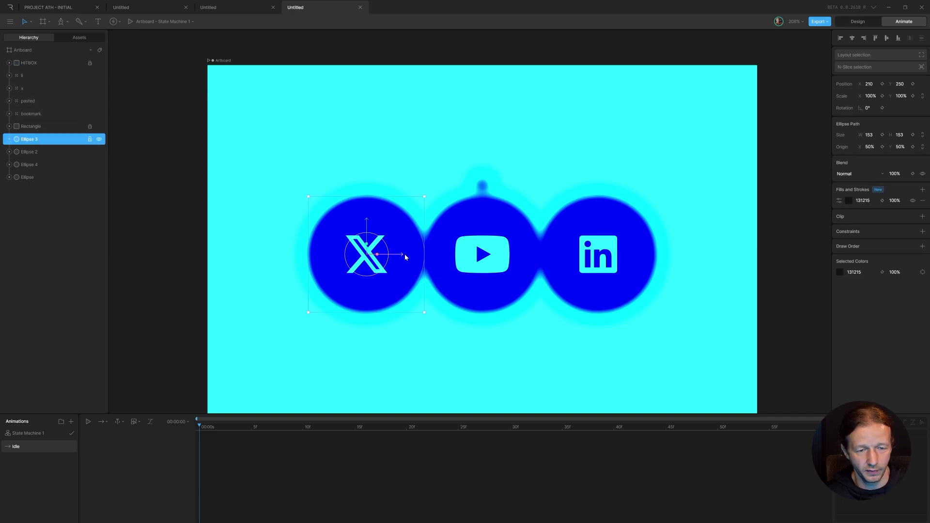
drag(404, 255, 522, 253)
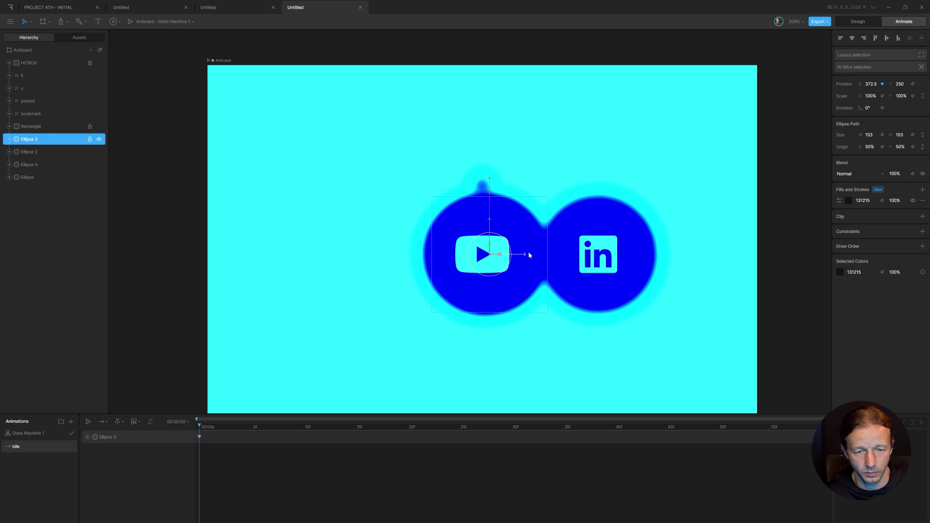
drag(529, 255, 522, 255)
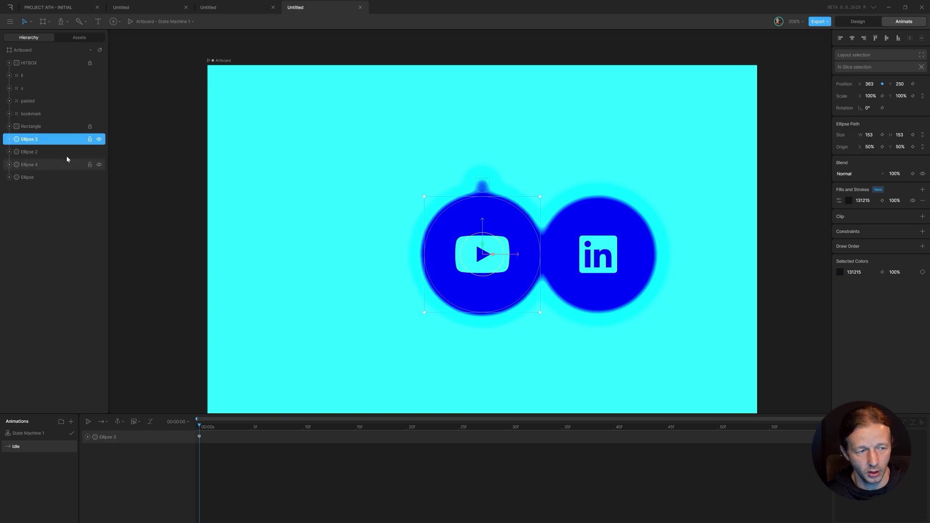
click(35, 153)
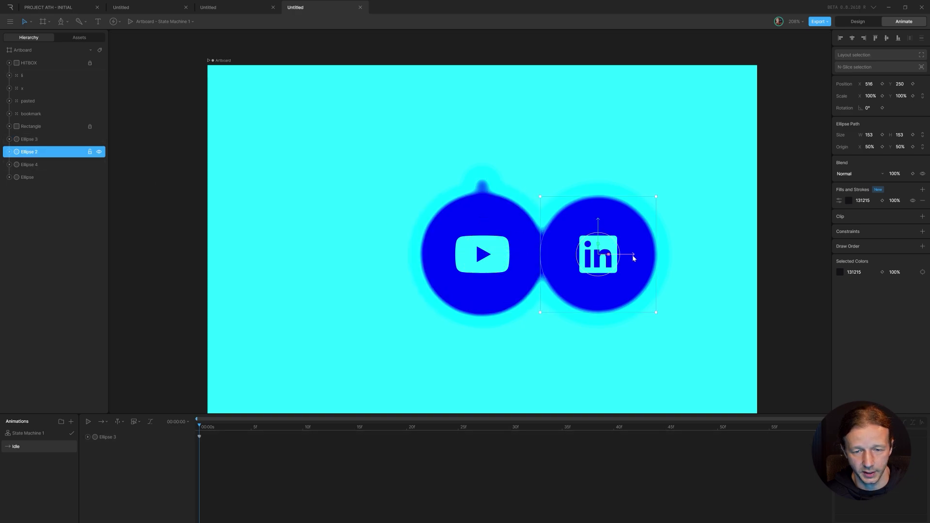
drag(634, 255, 517, 251)
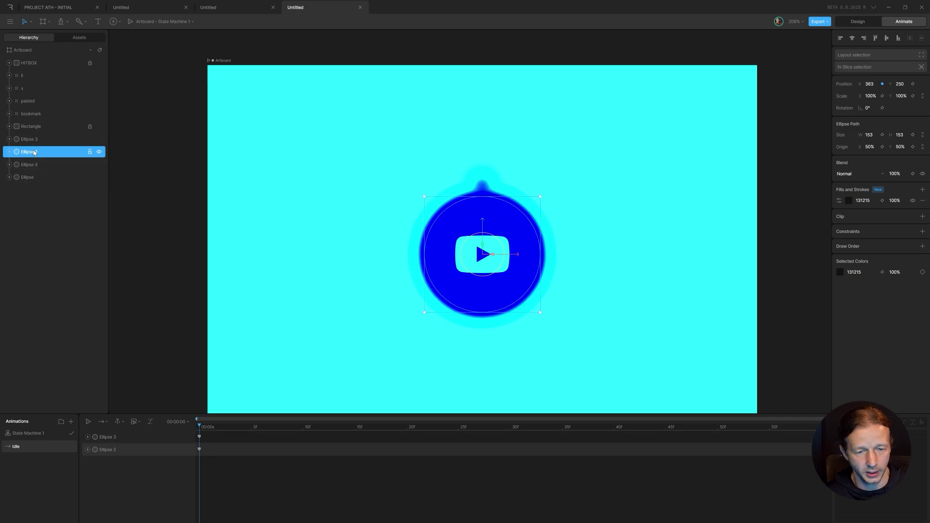
Step: Set the X, YouTube and LinkedIn icon groups to 0% opacity
click(37, 103)
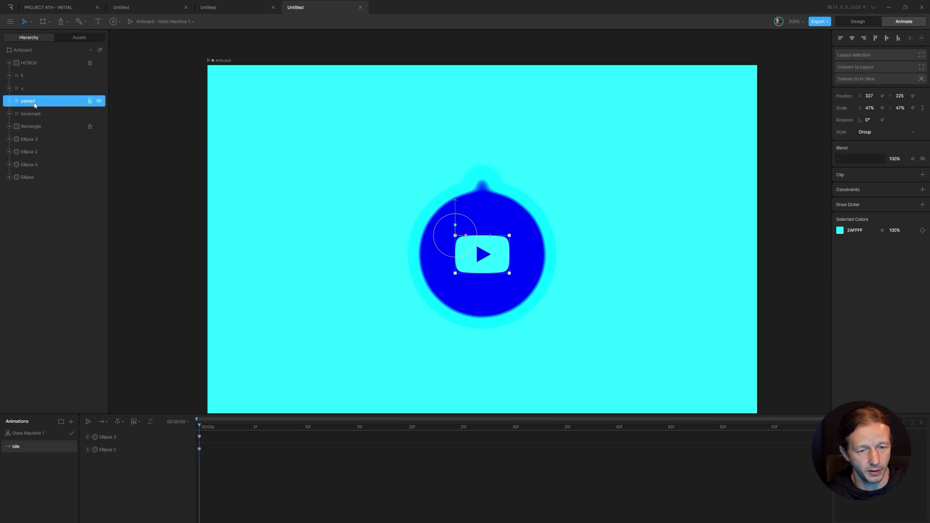
shift+click(33, 89)
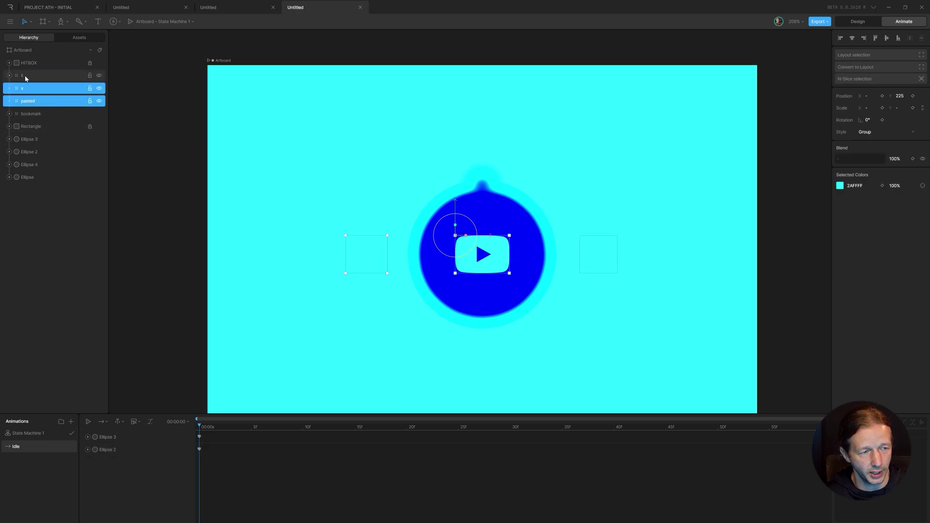
shift+click(24, 77)
shift+click(37, 112)
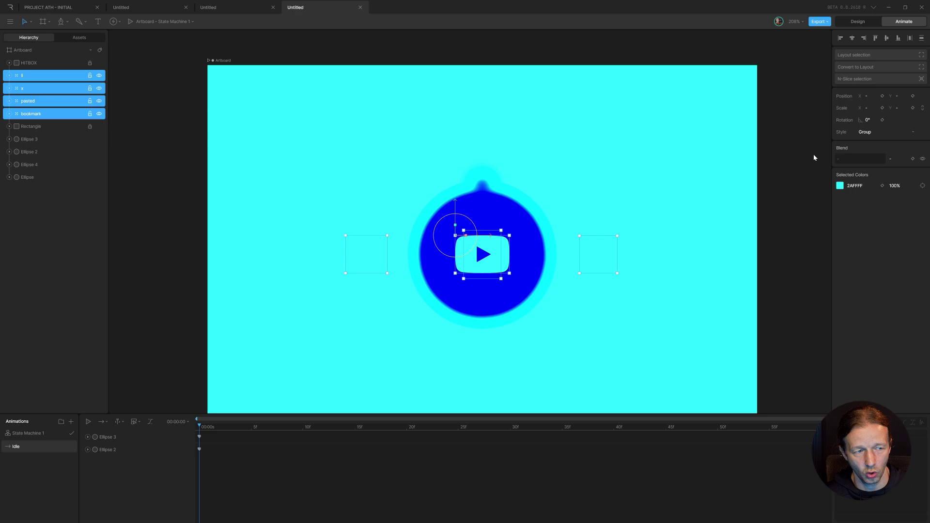
shift+click(31, 116)
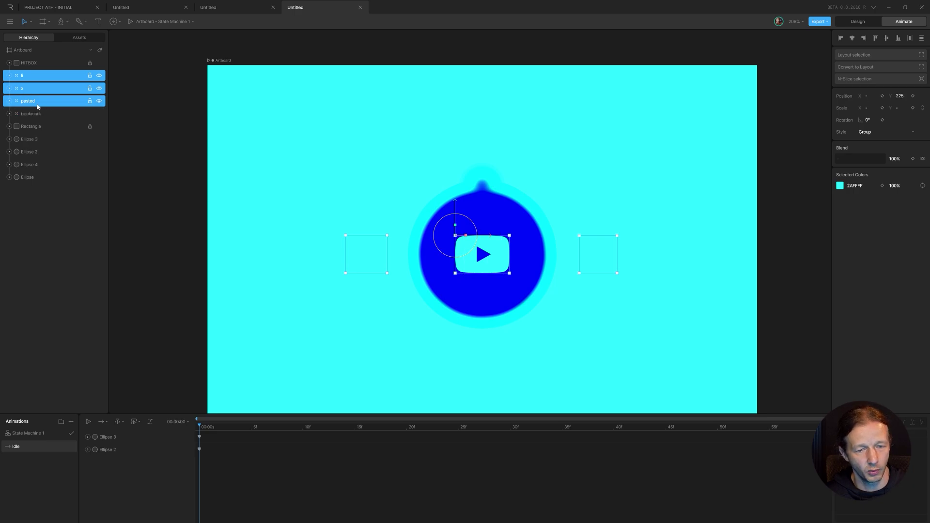
click(897, 159)
text(0)
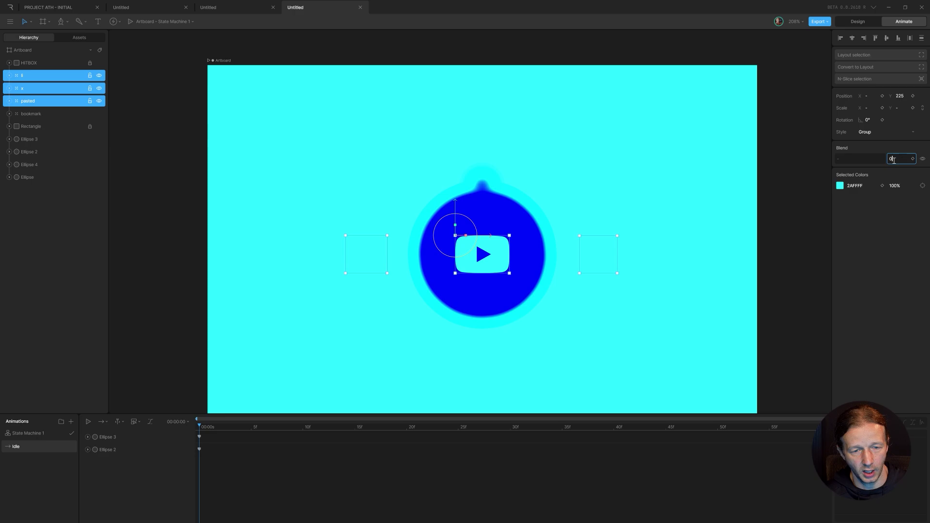
key(Return)
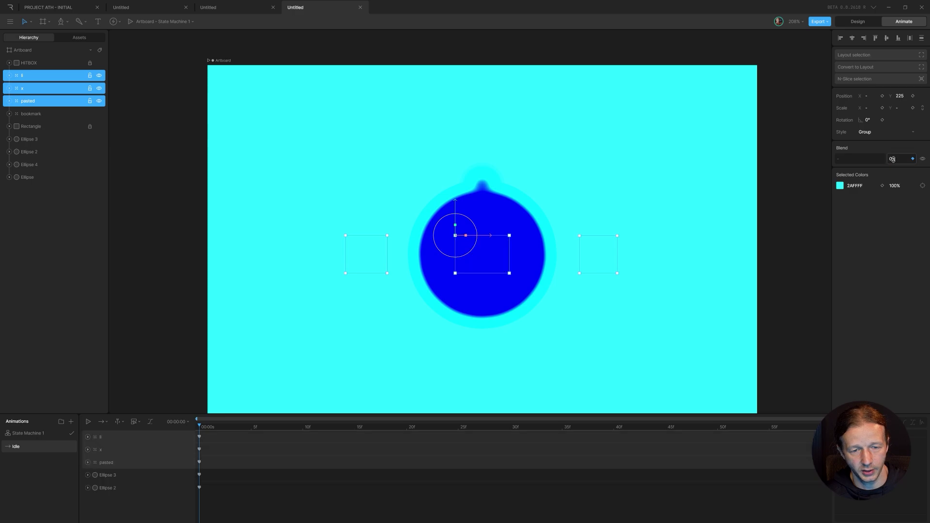
Step: Set the bookmark icon's opacity to 100%
click(34, 116)
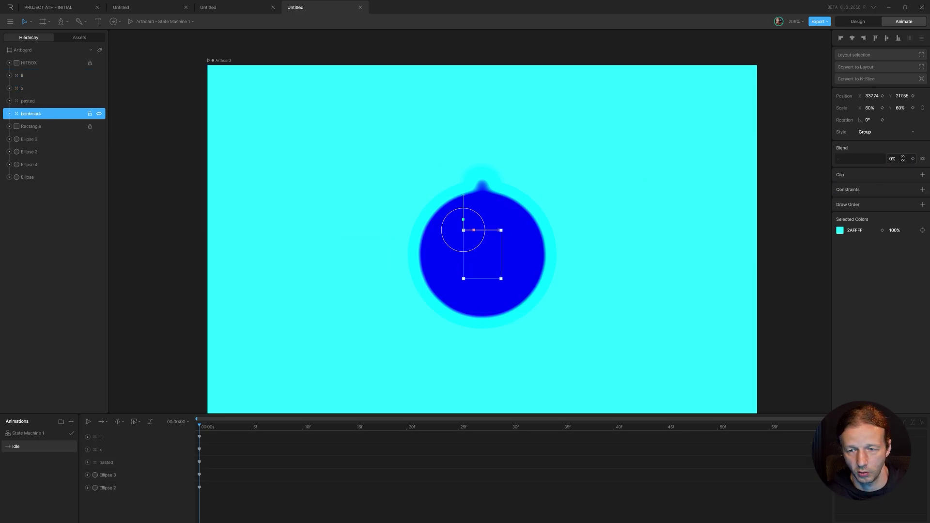
click(892, 159)
text(100)
key(Return)
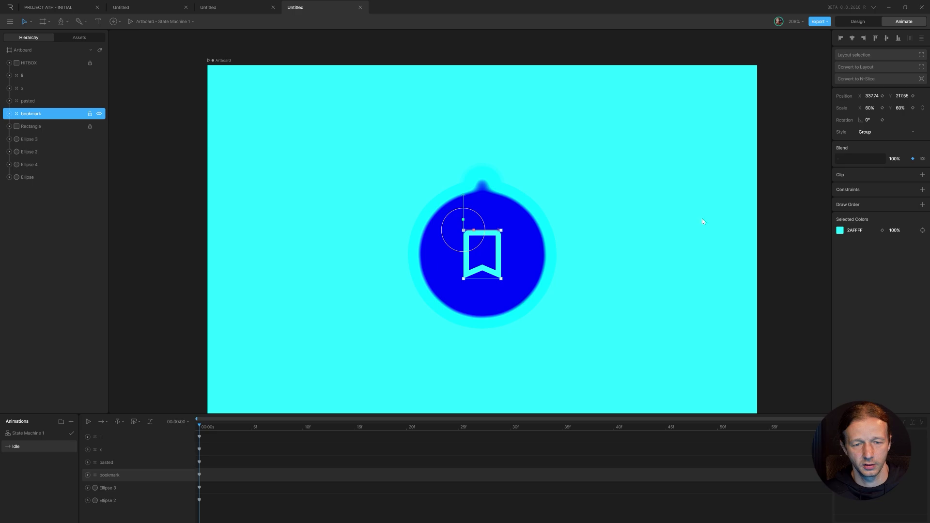
Step: Create a new timeline animation named Hover
click(180, 234)
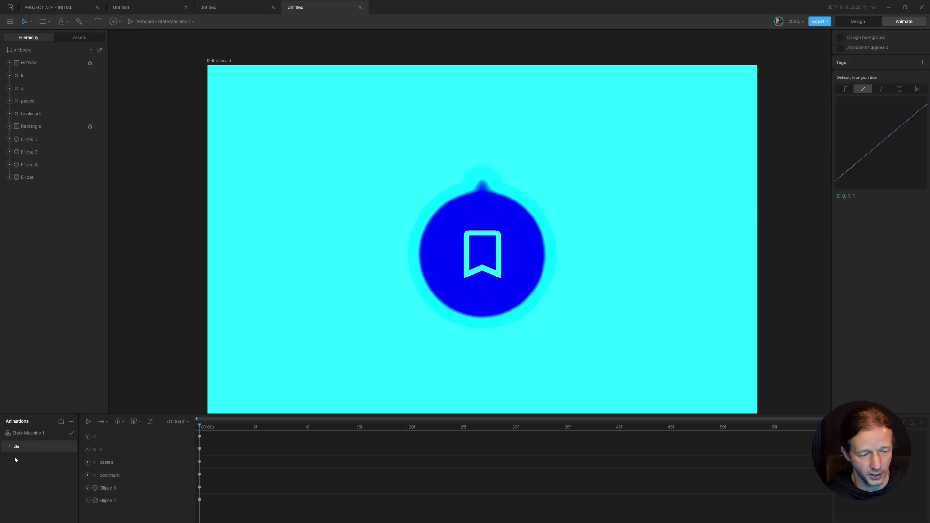
click(71, 422)
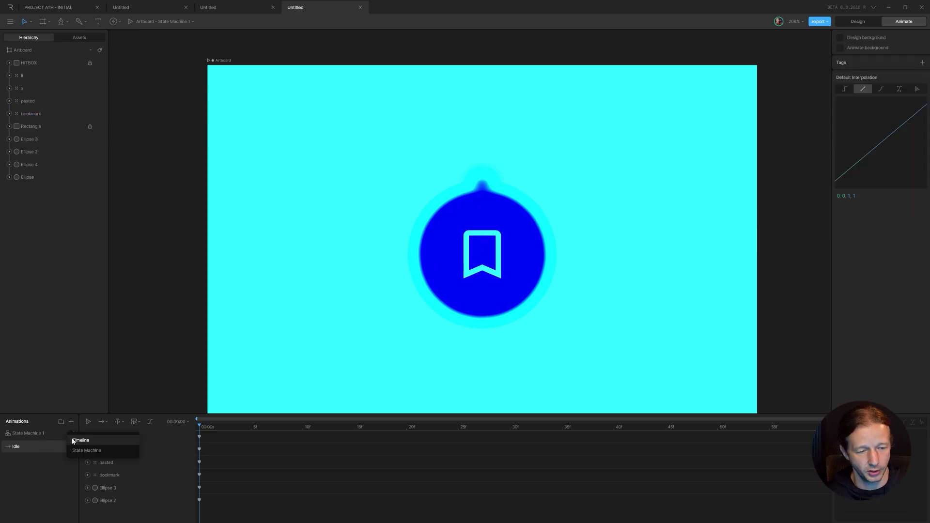
click(81, 441)
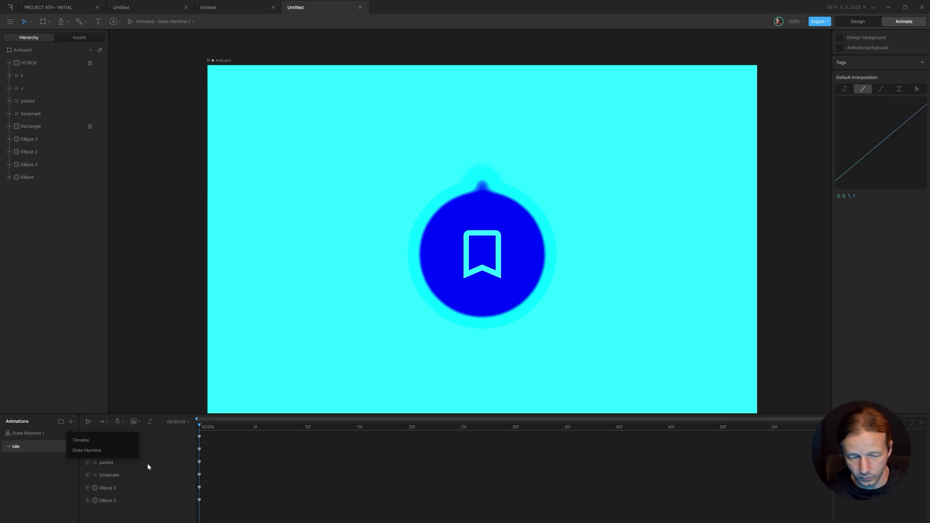
click(85, 440)
double_click(28, 437)
text(hOVER)
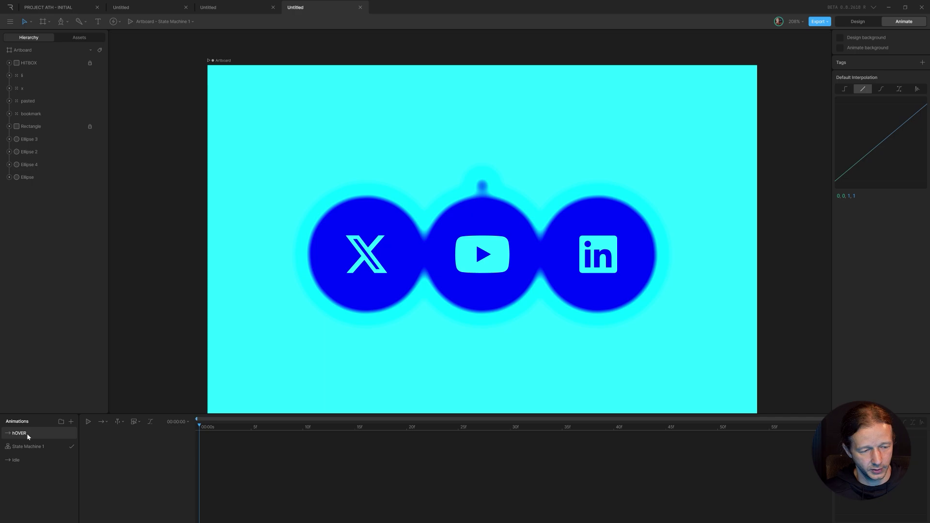
key(ctrl+a)
text(Hover)
key(Return)
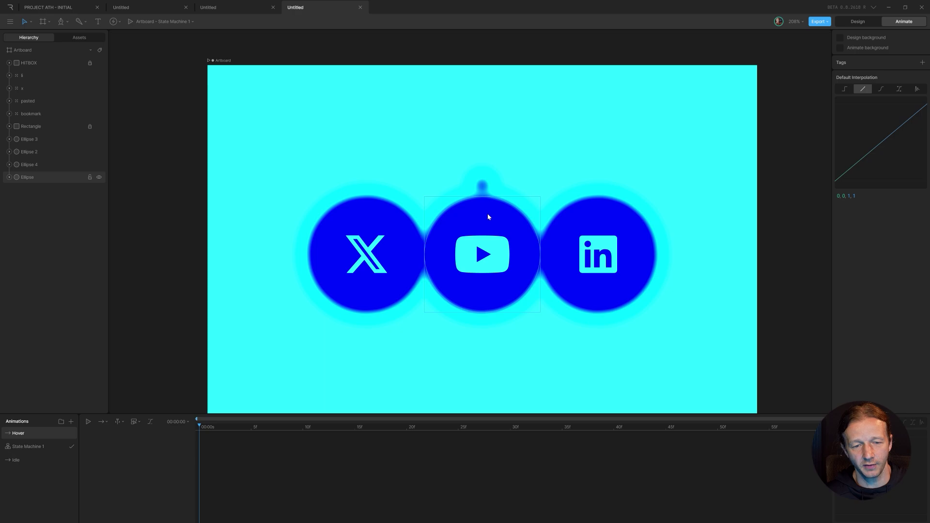
Step: Keyframe the Position X of the X and LinkedIn circles in their spread-out positions
click(372, 217)
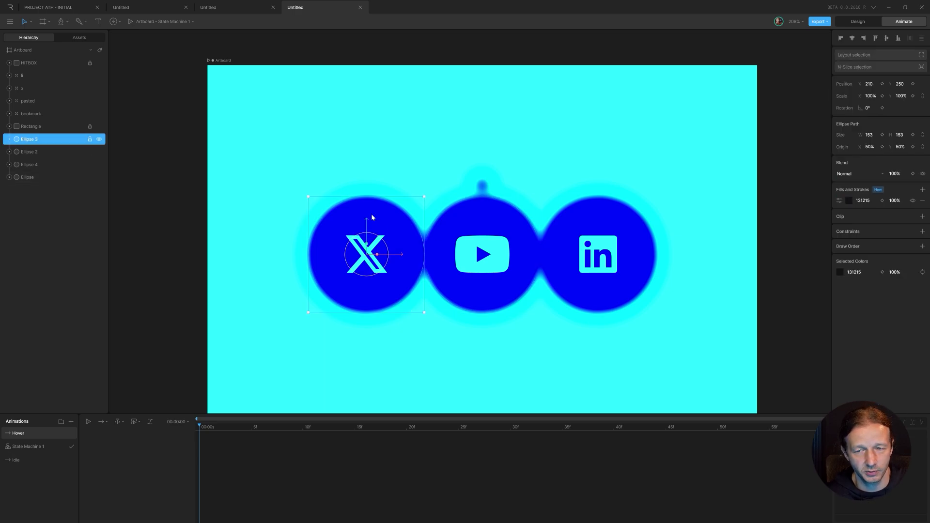
click(882, 84)
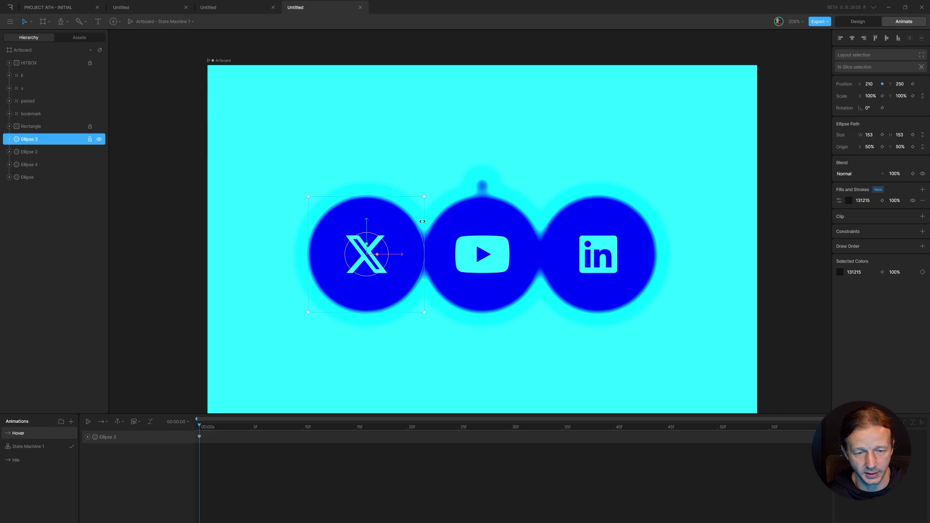
click(607, 214)
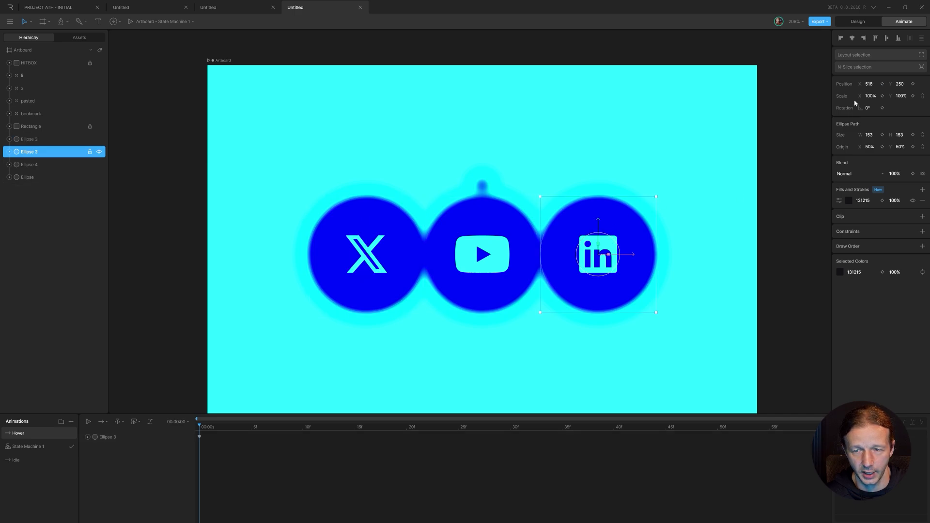
click(883, 84)
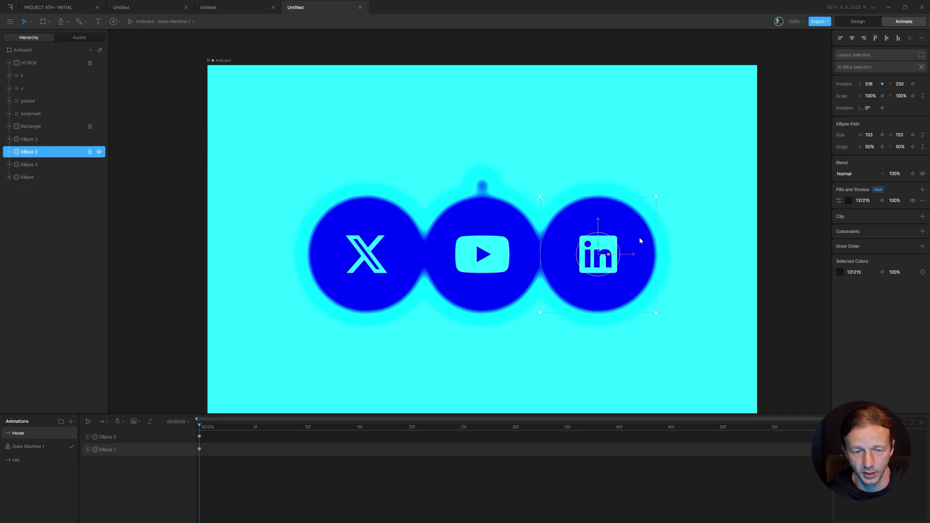
Step: Keyframe the X, YouTube and LinkedIn icons at 100% opacity and the bookmark at 0%
click(367, 254)
shift+click(483, 253)
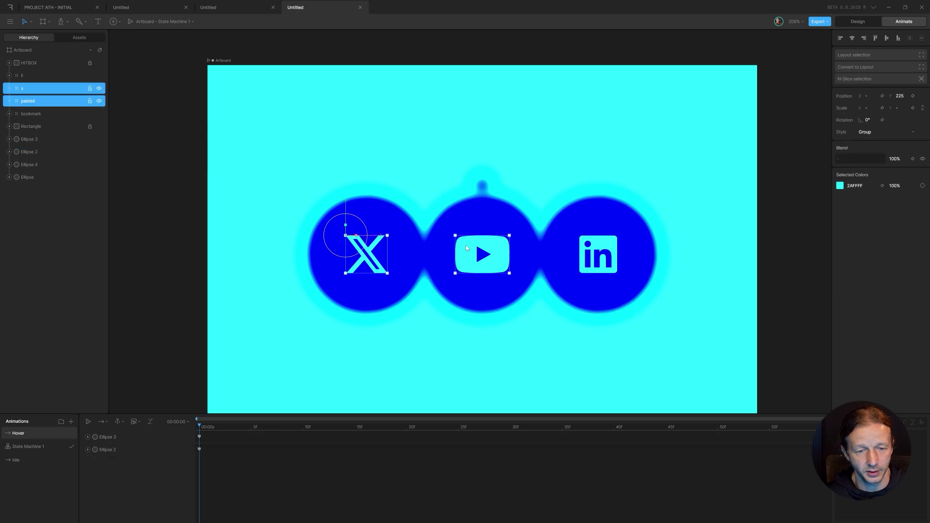
shift+click(598, 243)
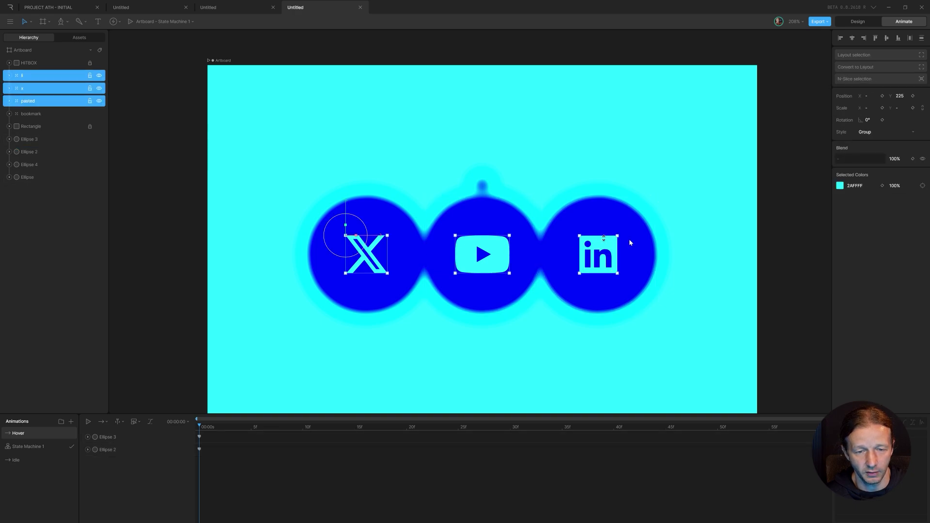
click(912, 159)
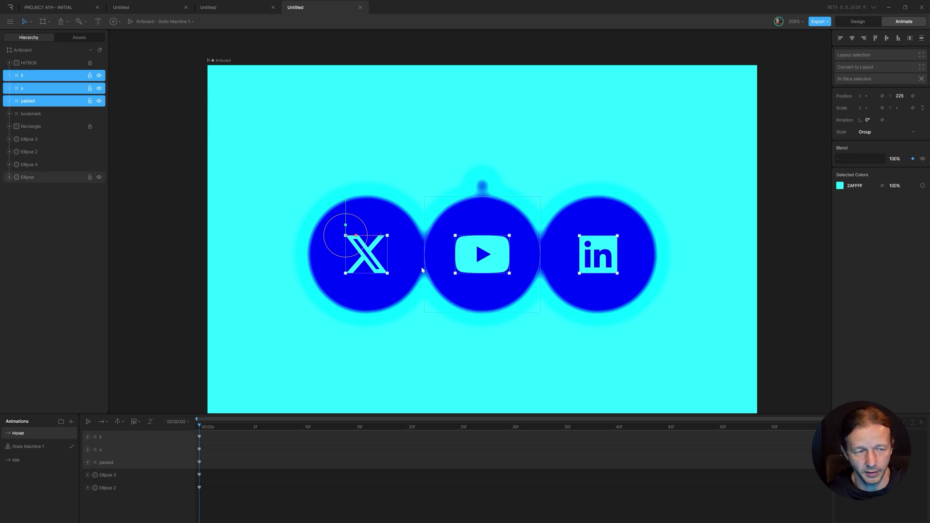
click(43, 114)
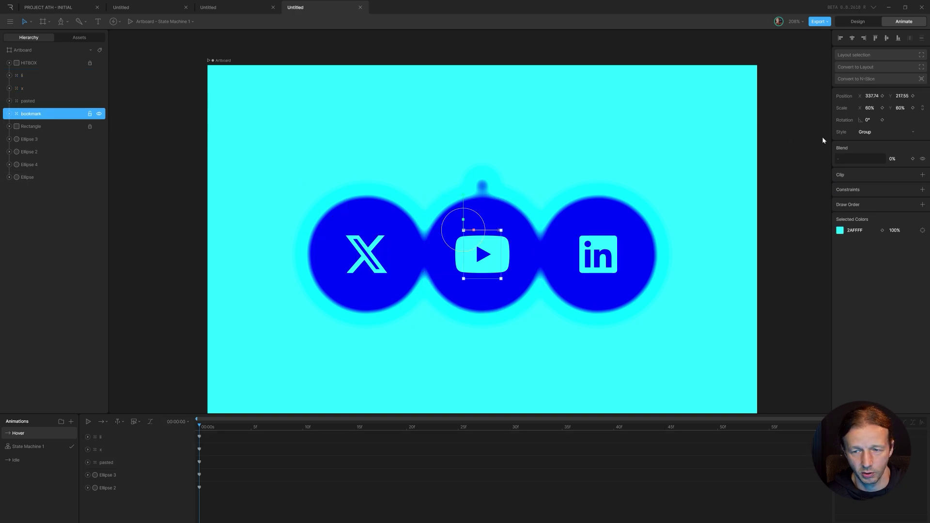
click(912, 159)
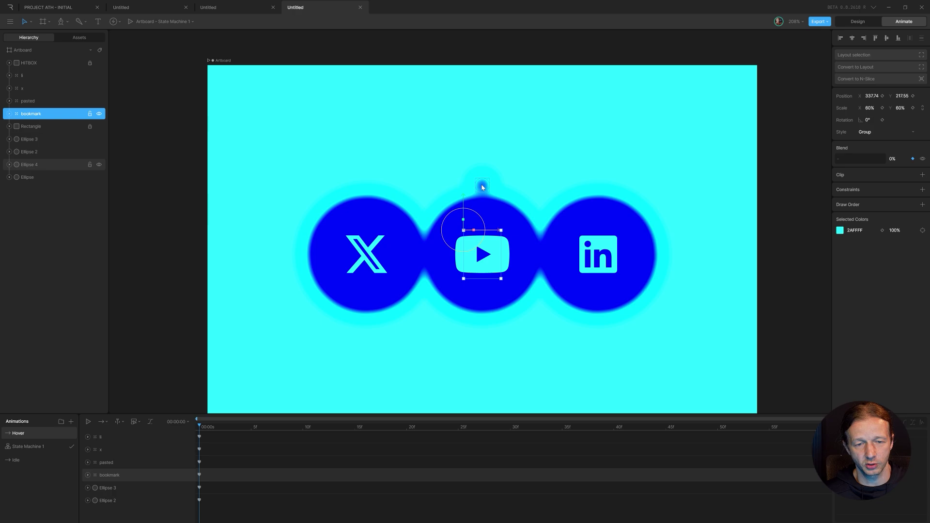
Step: Open State Machine 1, enlarge its graph panel and place the Idle node above Entry
click(28, 446)
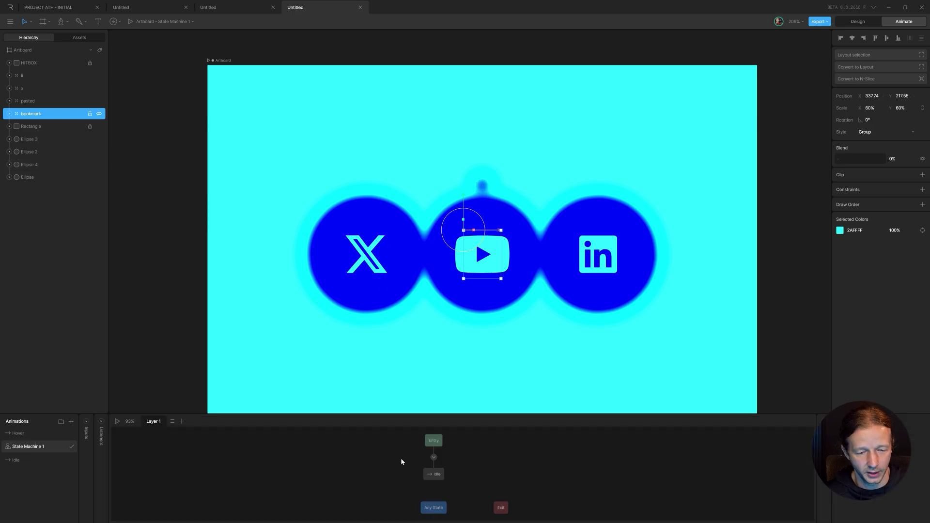
drag(358, 413, 359, 379)
drag(440, 411, 336, 478)
drag(430, 442, 329, 442)
Step: Preview the state machine, then add the Hover animation as a state on the graph
key(space)
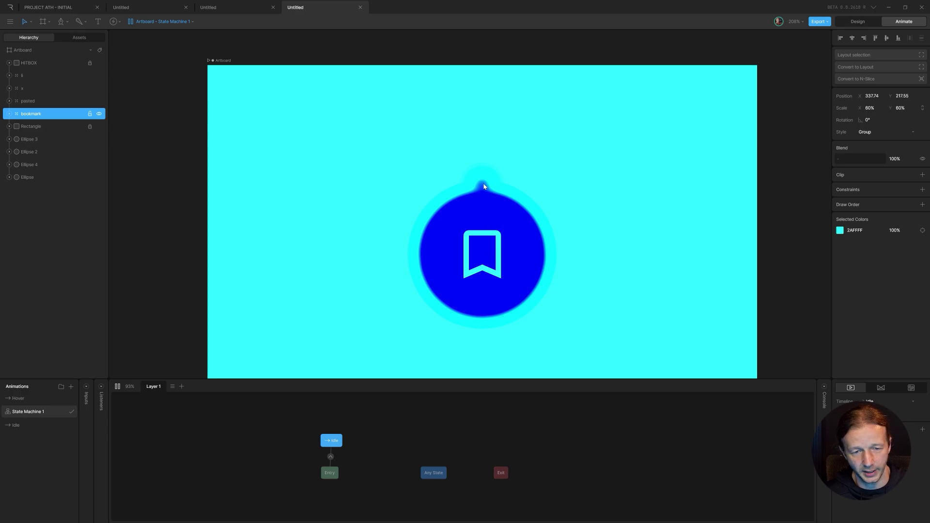
key(space)
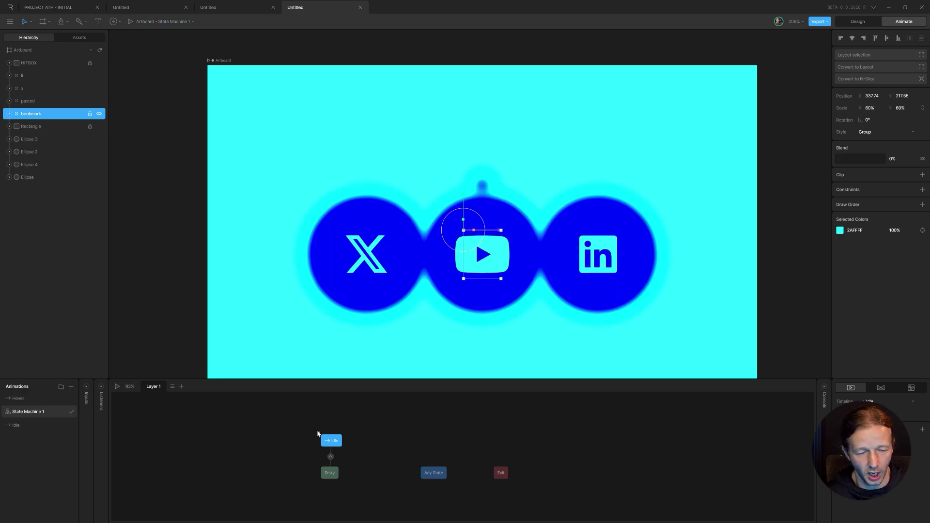
click(341, 421)
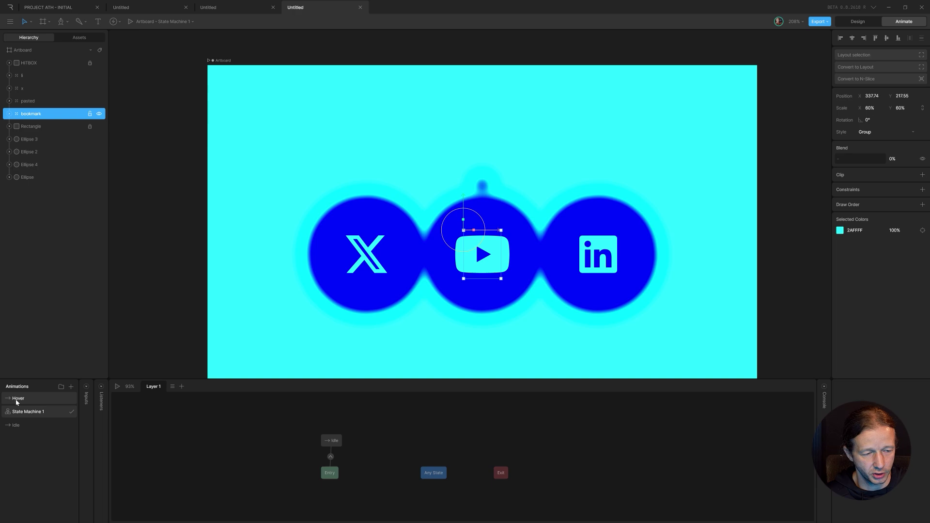
drag(16, 402, 296, 412)
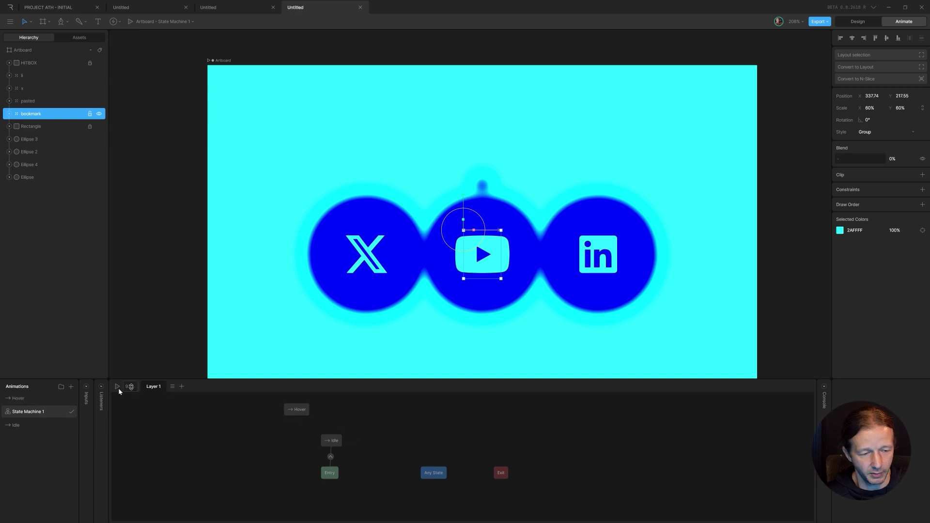
Step: Show the Inputs and Listeners lists and add a Boolean input named Bookmark Hover
click(87, 388)
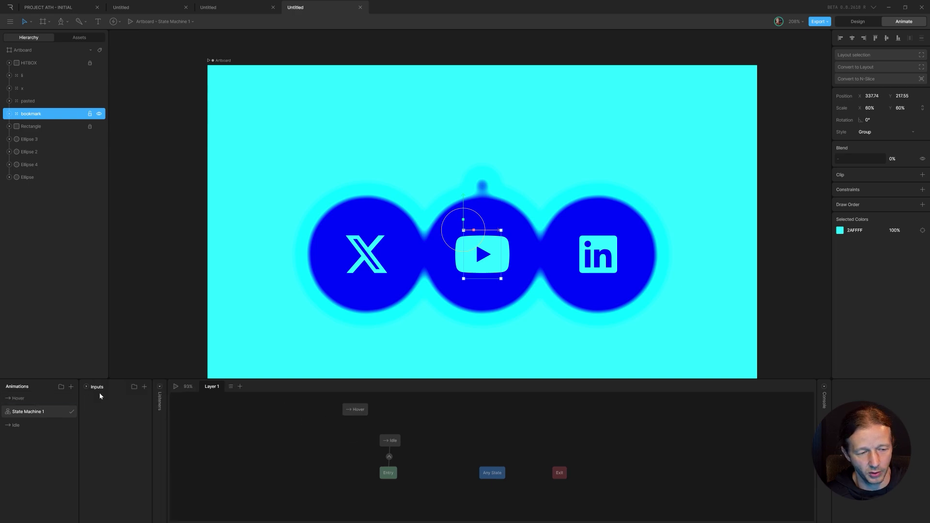
click(160, 387)
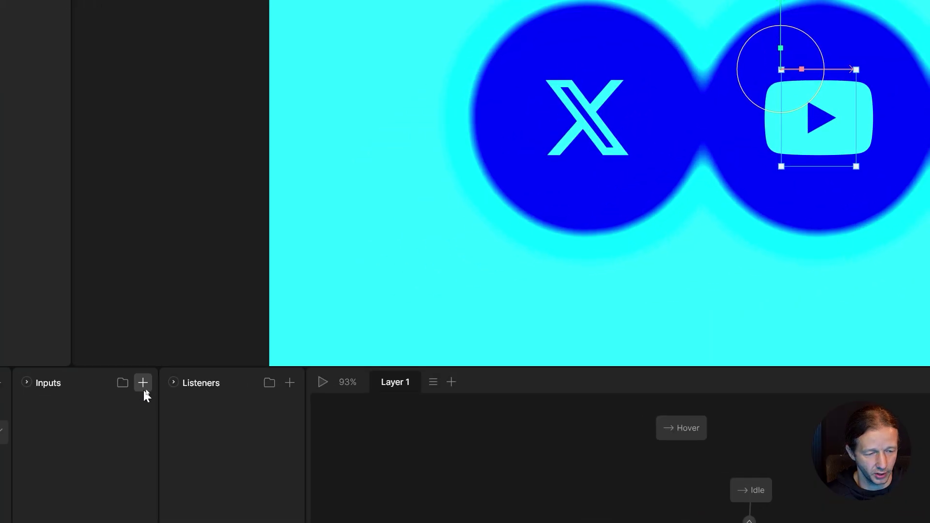
click(145, 386)
click(162, 440)
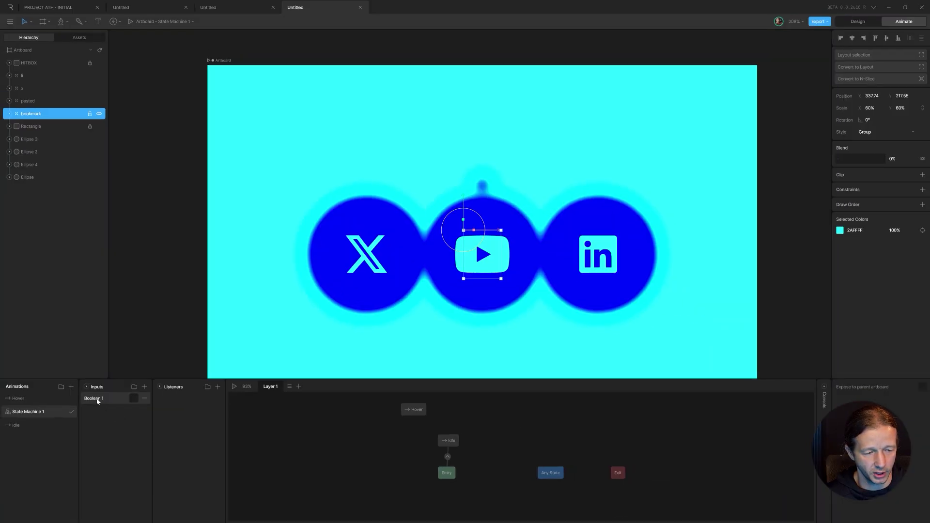
double_click(97, 400)
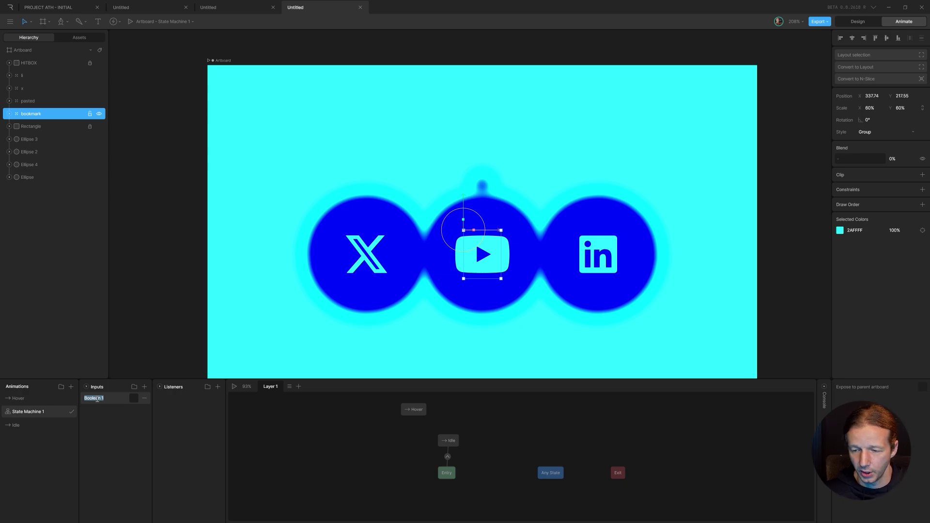
key(Return)
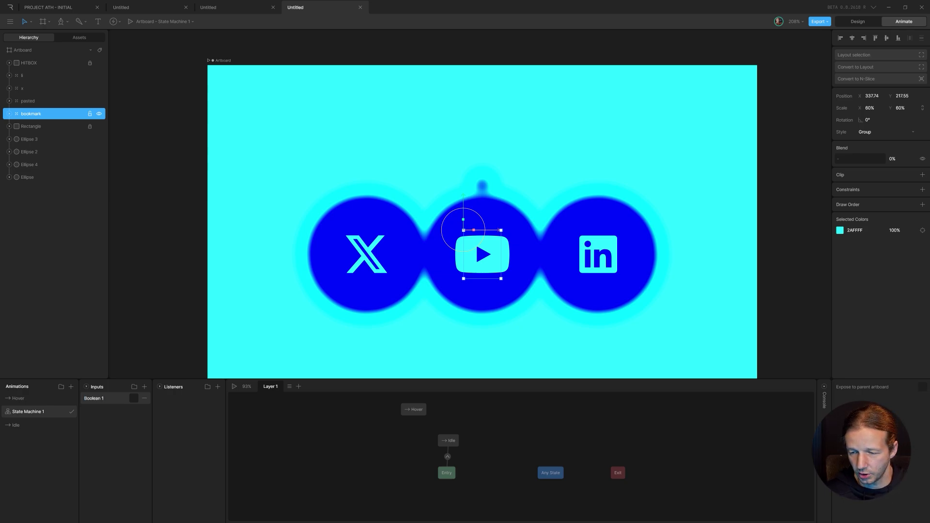
double_click(101, 398)
text(Bookmark Hover)
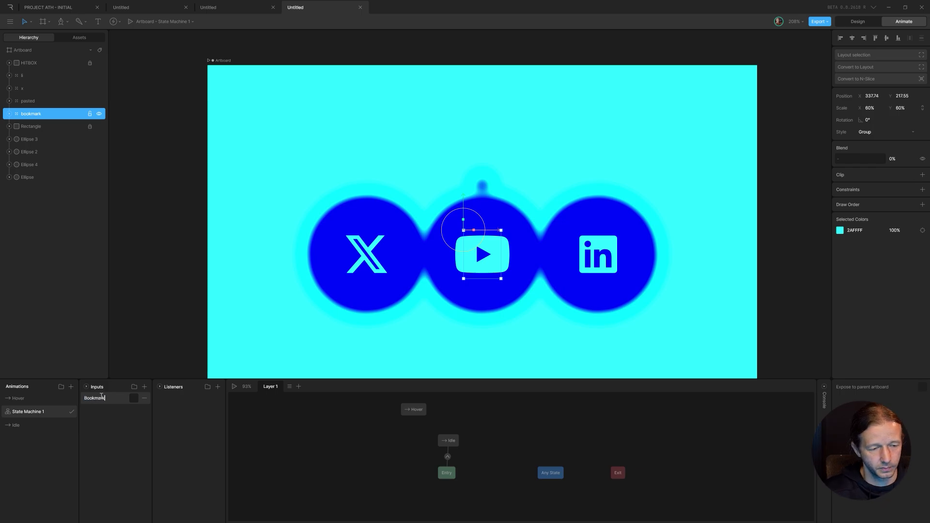
key(Return)
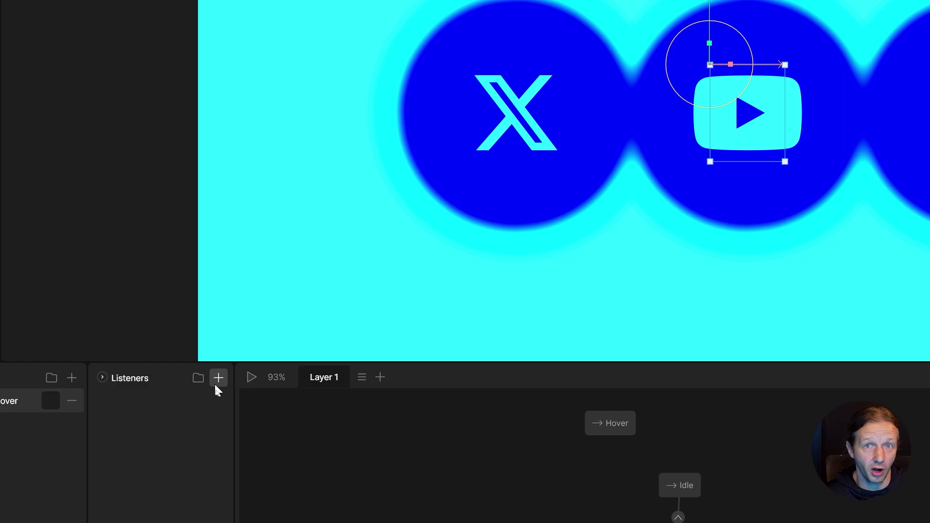
Step: Replace the bookmark listener with a HITBOX listener named HITBOX Hover On that sets Bookmark Hover true
click(216, 383)
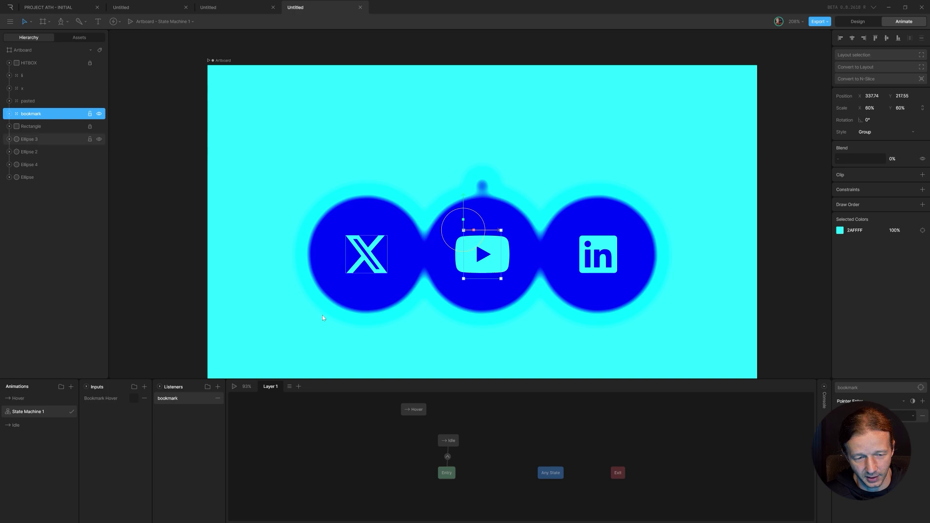
click(218, 399)
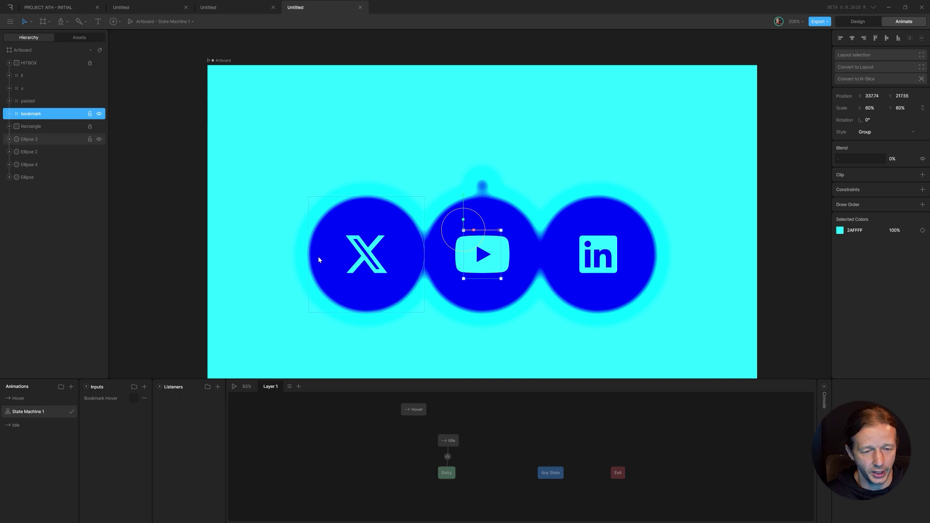
click(38, 64)
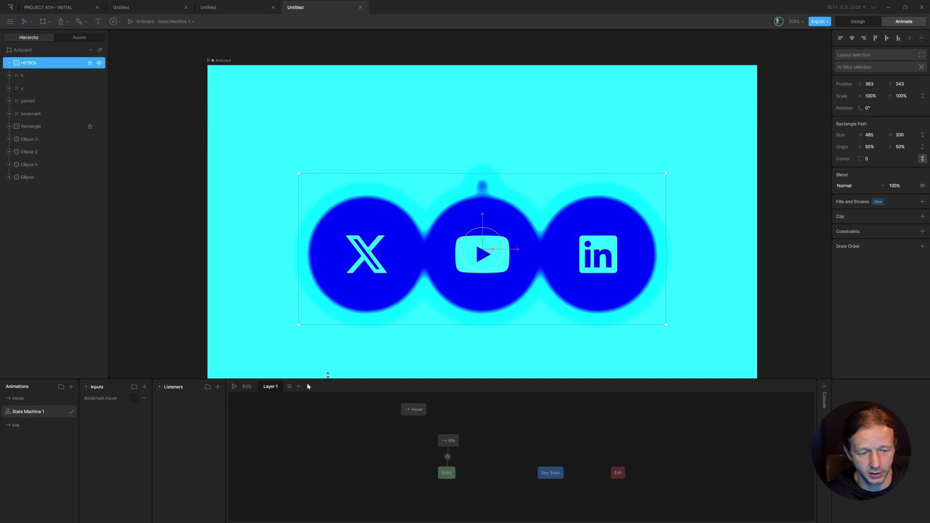
click(217, 386)
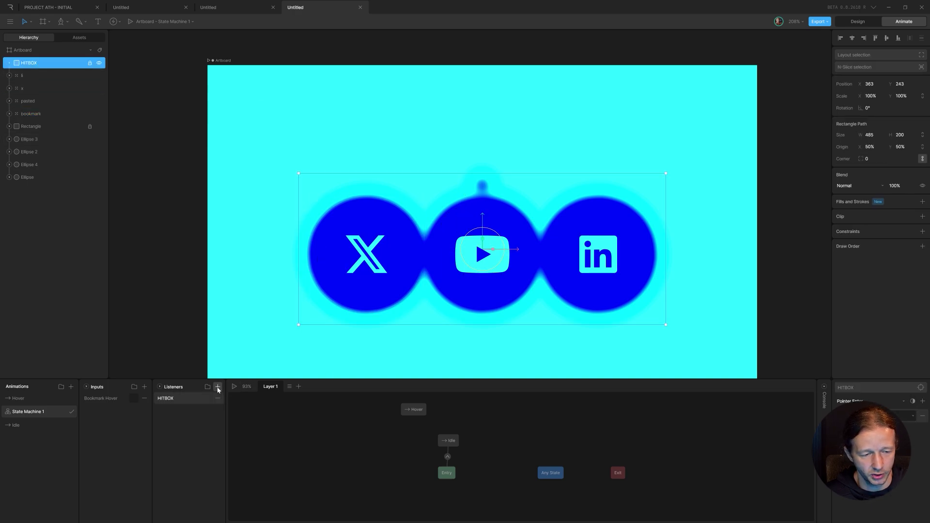
double_click(171, 399)
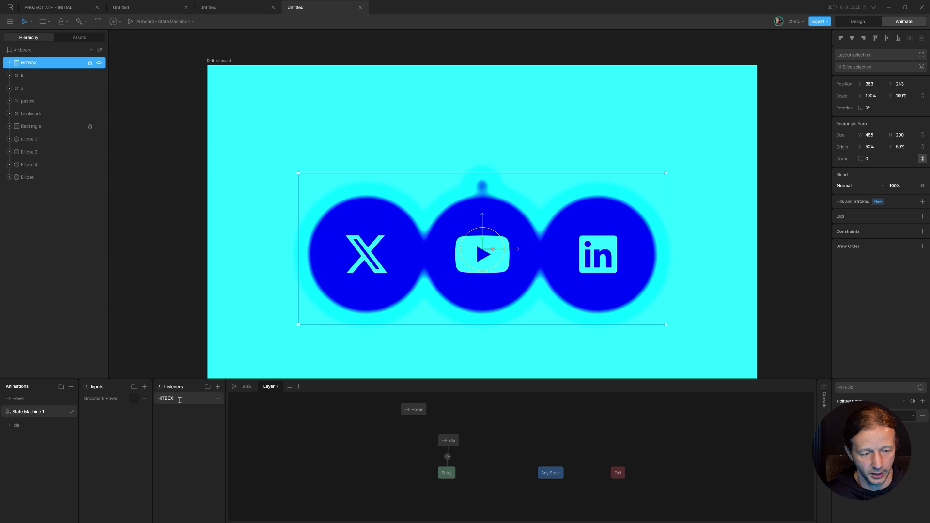
text(Hover On)
key(Return)
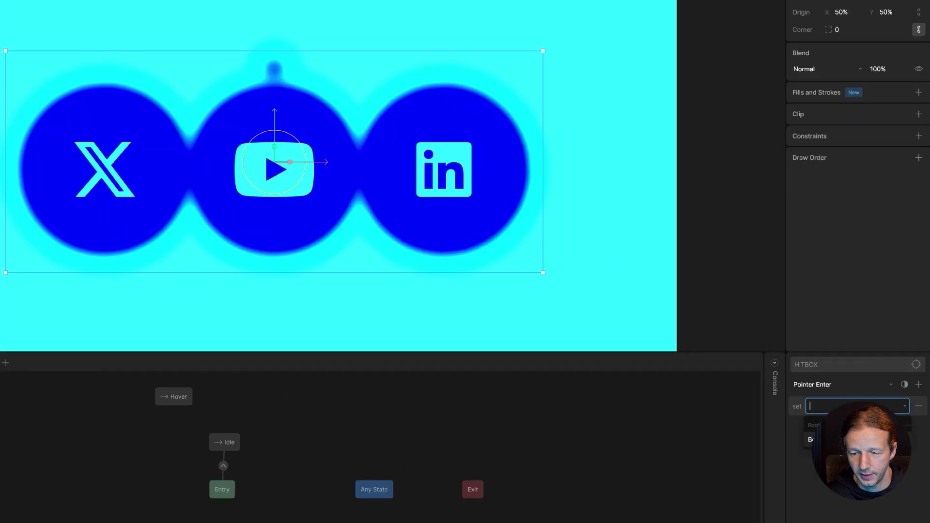
click(898, 418)
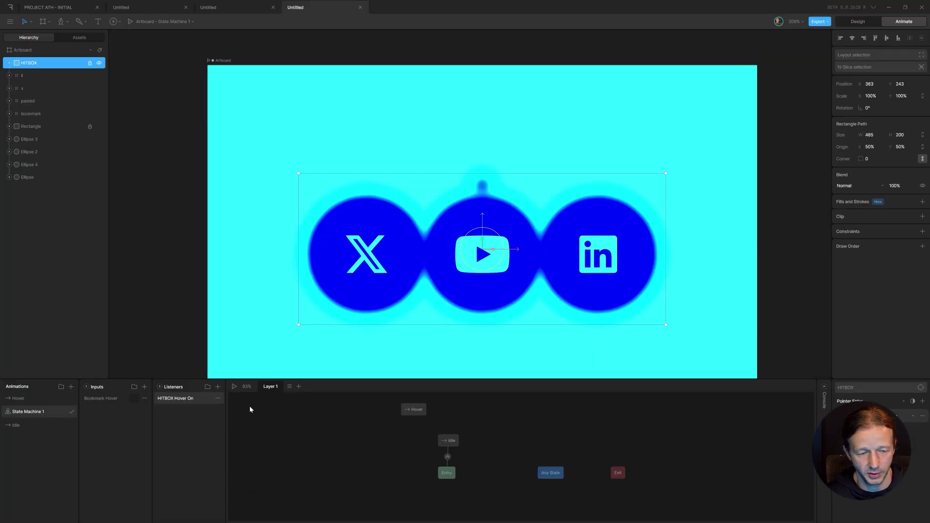
Step: Duplicate it as HITBOX Hover Off, firing on Pointer Exit with its own Bookmark Hover action
right_click(190, 398)
click(203, 410)
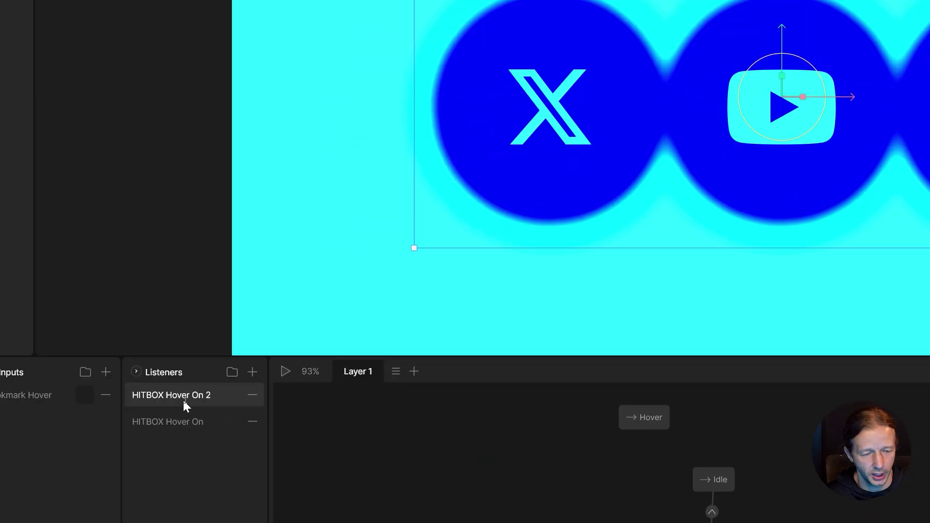
double_click(182, 401)
drag(188, 398, 197, 401)
text(Off)
key(Return)
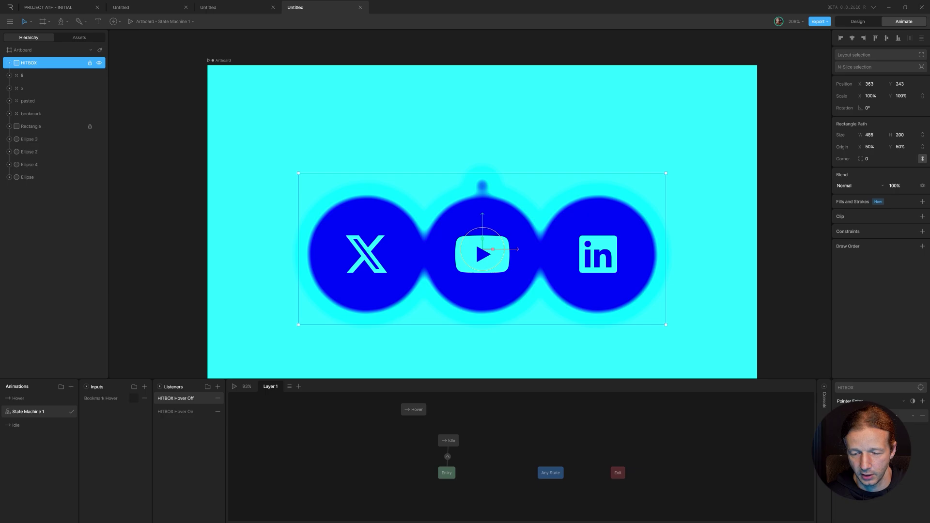
click(875, 424)
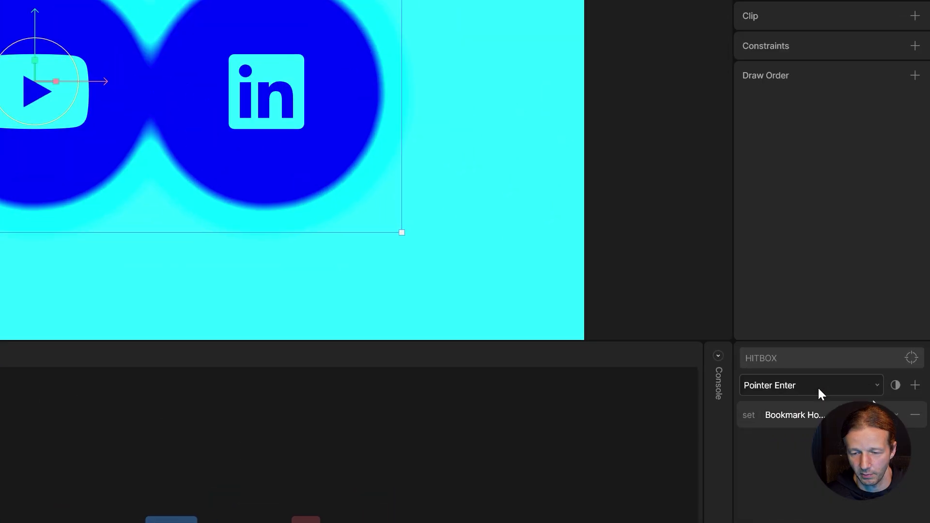
click(819, 389)
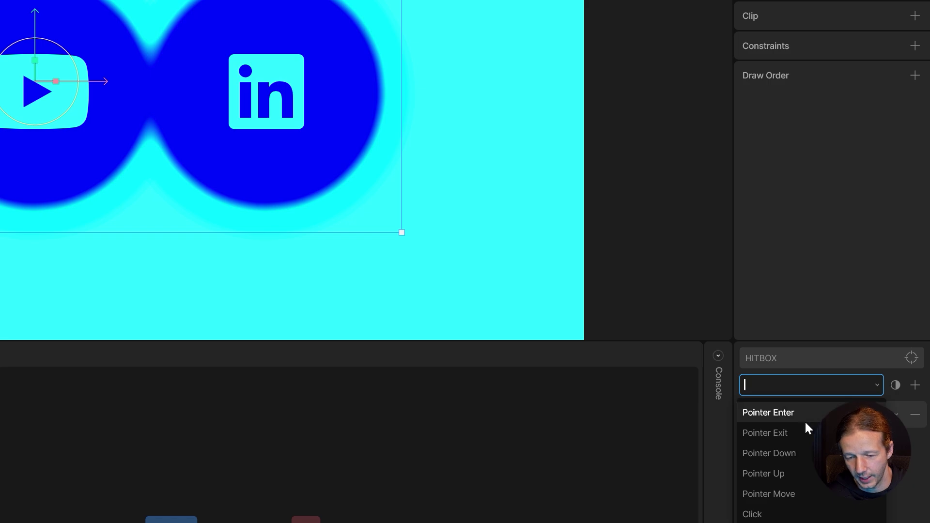
click(804, 436)
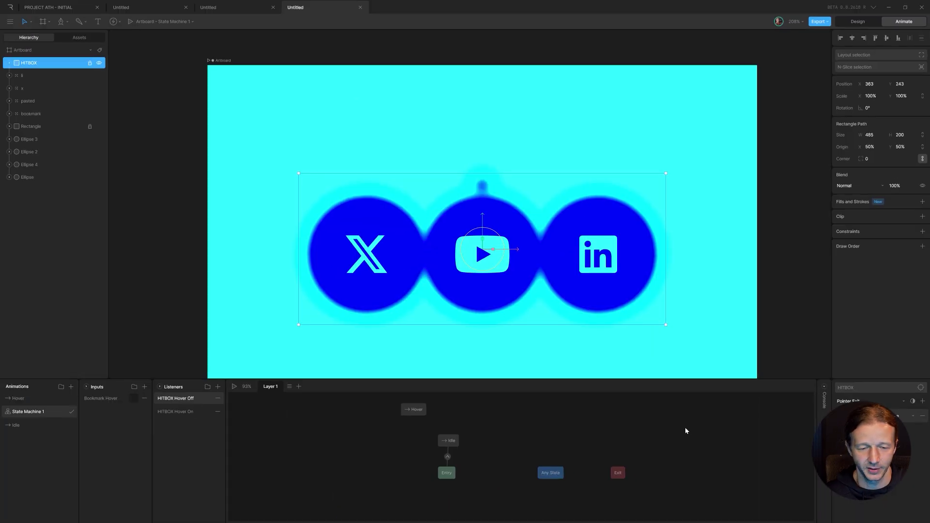
click(669, 432)
click(402, 413)
Step: Make the Idle-to-Hover transition conditional on the Bookmark Hover input
mouse_move(402, 413)
mouse_down()
mouse_move(401, 430)
mouse_move(407, 424)
mouse_move(436, 440)
mouse_move(411, 414)
mouse_up()
scroll(441, 446, up, 1)
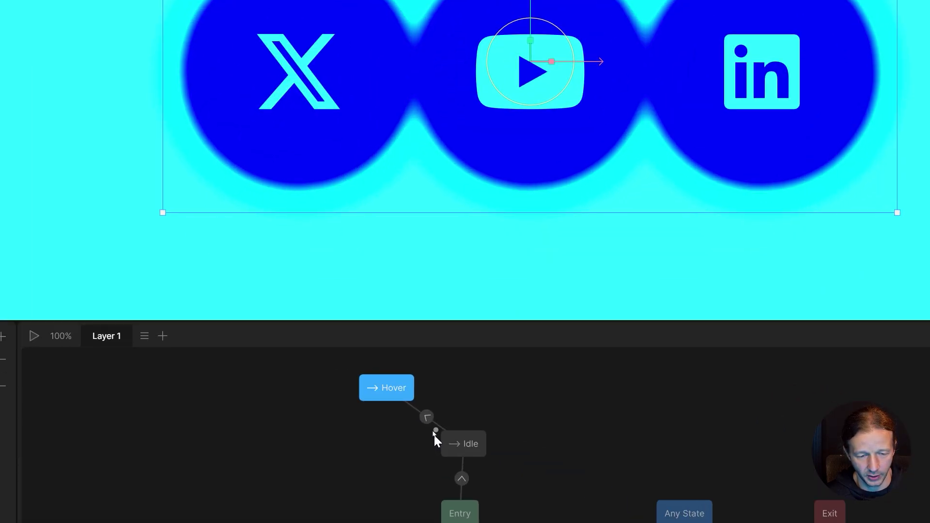
click(431, 427)
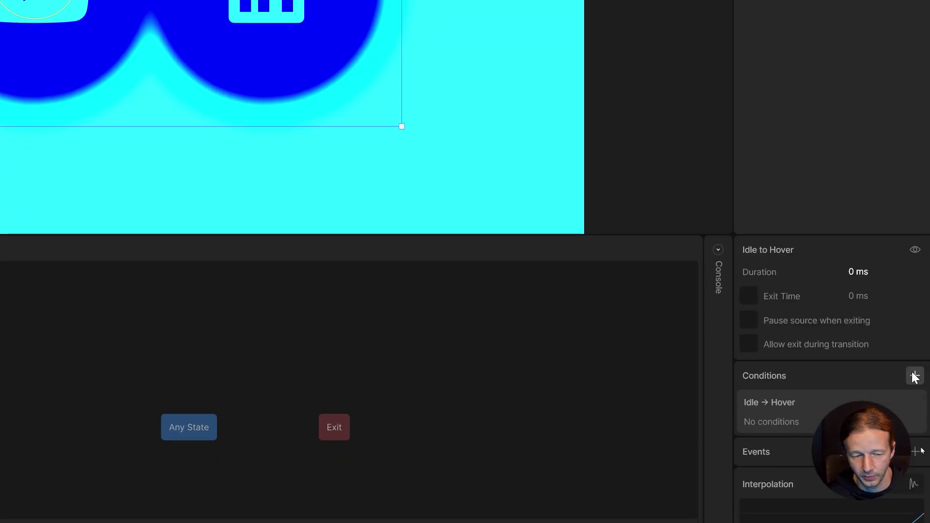
click(915, 376)
click(799, 425)
click(790, 325)
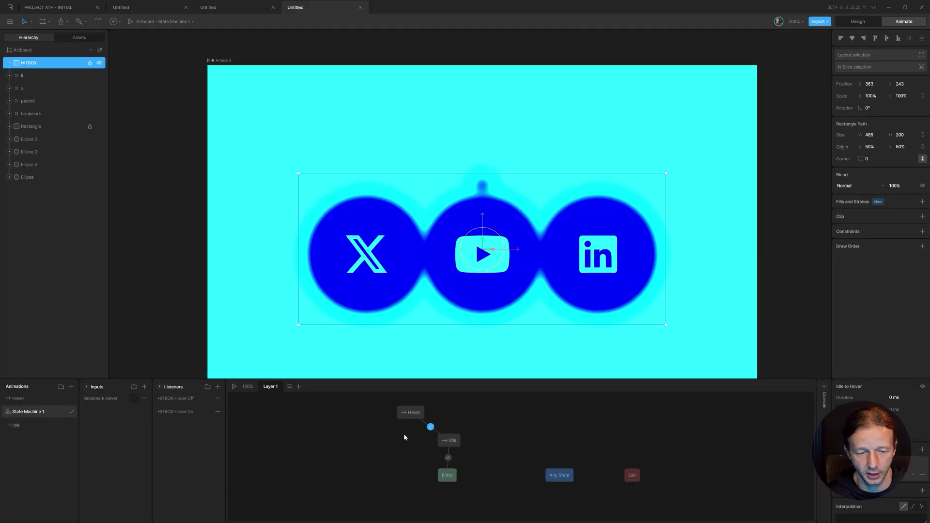
click(413, 416)
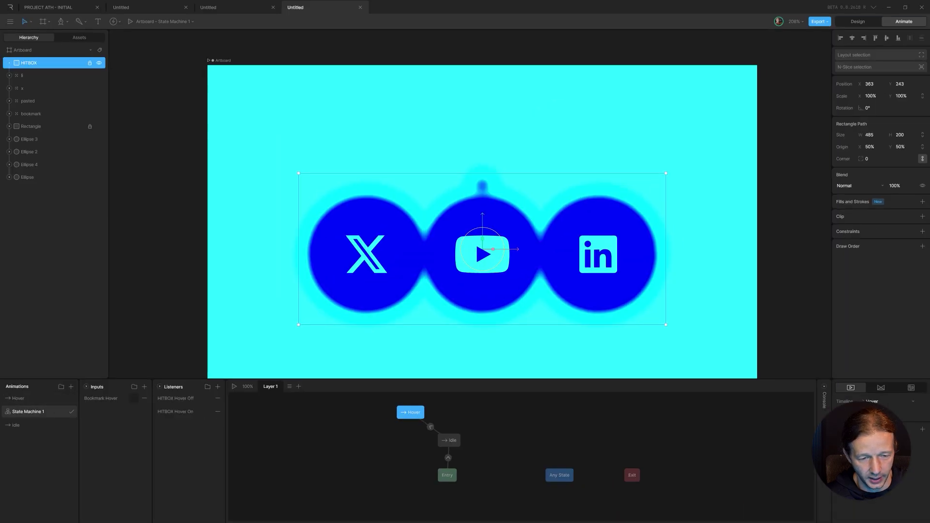
Step: Add a second Idle state, link it to Hover in both directions, and play the state machine
key(space)
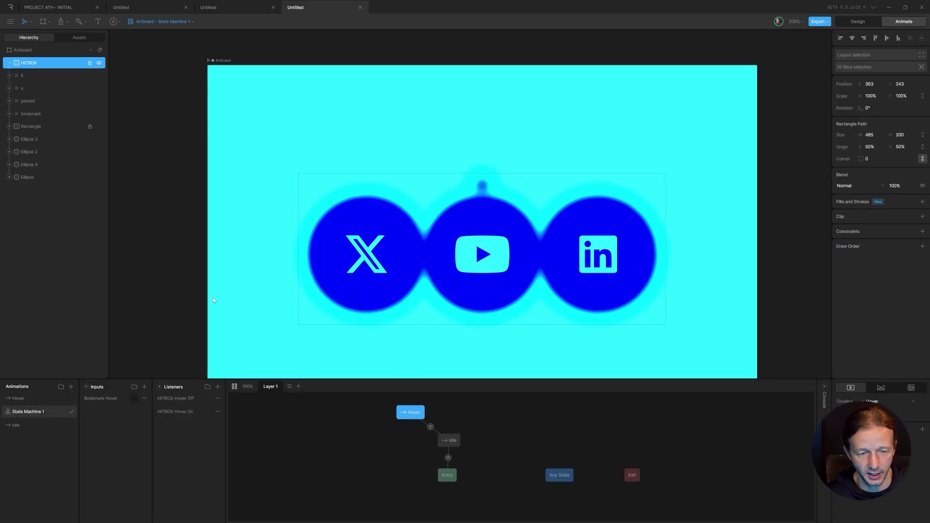
key(space)
drag(15, 425, 459, 413)
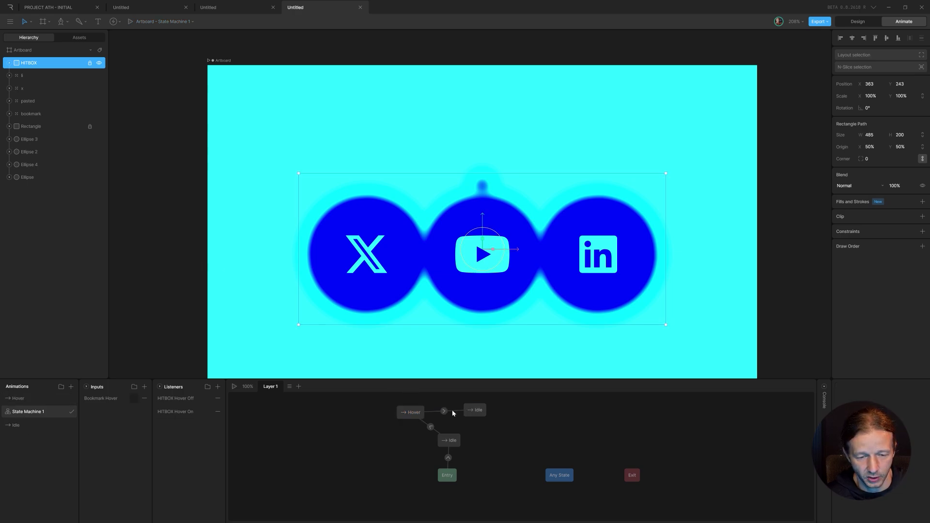
click(446, 411)
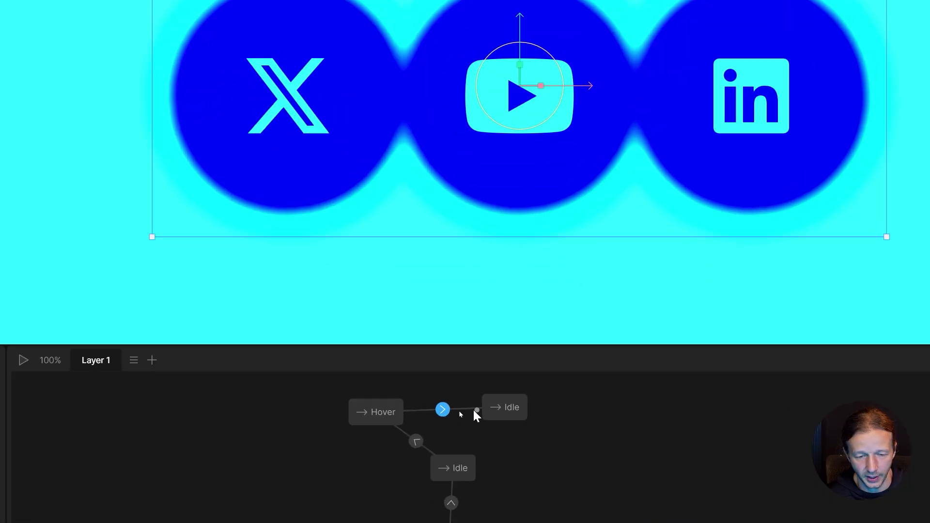
drag(474, 411, 403, 412)
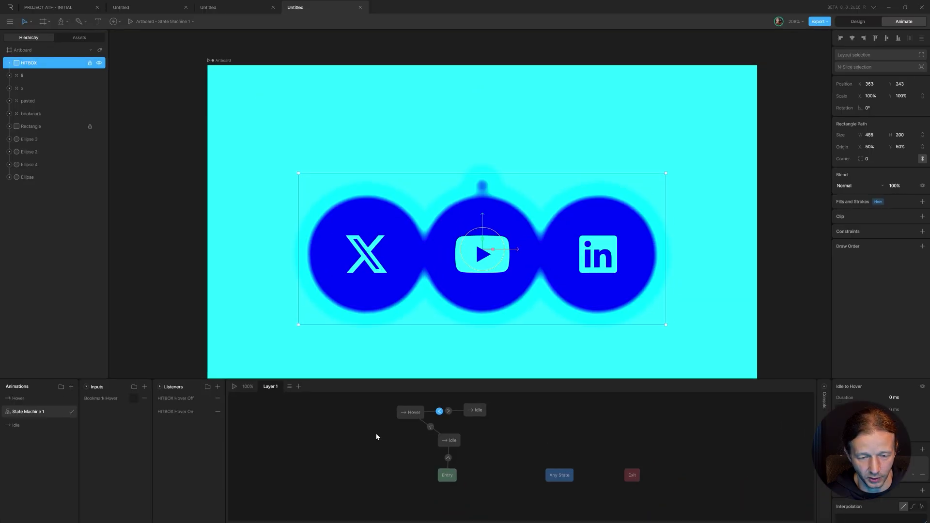
key(space)
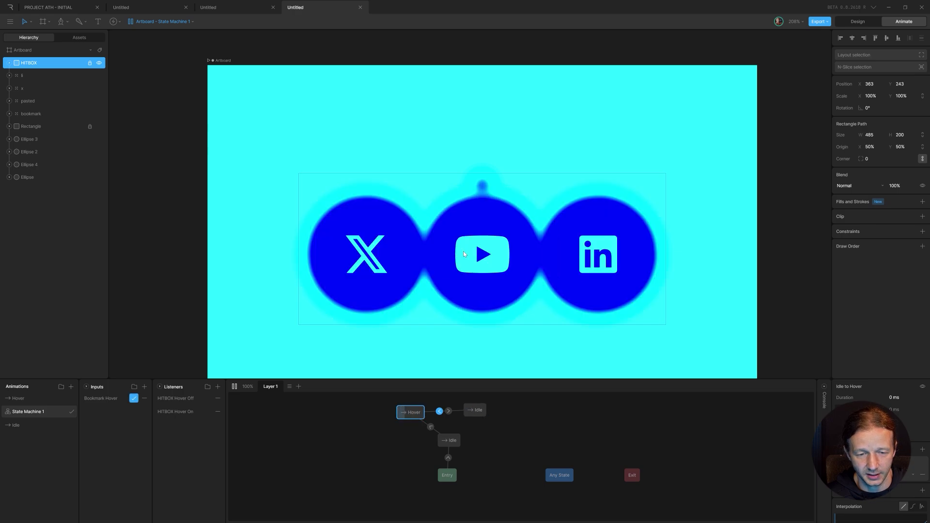
Step: Give the lower transition a 250 ms duration and a cubic ease curve shaped to .35, .97
key(space)
click(430, 427)
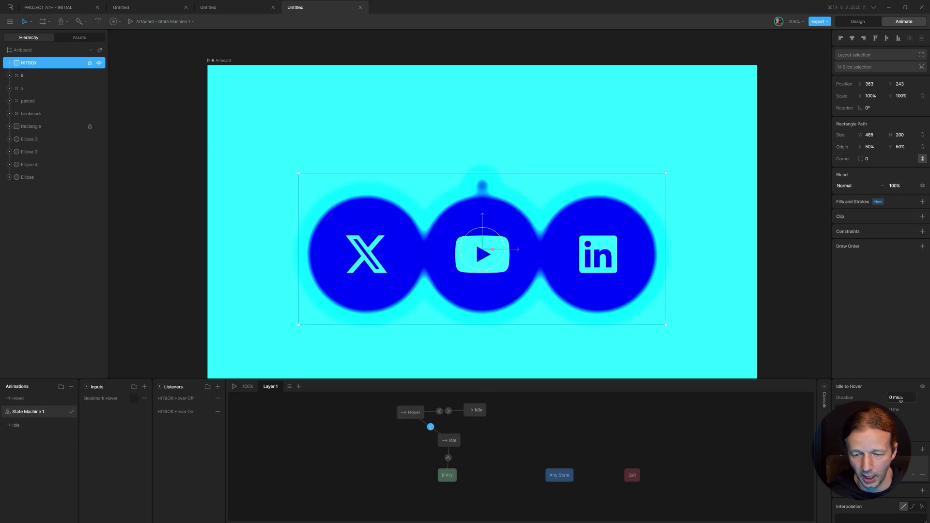
click(901, 397)
text(250)
key(Return)
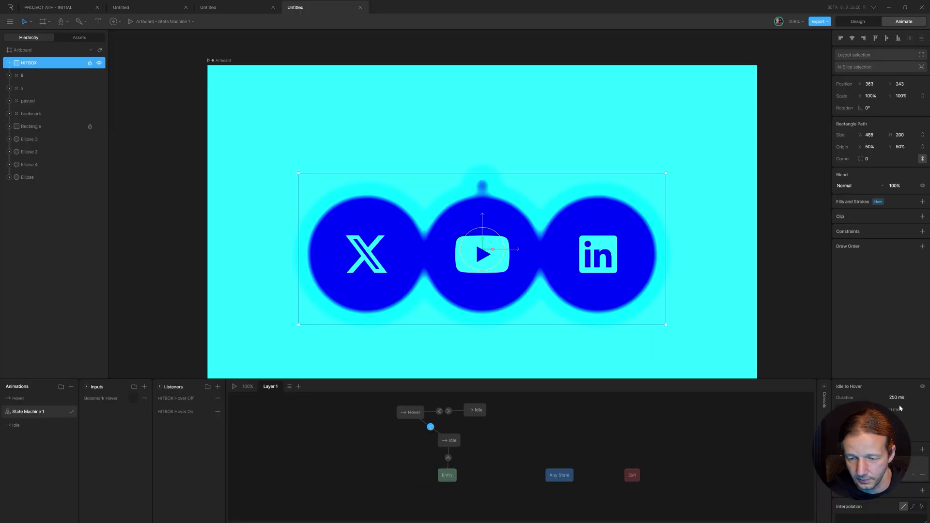
scroll(899, 426, down, 3)
click(913, 408)
drag(886, 420, 867, 423)
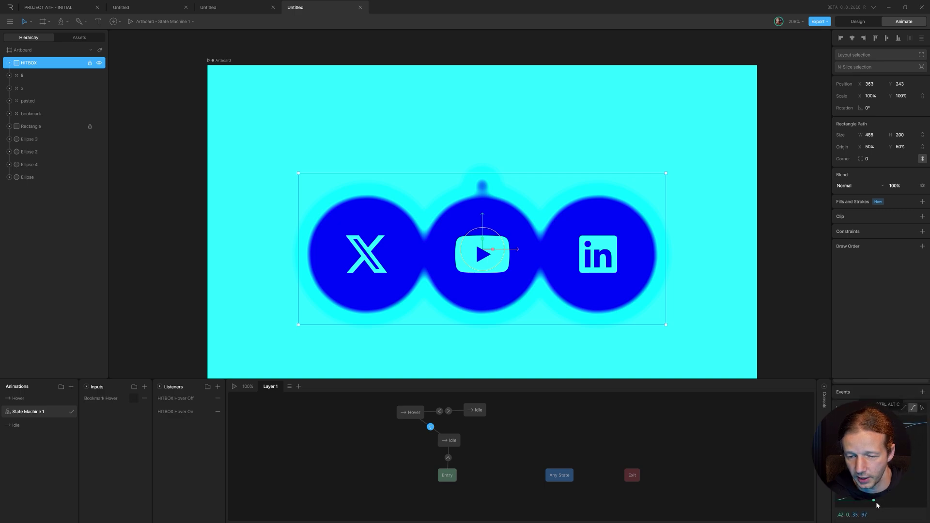
Step: Apply the ease curve to both the Idle-to-Hover and Hover-to-Idle transitions, then replay the preview
click(440, 411)
scroll(872, 436, up, 3)
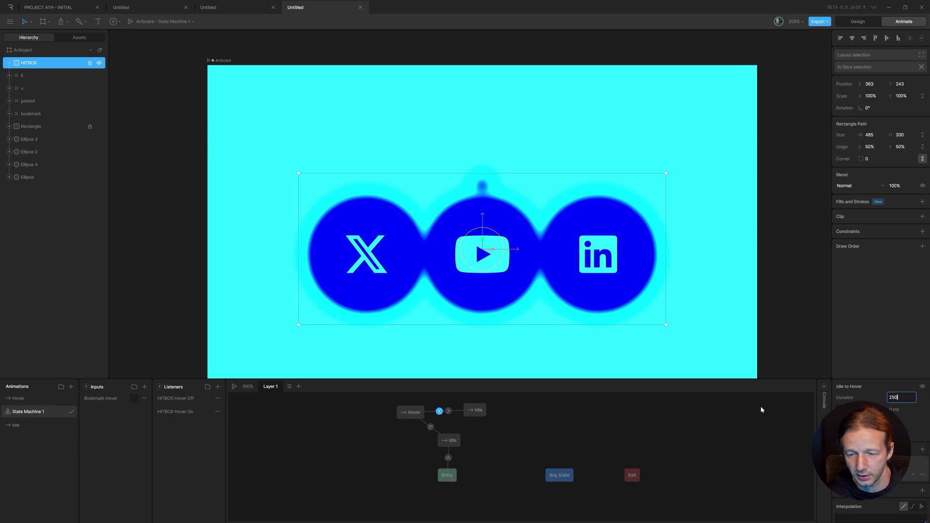
scroll(872, 436, down, 3)
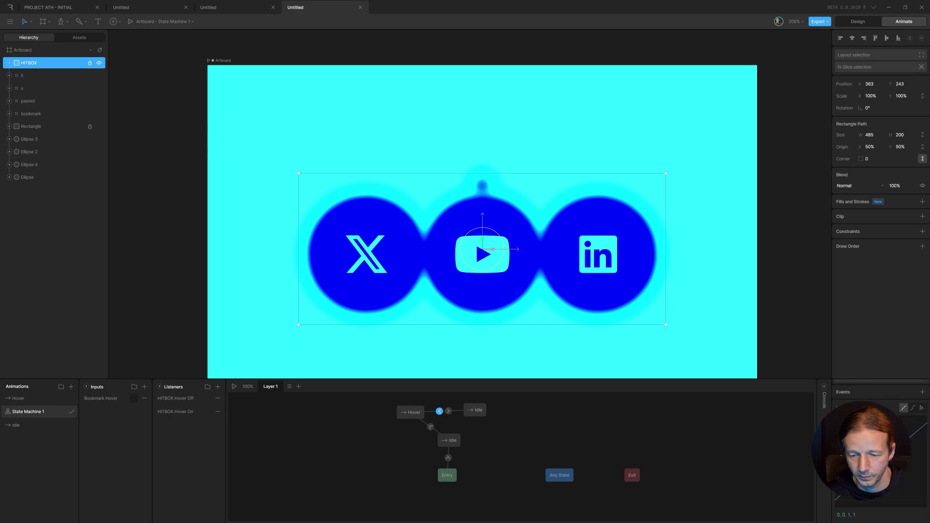
click(913, 408)
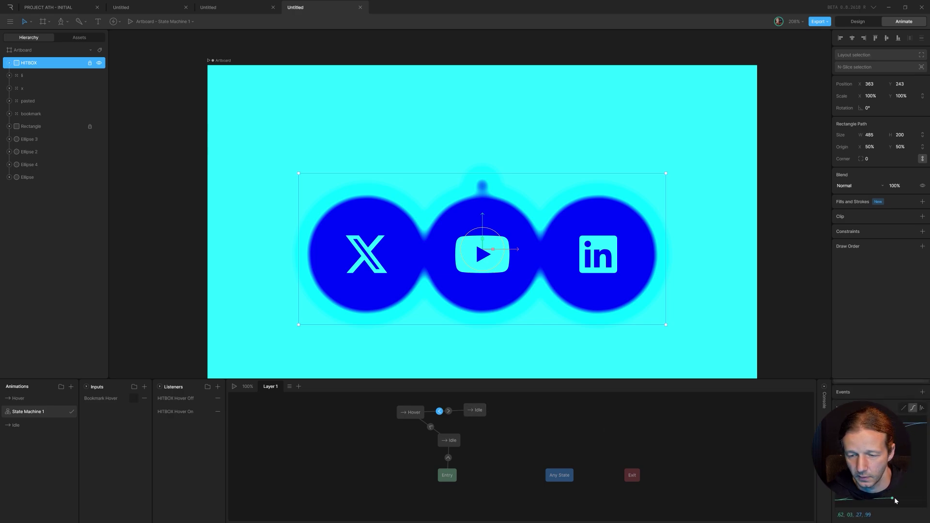
click(448, 411)
scroll(901, 427, down, 3)
click(912, 408)
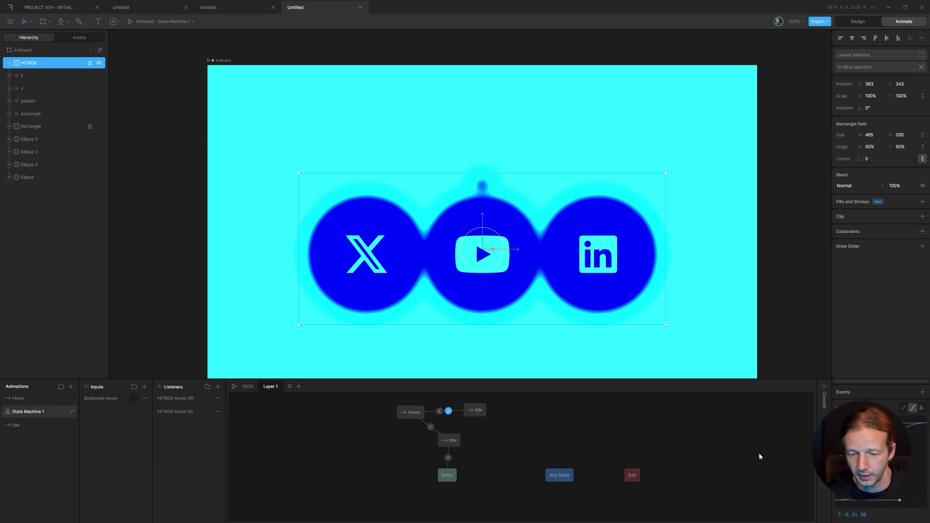
click(630, 432)
key(space)
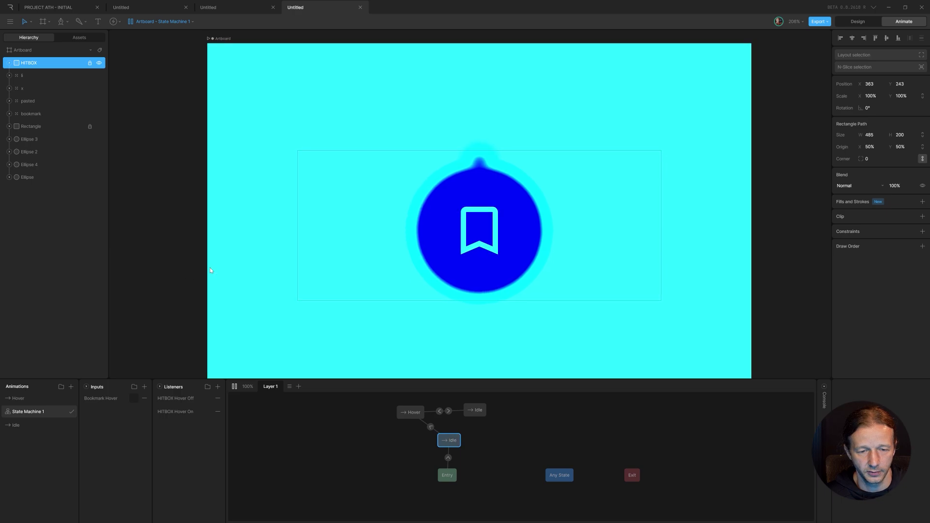
key(space)
click(758, 246)
scroll(765, 247, down, 3)
scroll(720, 235, right, 3)
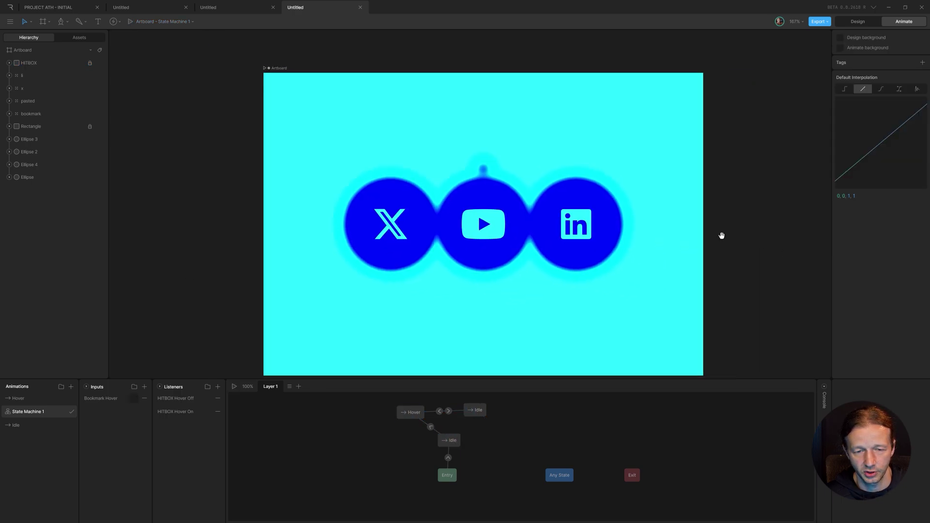
scroll(630, 266, down, 2)
key(space)
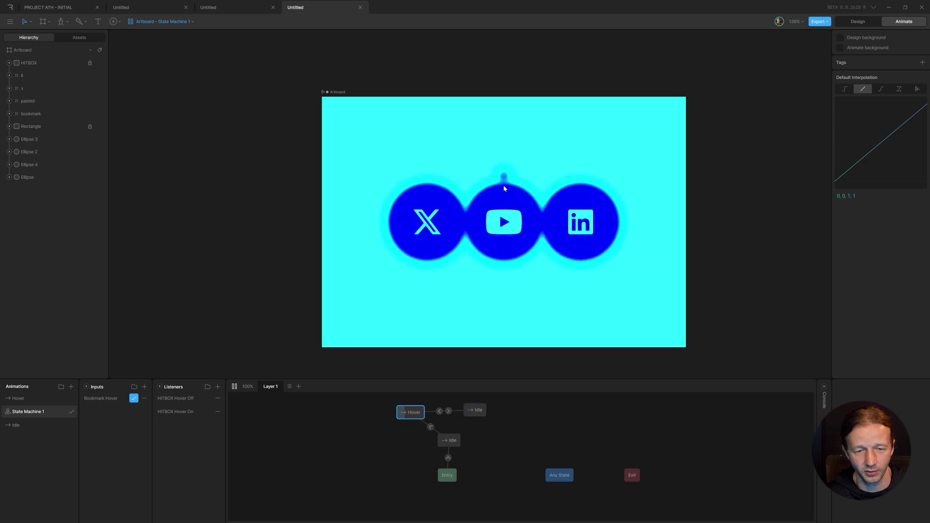
key(space)
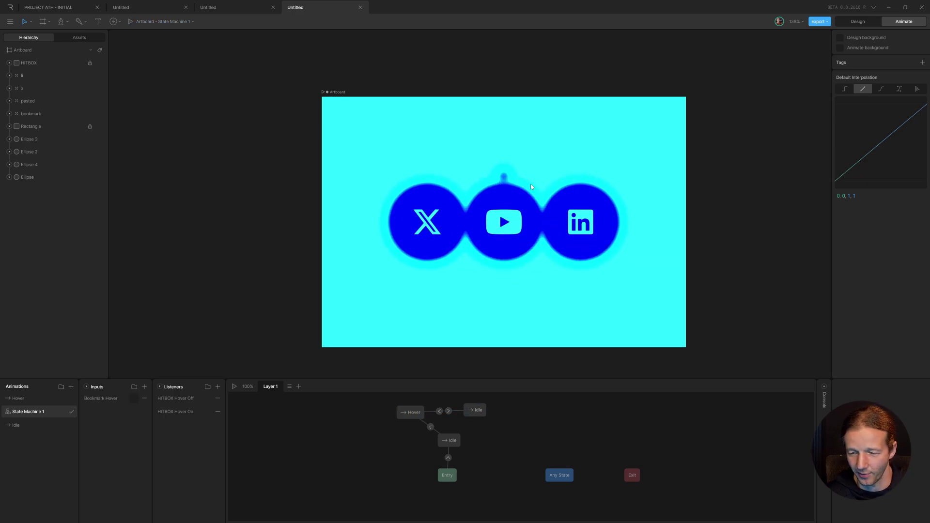
Step: Add a new timeline animation named rotate
click(71, 386)
click(86, 400)
double_click(34, 402)
text(rotate)
key(Return)
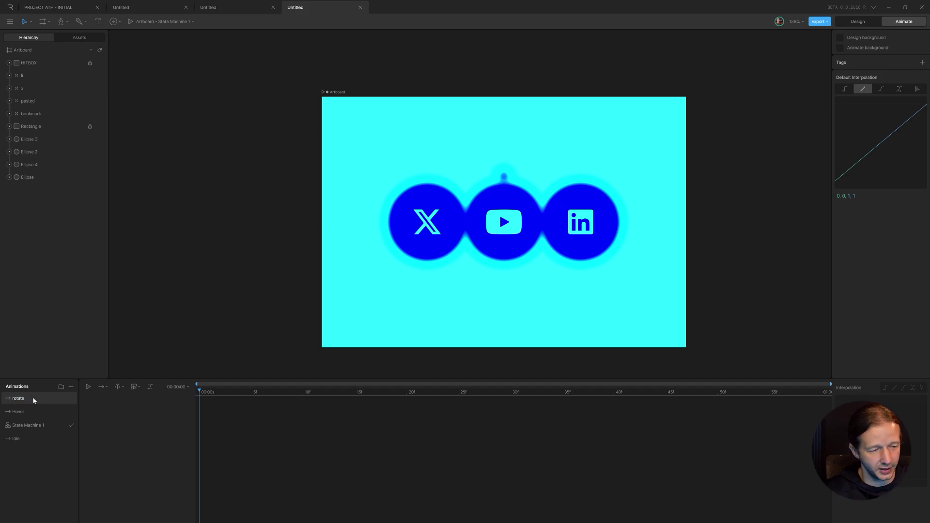
Step: Key Ellipse 4's rotation at 0° at the start and 360° at 1 second
click(505, 178)
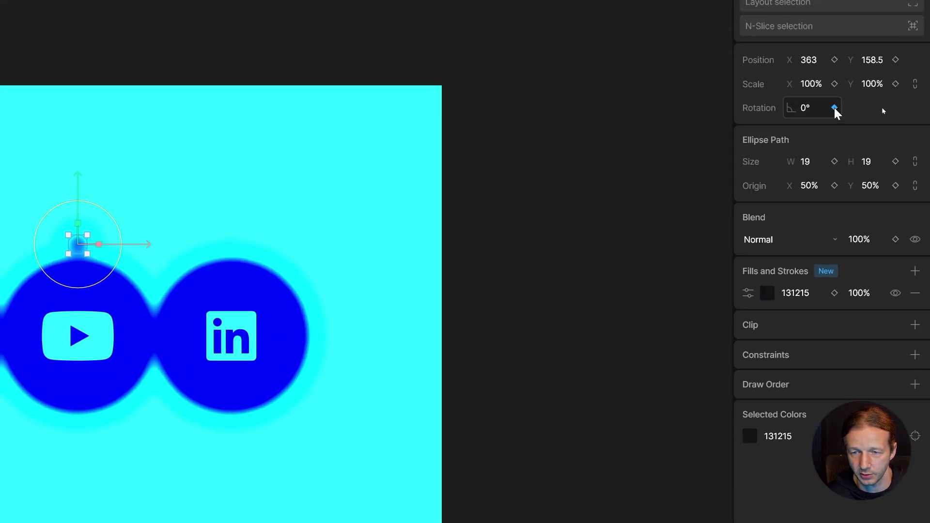
click(882, 108)
drag(261, 391, 821, 390)
click(871, 108)
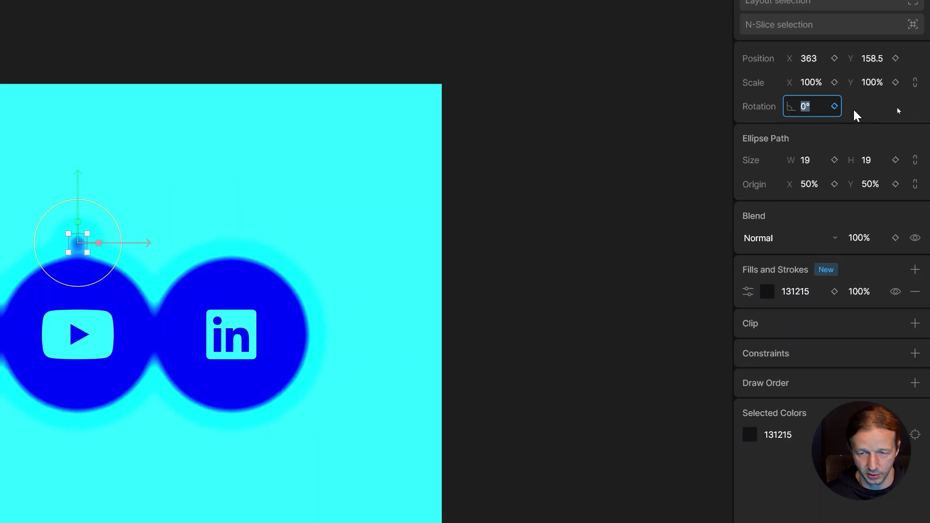
text(360)
key(Return)
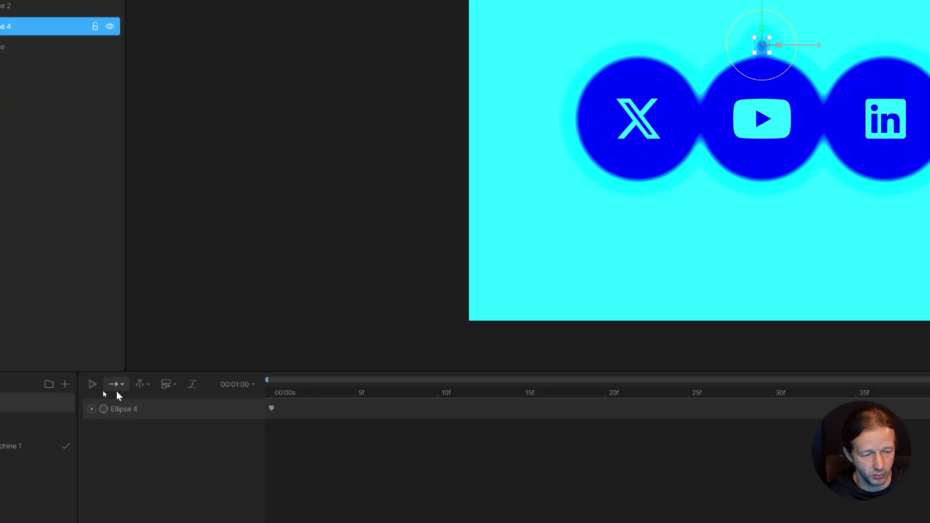
Step: Set the rotate animation to Loop at 0.3x playback speed and play it
click(103, 387)
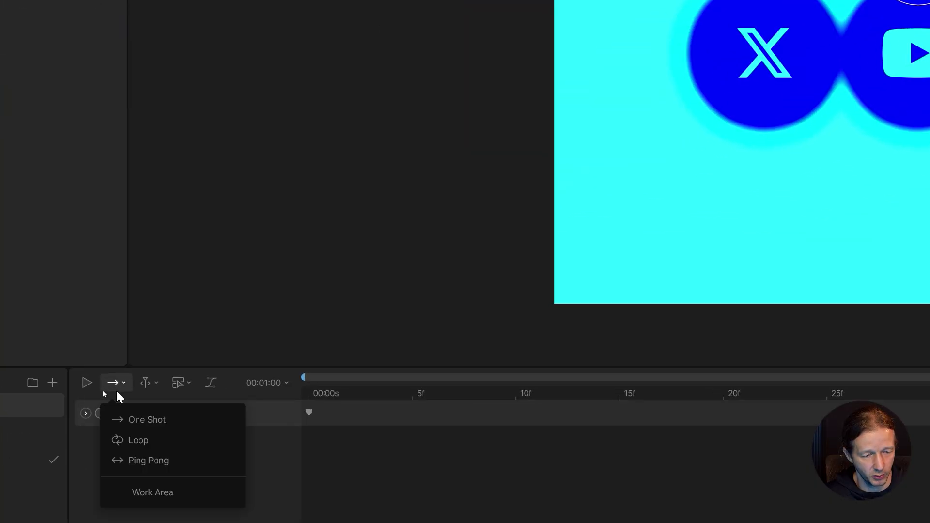
click(136, 440)
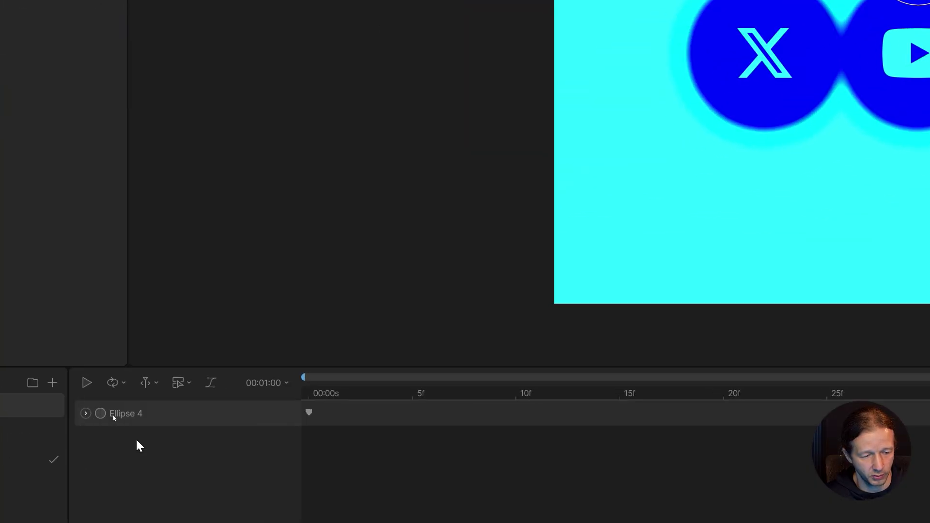
click(262, 388)
click(372, 459)
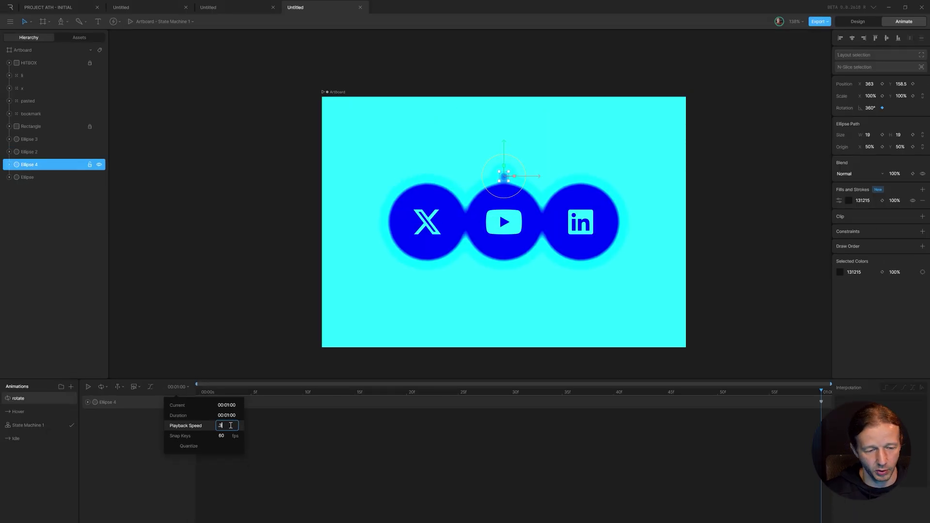
key(Return)
click(242, 294)
key(space)
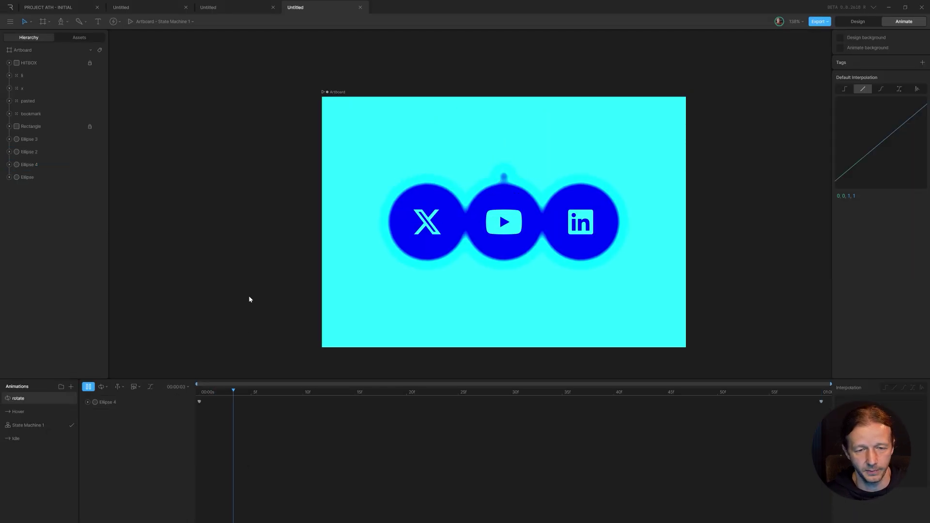
Step: In Design mode with freeze on, move Ellipse 4's pivot down onto the YouTube circle
key(space)
click(121, 403)
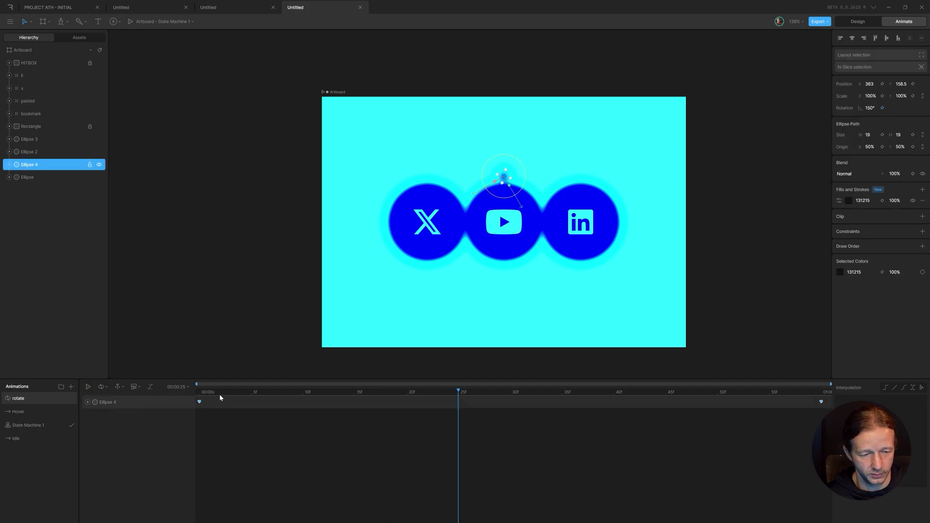
drag(219, 394, 135, 355)
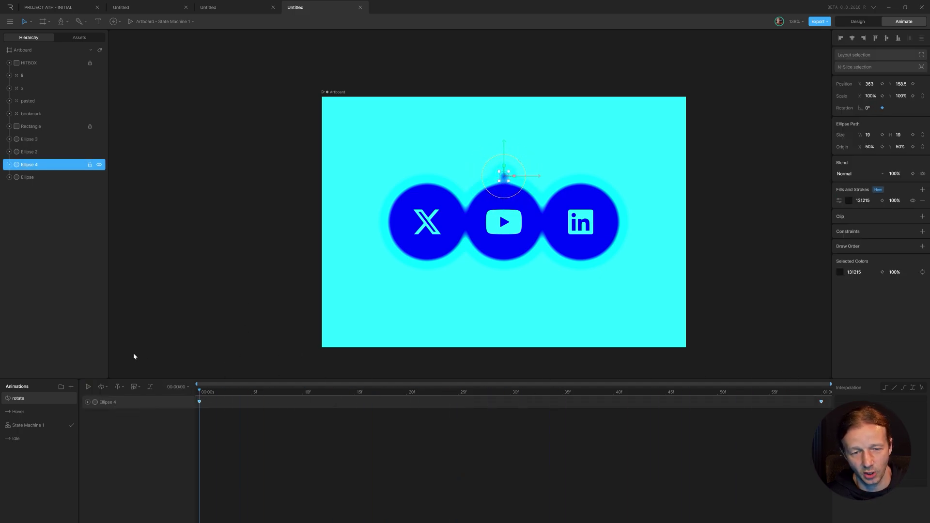
click(857, 21)
scroll(526, 155, up, 5)
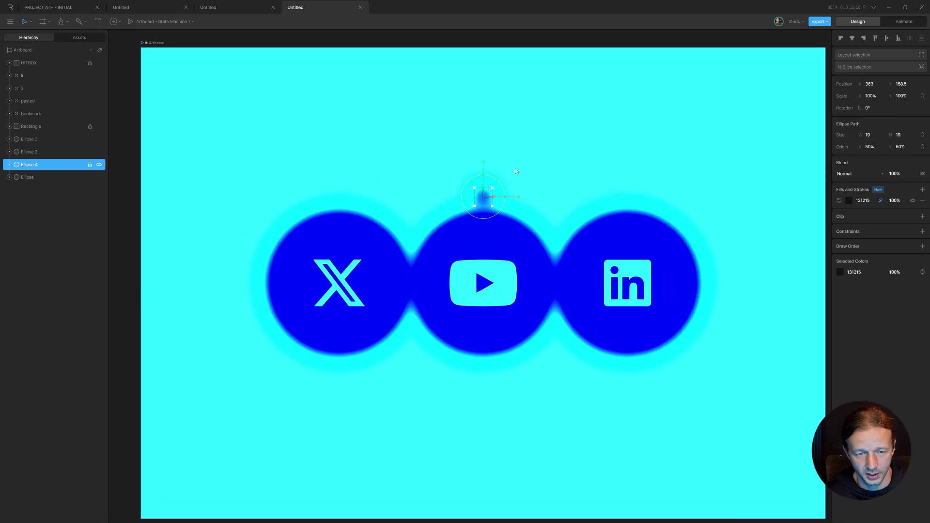
key(y)
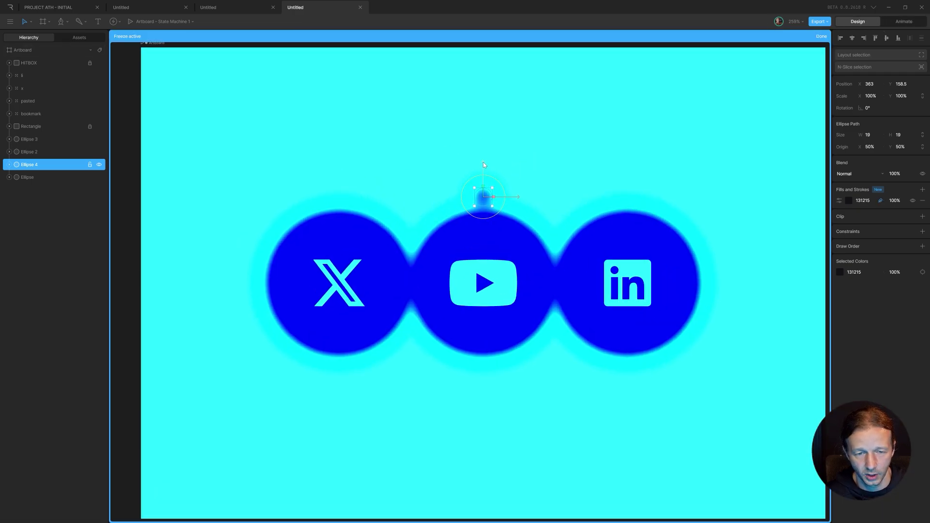
drag(484, 164, 489, 270)
click(821, 36)
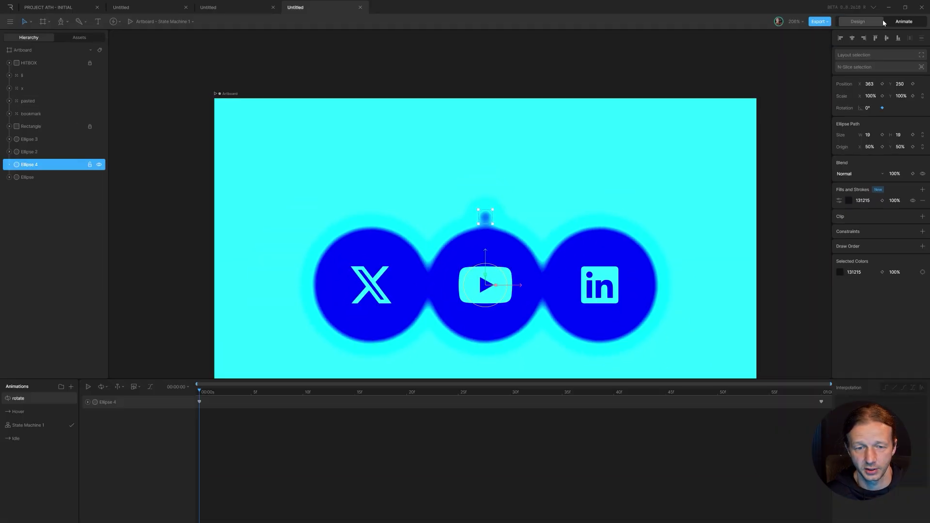
Step: Play the rotate animation to check the orb orbiting the YouTube circle
key(space)
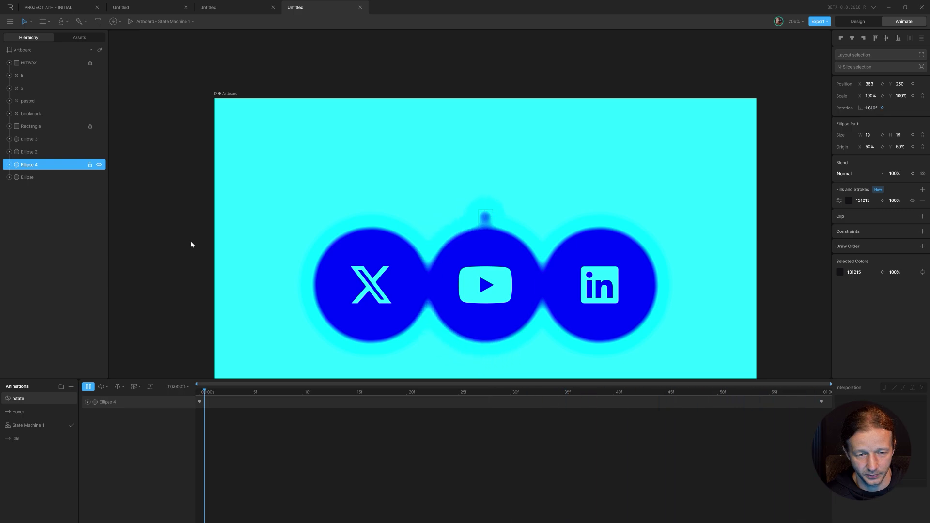
key(space)
click(193, 245)
scroll(191, 245, down, 2)
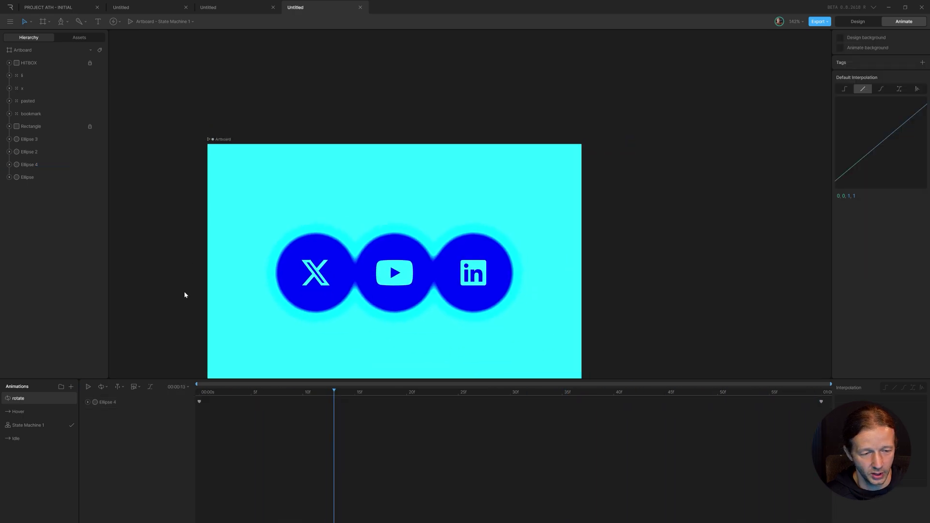
scroll(184, 294, left, 3)
scroll(184, 295, down, 1)
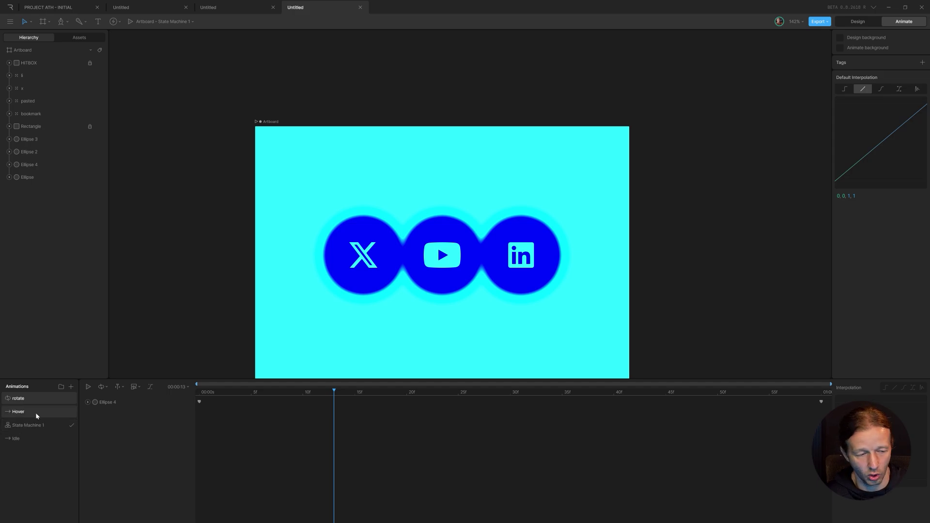
Step: Add another timeline animation and name it rotate off
right_click(51, 398)
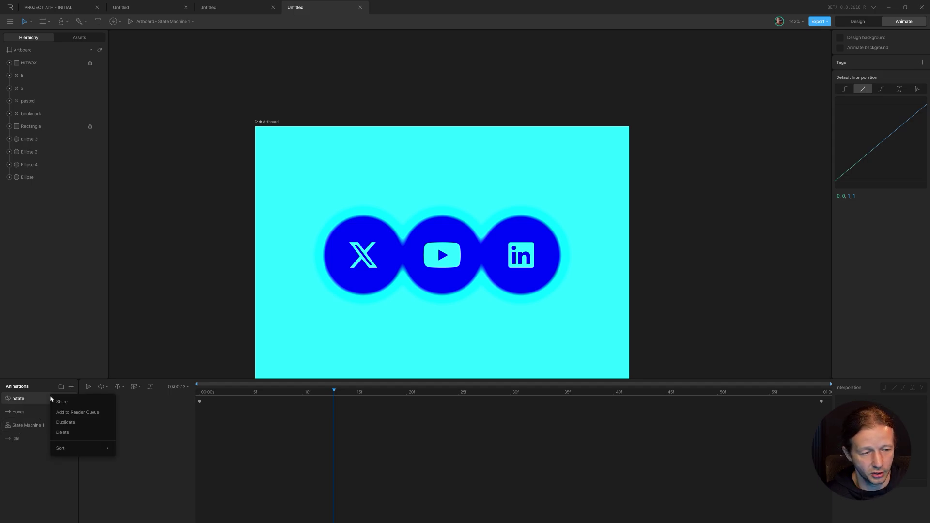
click(71, 388)
click(71, 387)
click(85, 405)
double_click(22, 398)
text(rotate off)
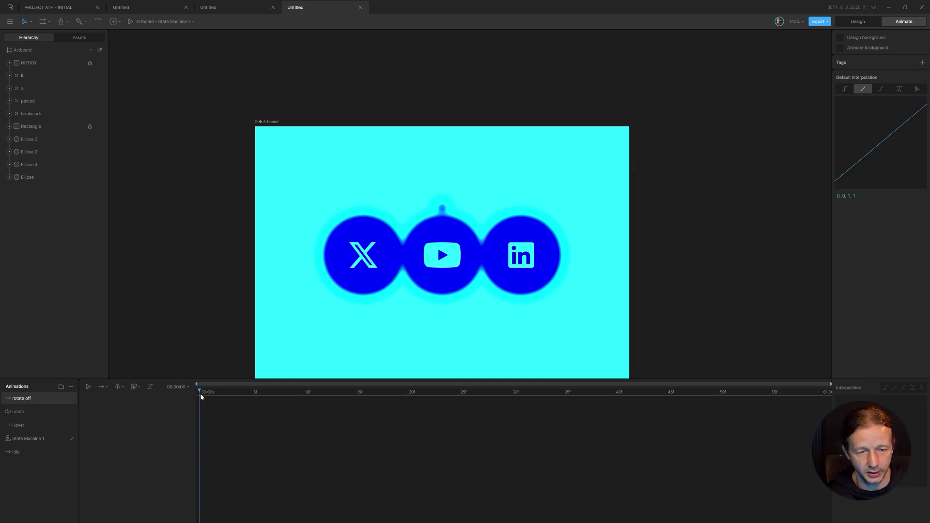
Step: Key Ellipse 4's opacity at 0 in the rotate off animation
click(37, 165)
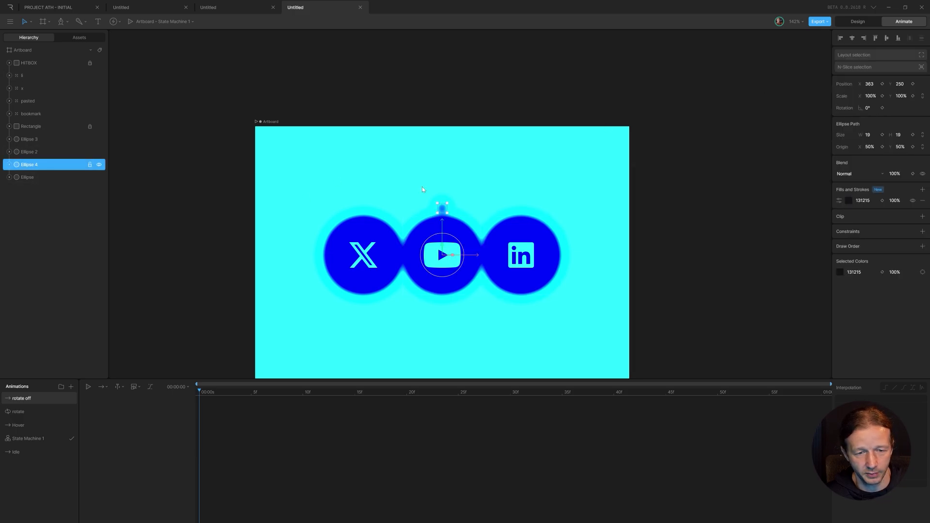
scroll(439, 208, up, 3)
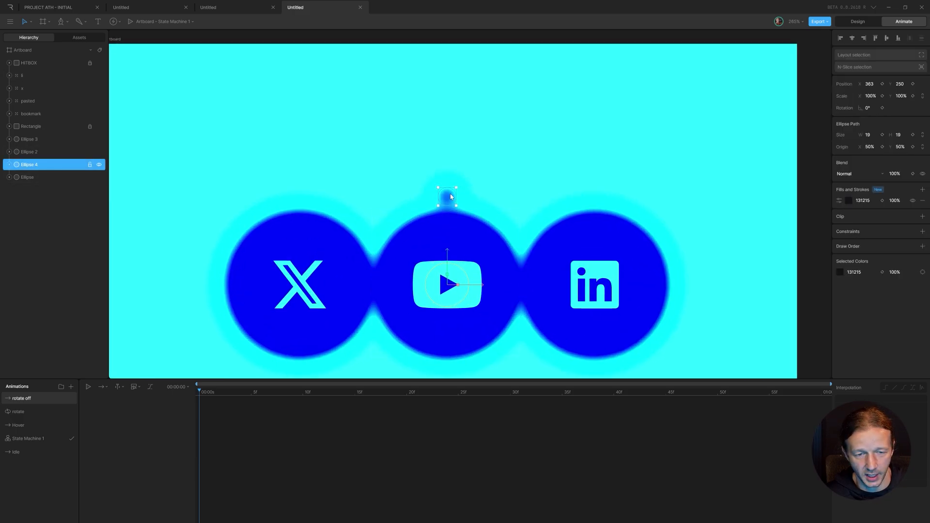
click(901, 174)
text(0)
key(Return)
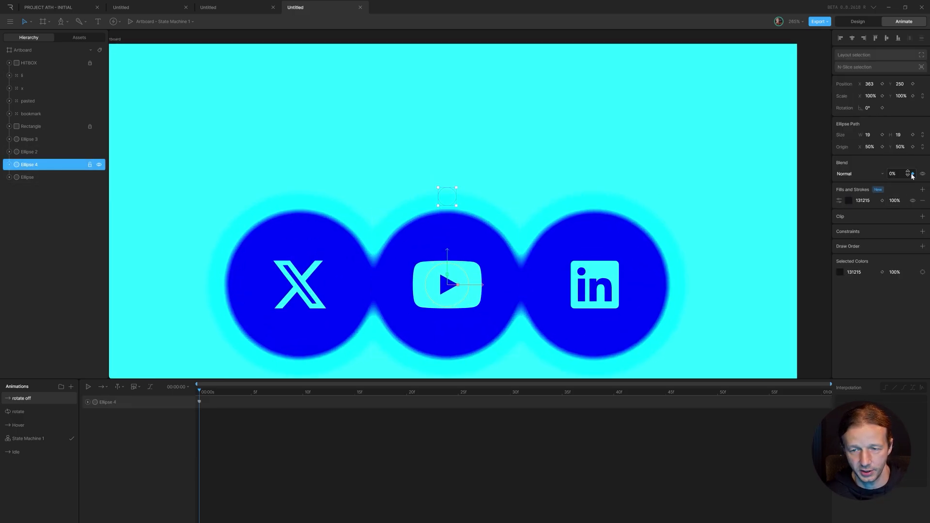
Step: Back in rotate, key Ellipse 4's opacity at 100% on the first frame
click(28, 412)
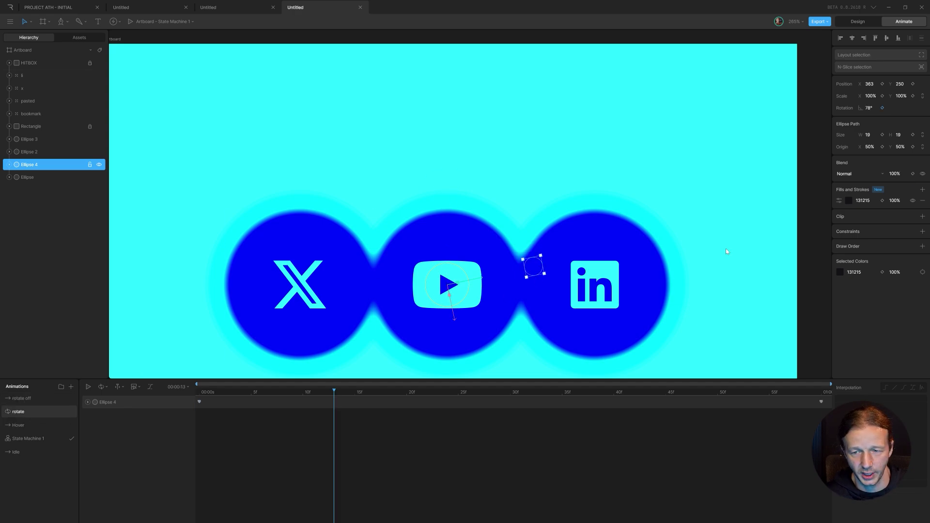
drag(292, 392, 181, 393)
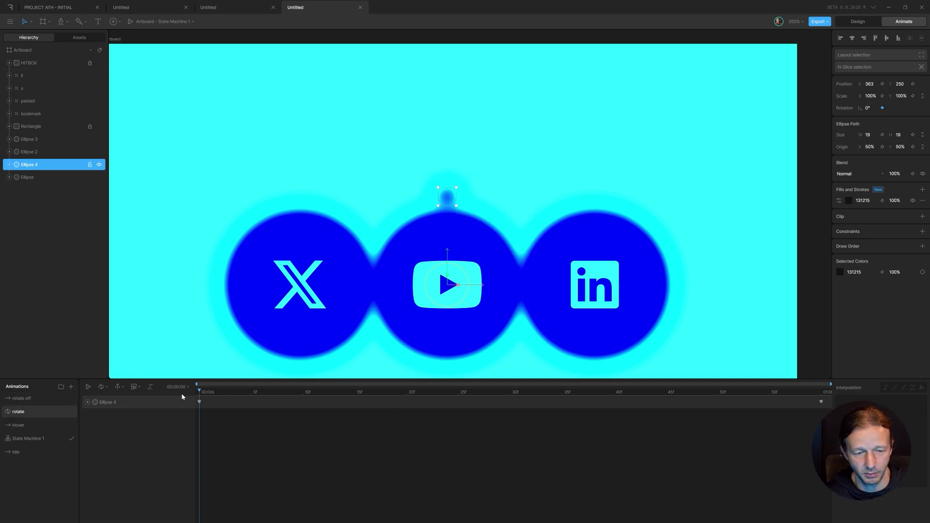
click(913, 174)
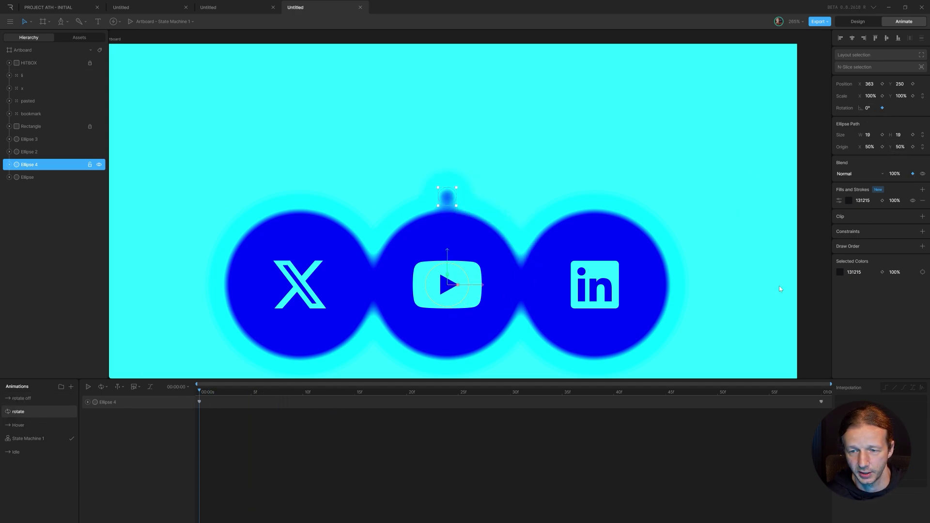
Step: Add Layer 2 to State Machine 1 and place the rotate animation after its Entry state
click(31, 442)
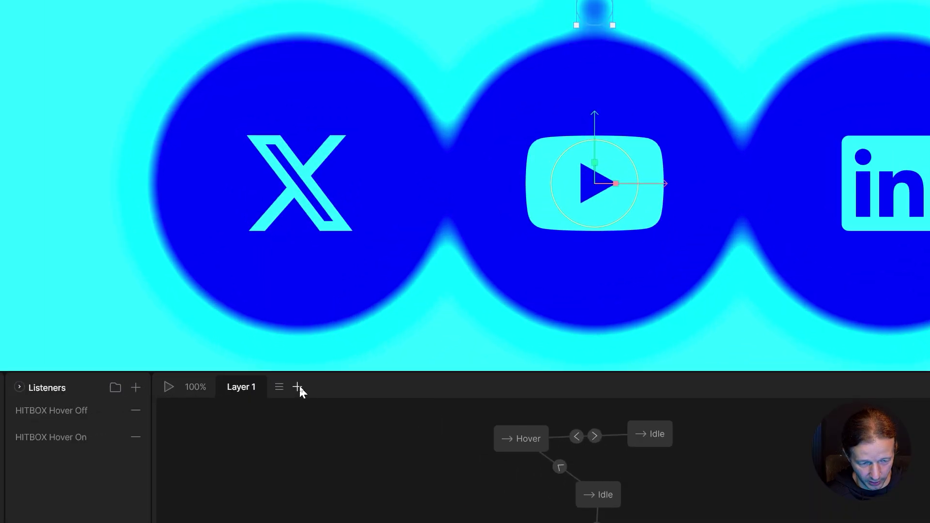
click(299, 386)
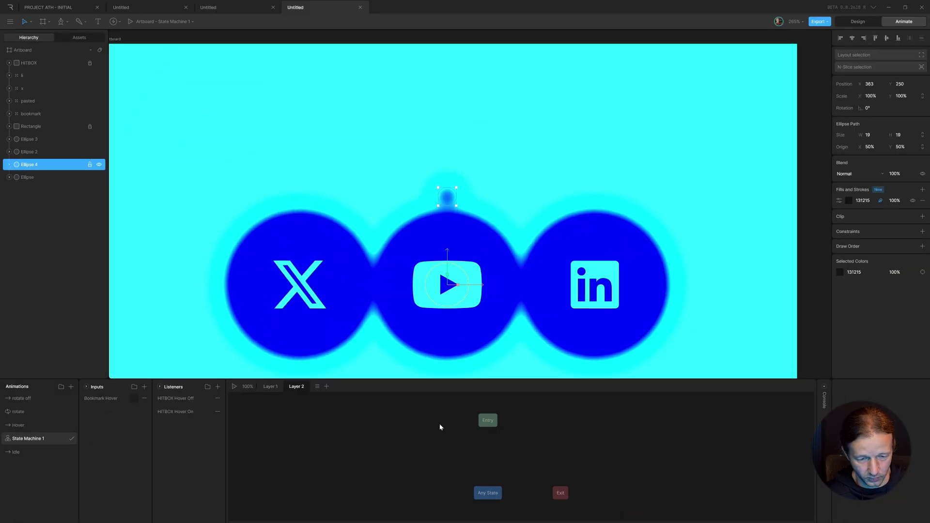
drag(481, 426, 397, 477)
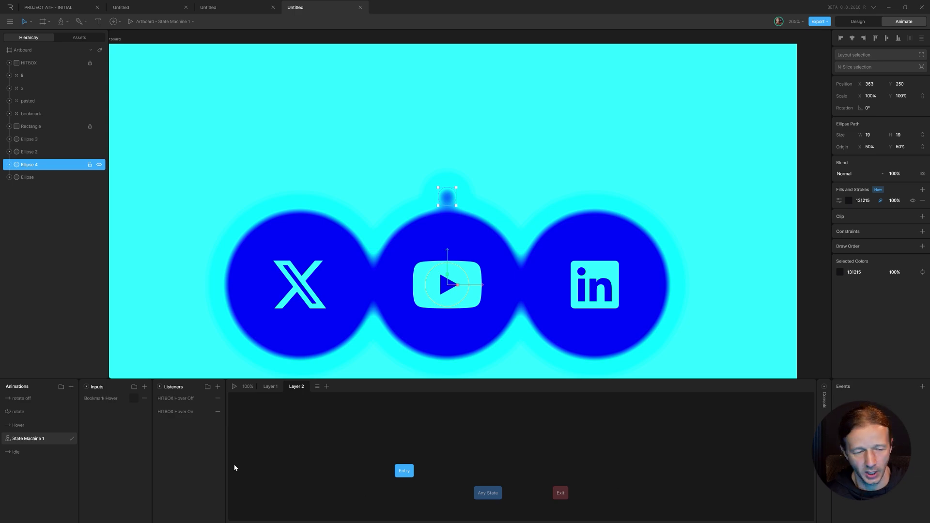
drag(18, 412, 385, 445)
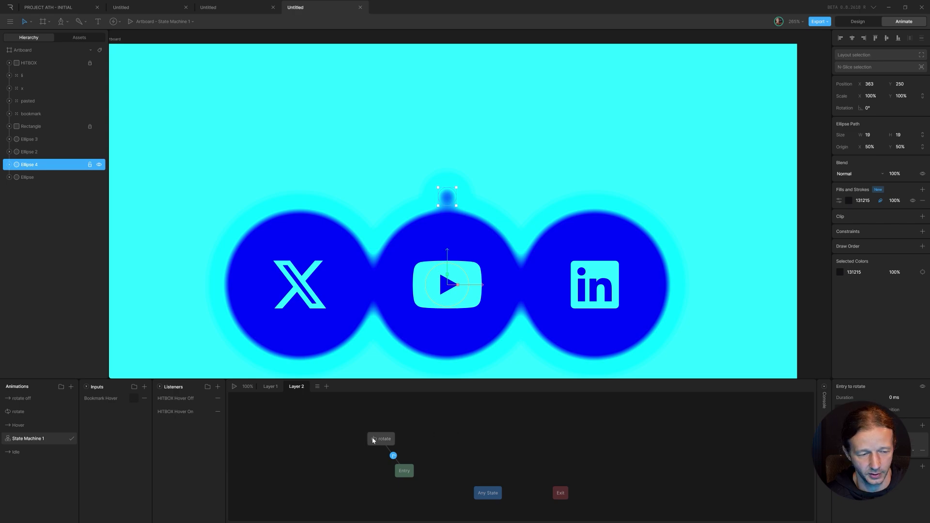
Step: Add a rotate off state beside rotate and review its transitions with rotate and Entry
drag(374, 439, 367, 431)
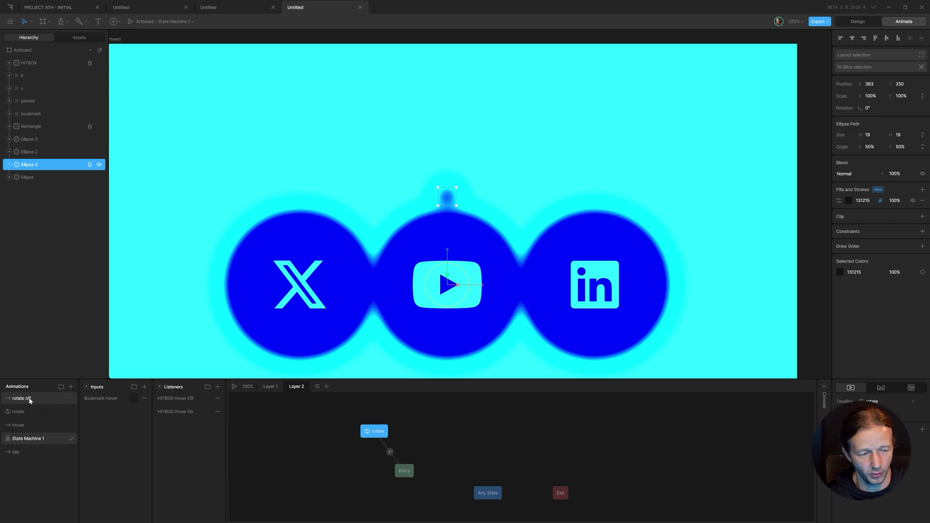
drag(29, 398, 418, 431)
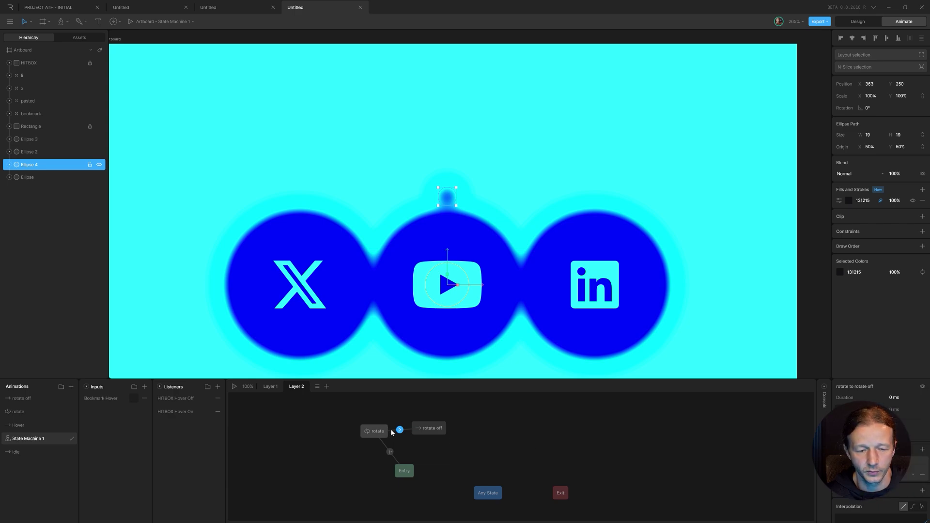
click(396, 430)
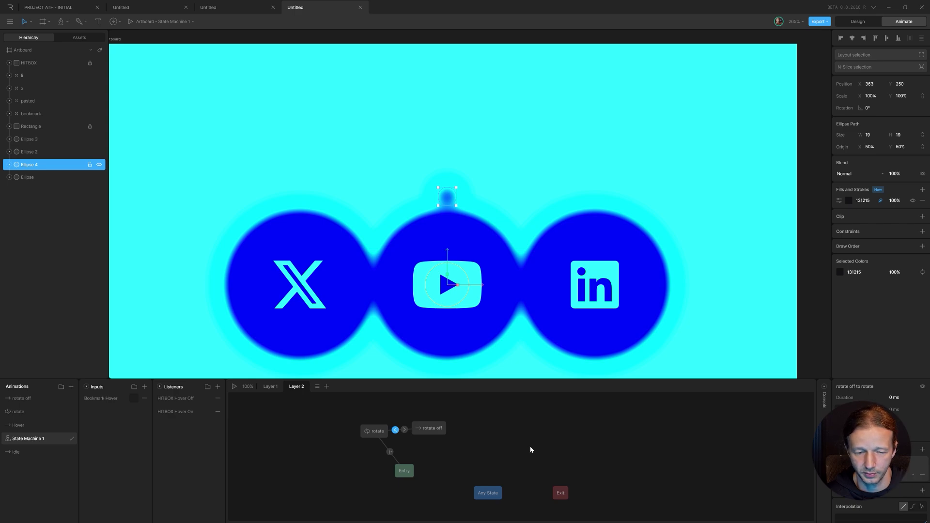
click(405, 430)
click(390, 452)
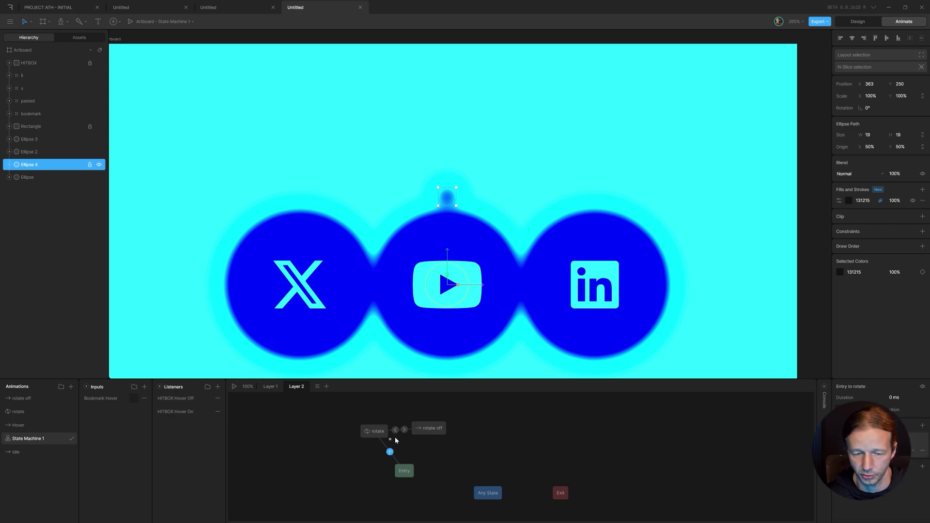
click(395, 430)
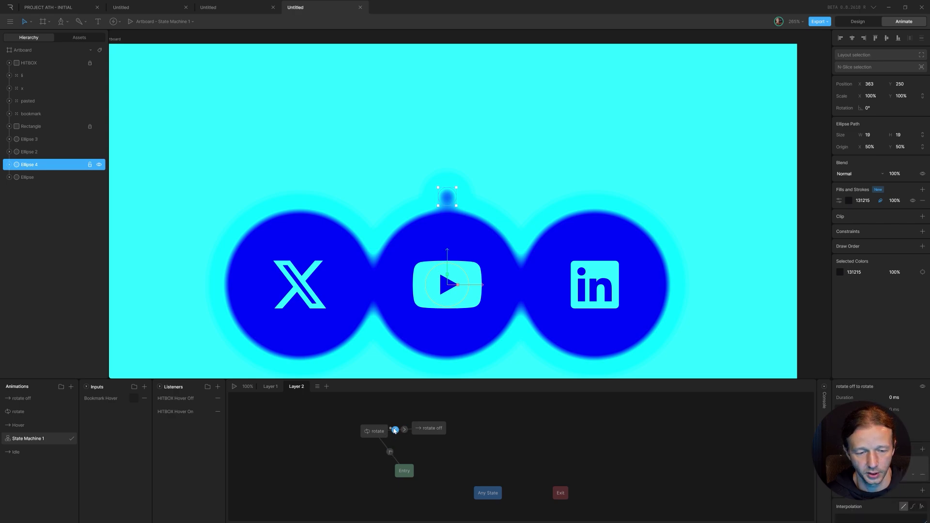
click(805, 264)
scroll(800, 269, down, 4)
Step: Play the state machine, hover the bookmark to check the orb, then review the Entry-to-rotate transition
scroll(802, 274, down, 2)
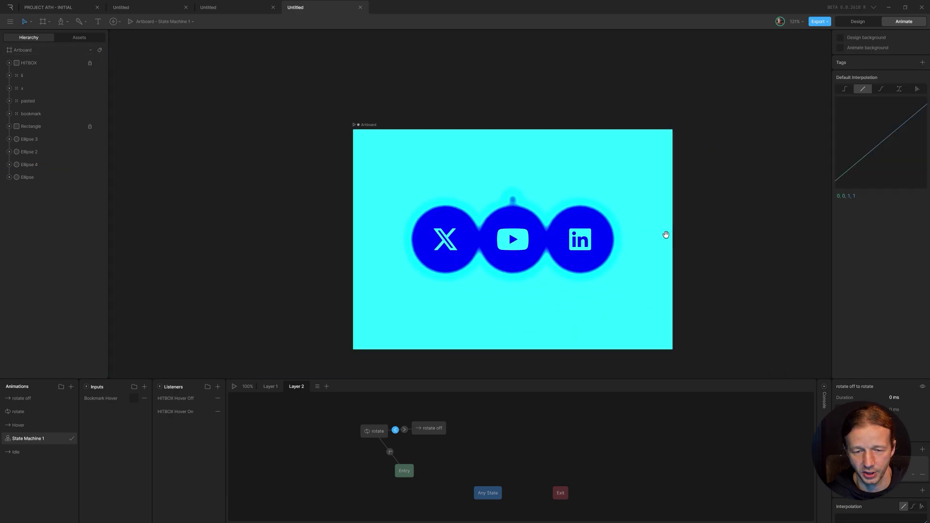
key(space)
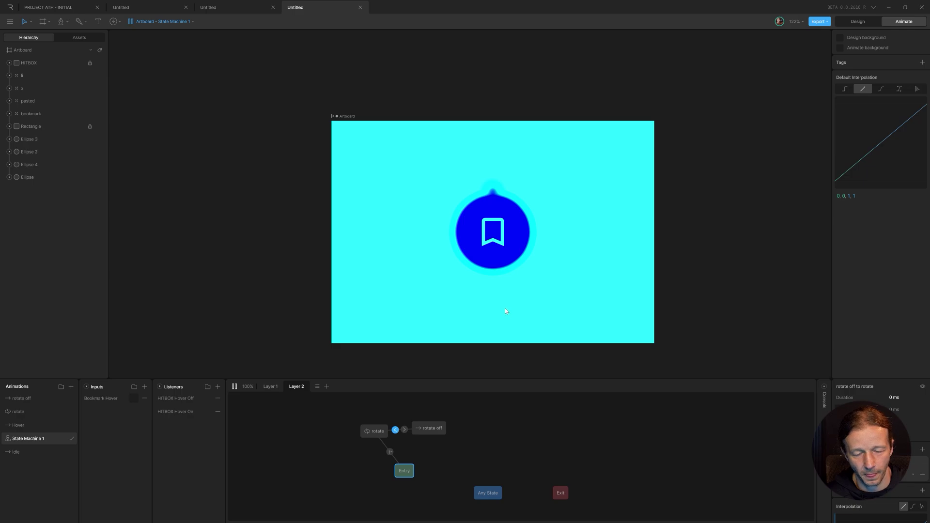
mouse_move(513, 224)
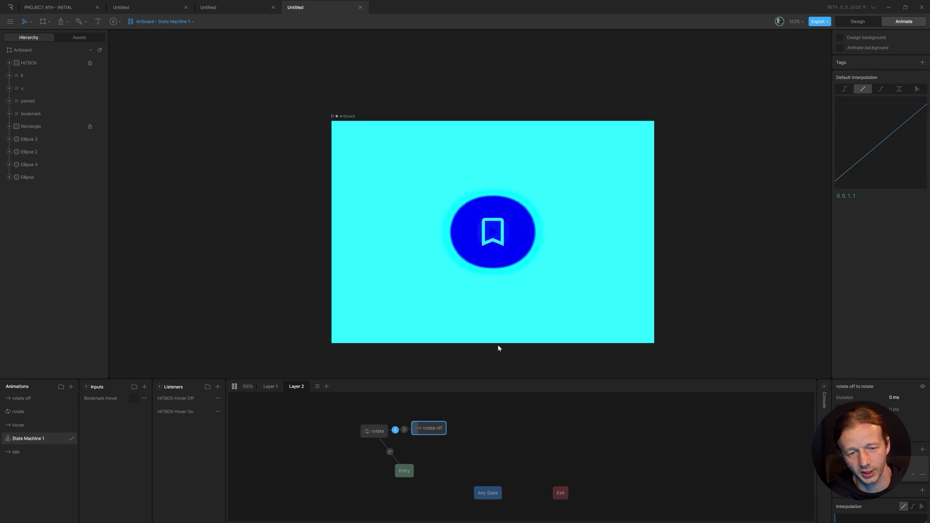
key(space)
click(390, 452)
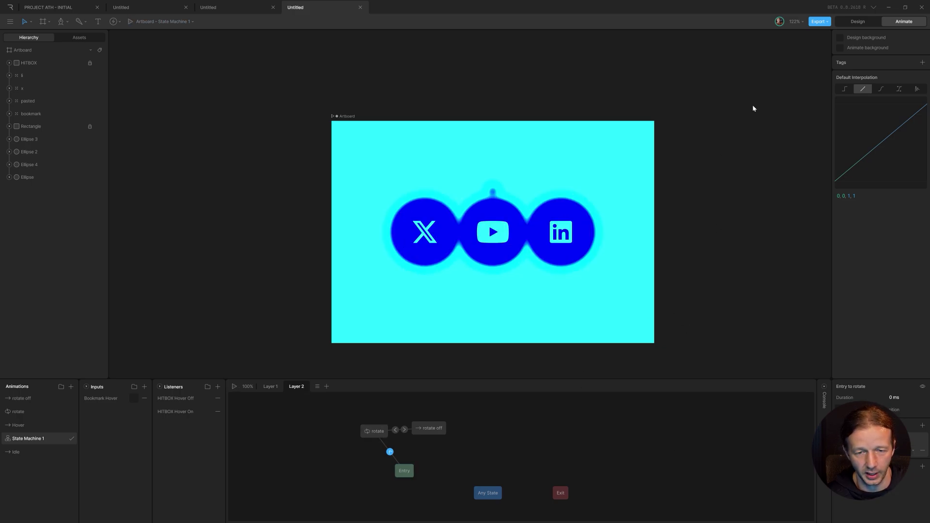
Step: In Design mode, set Ellipse 4's base opacity to 0%
click(849, 24)
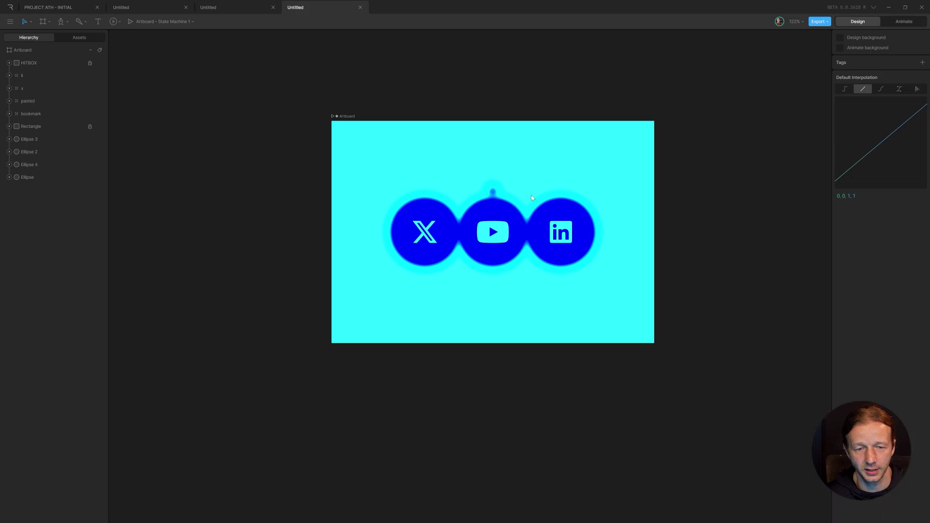
click(492, 190)
click(901, 173)
text(0)
key(Return)
Step: Play the state machine in Animate mode and hover the icon to test the orb
click(904, 23)
click(732, 234)
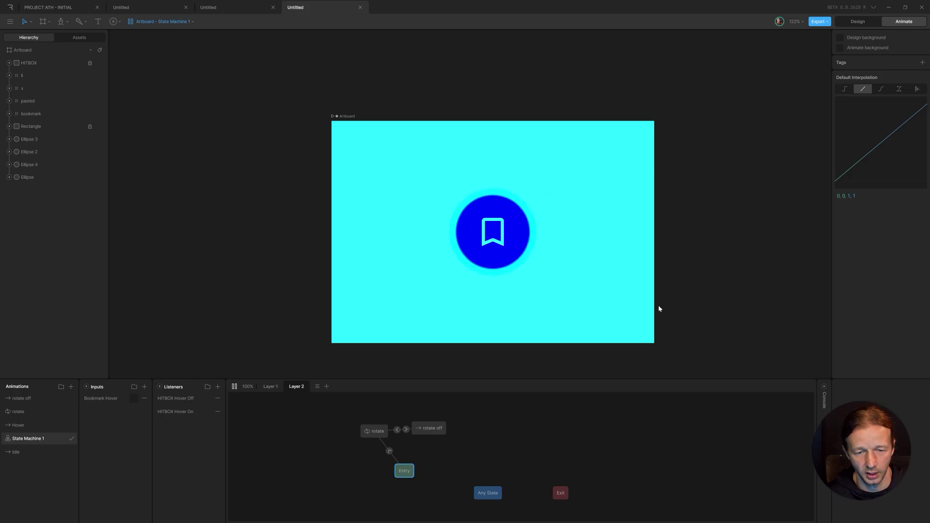
mouse_move(512, 226)
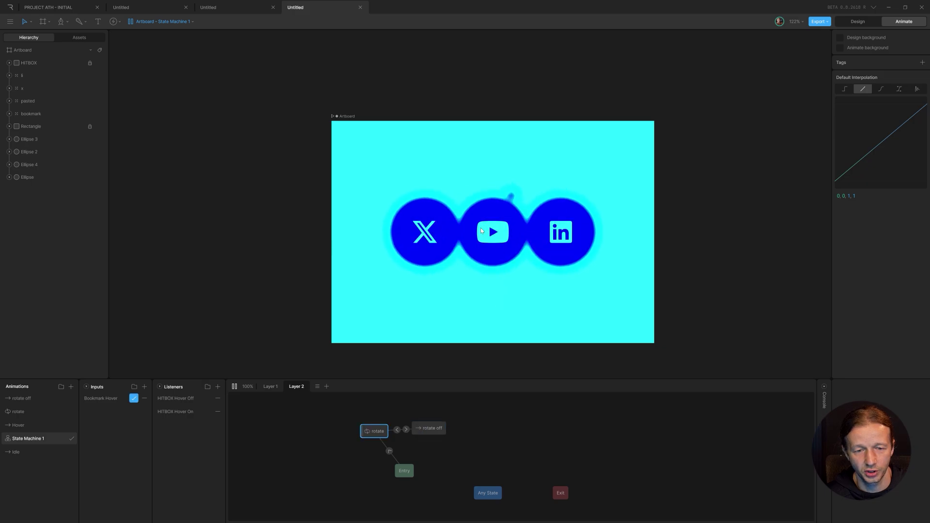
key(space)
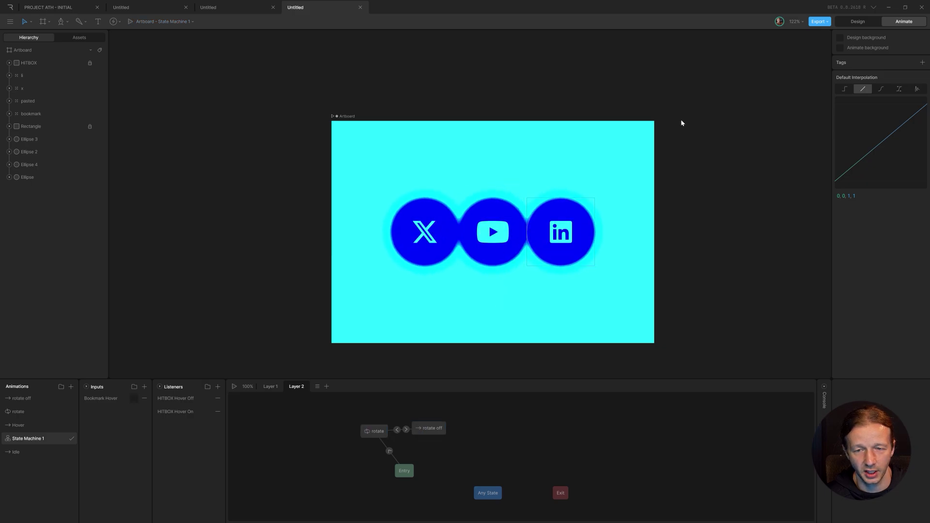
Step: In Design mode, enlarge Ellipse 4 to about 23 × 22.5
click(857, 22)
click(494, 190)
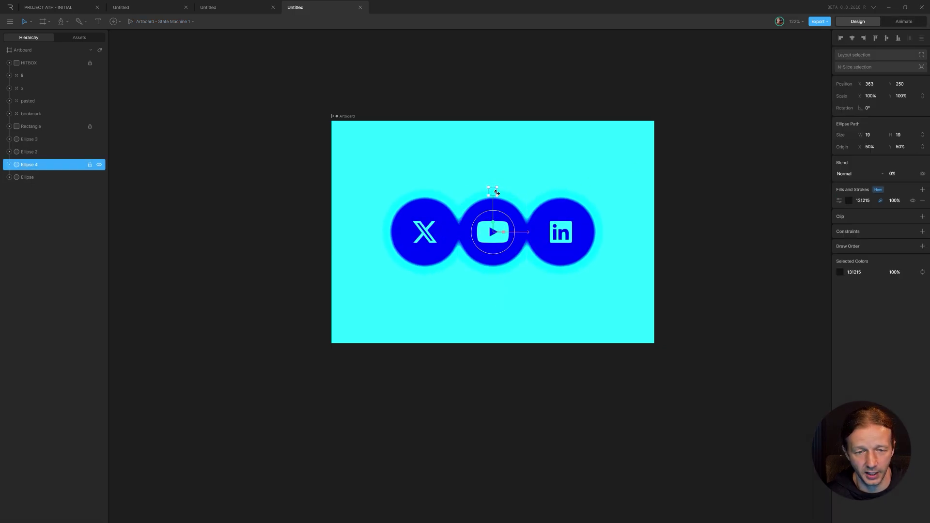
scroll(497, 199, up, 5)
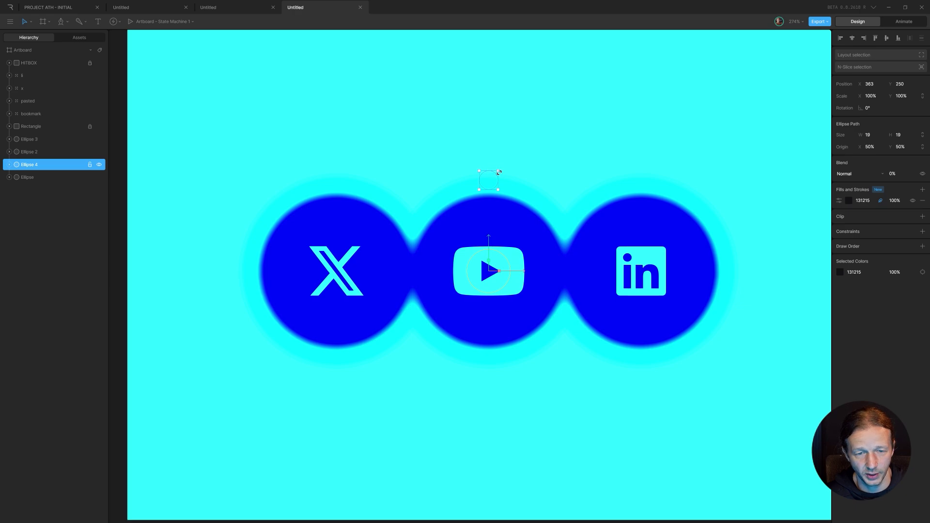
mouse_move(499, 172)
mouse_down()
mouse_move(501, 160)
mouse_move(500, 172)
mouse_up()
Step: Restart the state machine preview in Animate mode with the artboard centred
click(898, 21)
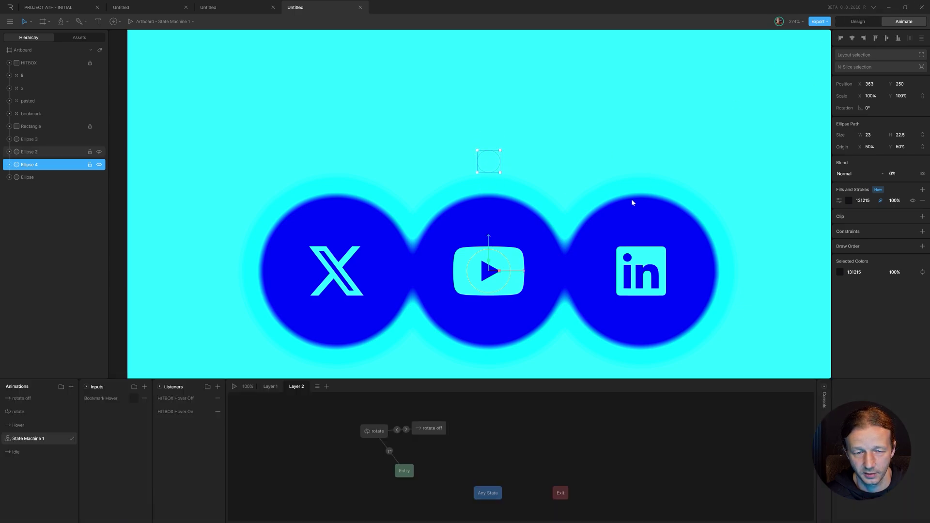
scroll(628, 202, down, 3)
scroll(630, 208, down, 3)
key(space)
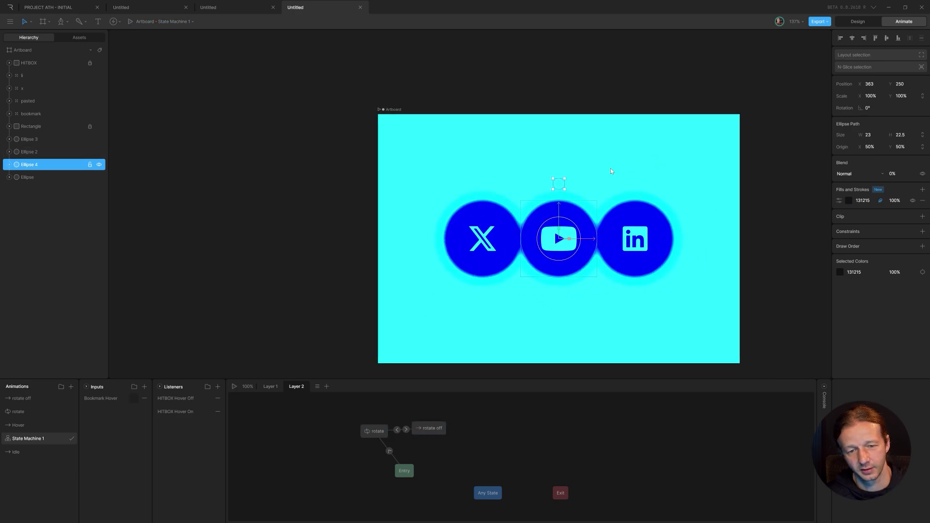
click(643, 164)
drag(643, 164, 551, 171)
key(space)
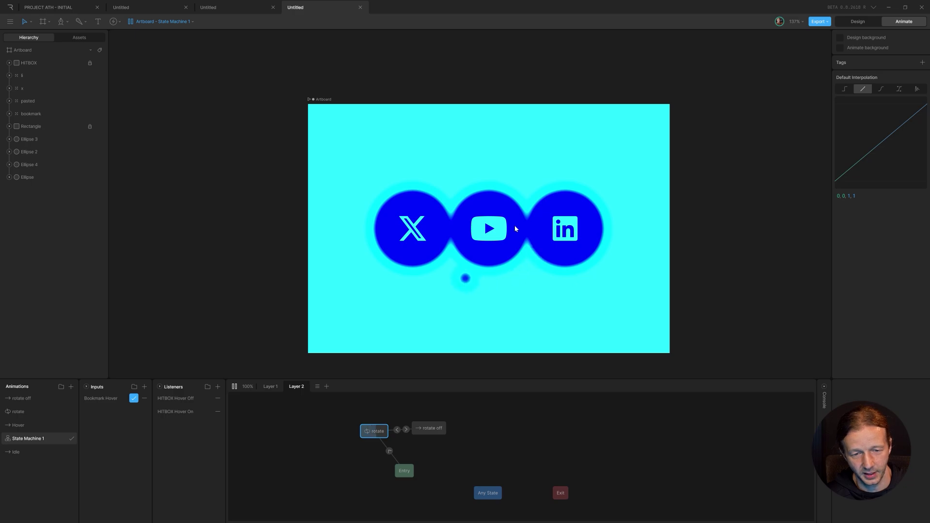